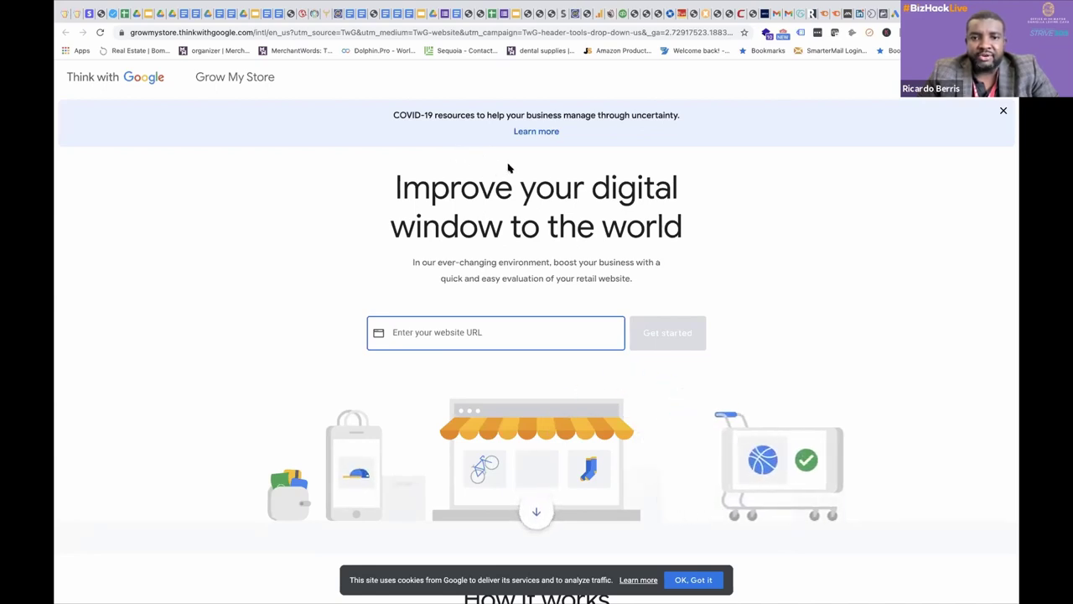
Start an evaluation of the website five-oceans.com and set the business type to selling online only.
left_click(405, 336)
left_click(411, 350)
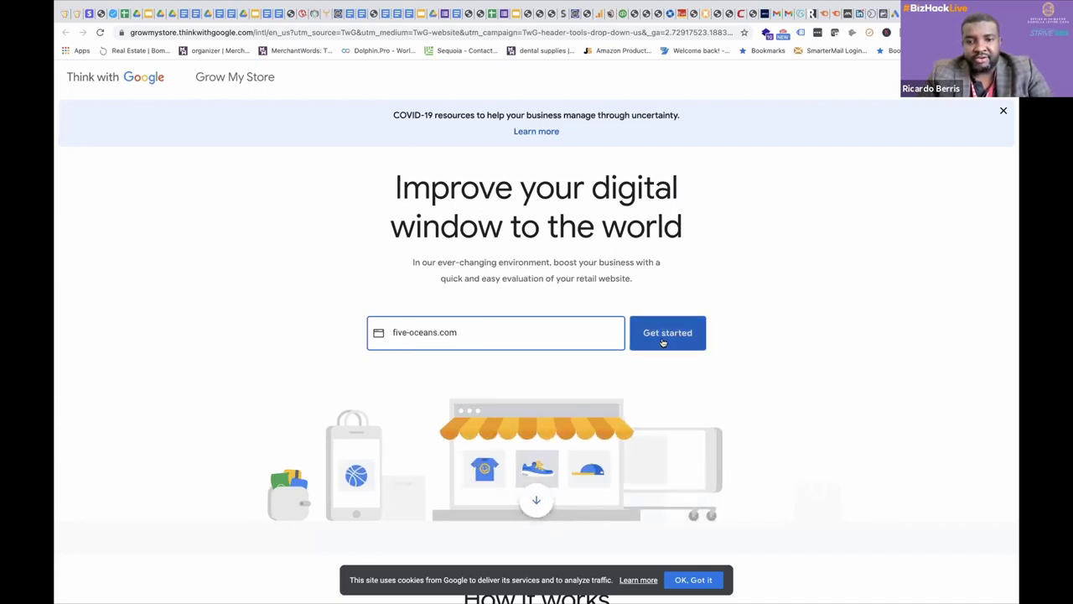
left_click(662, 335)
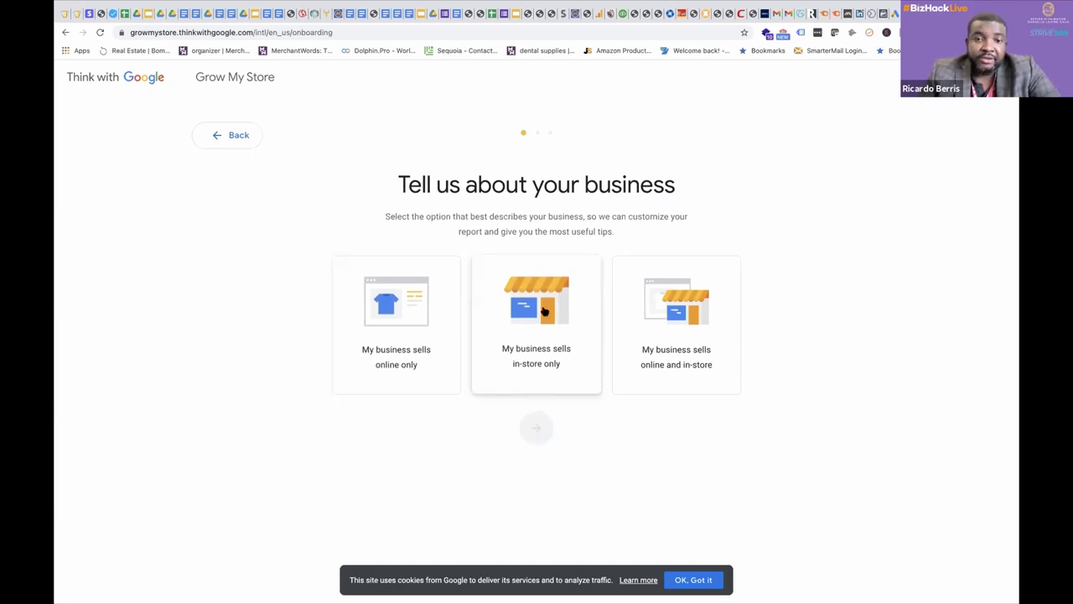
left_click(408, 348)
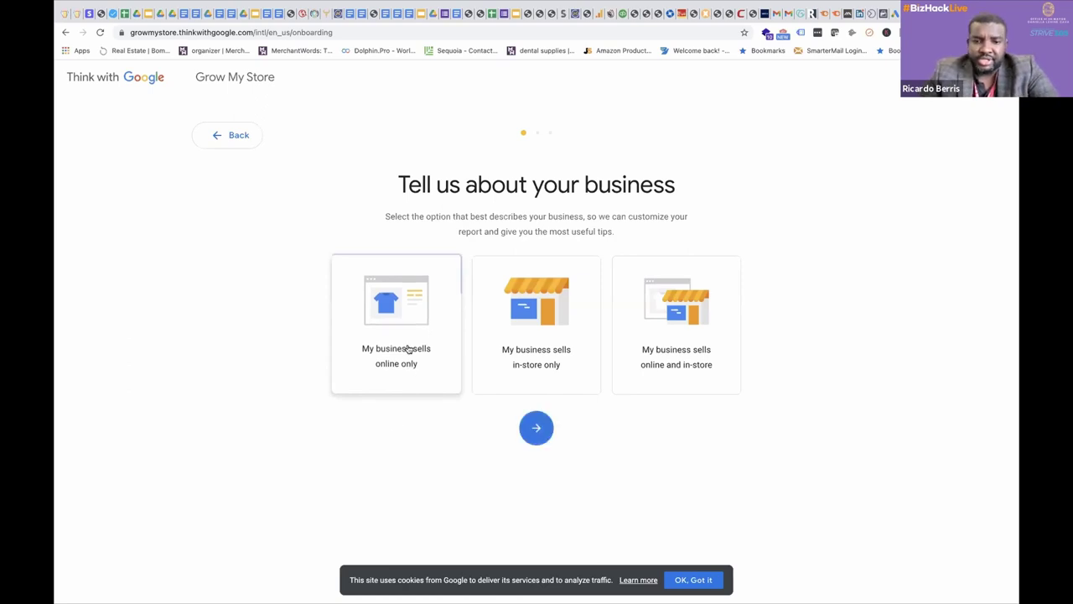
left_click(537, 429)
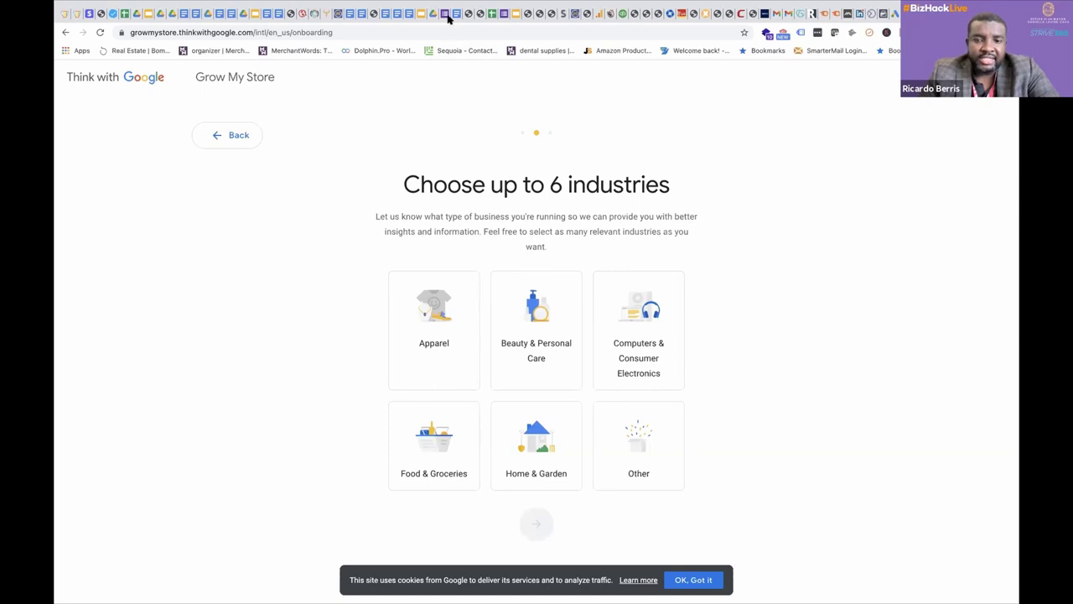
Add Marine as a custom industry under Other and choose Shopify as the ecommerce platform.
mouse_move(445, 18)
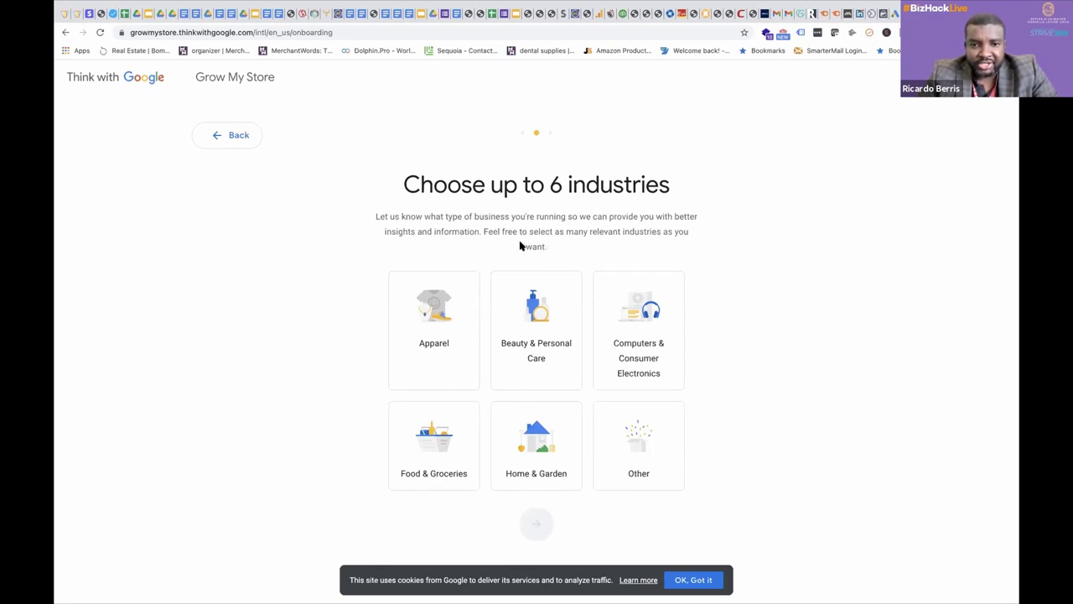
left_click(644, 473)
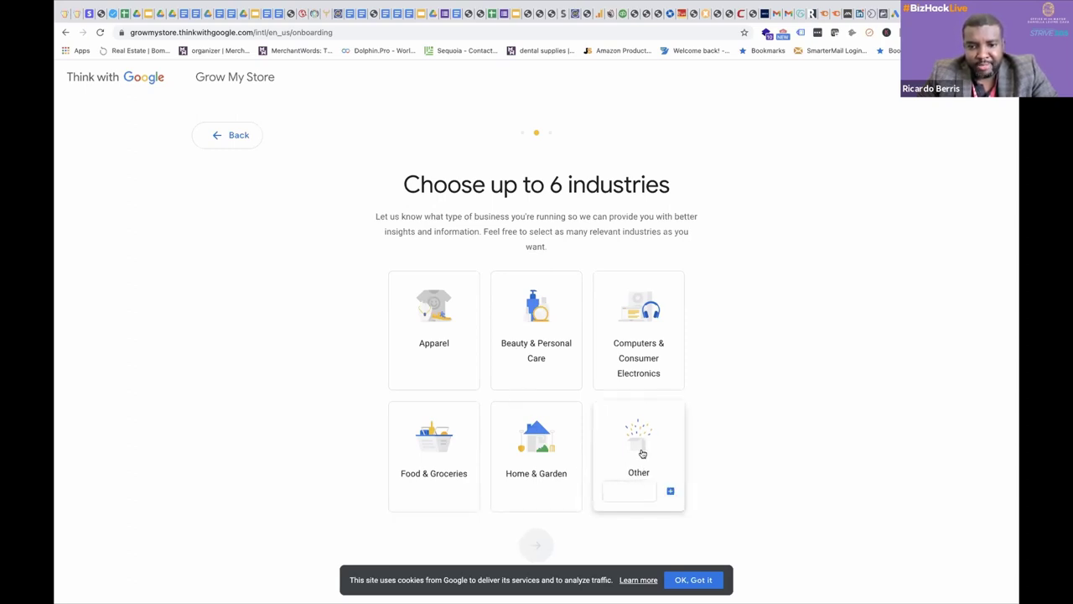
left_click(630, 489)
type("Marine")
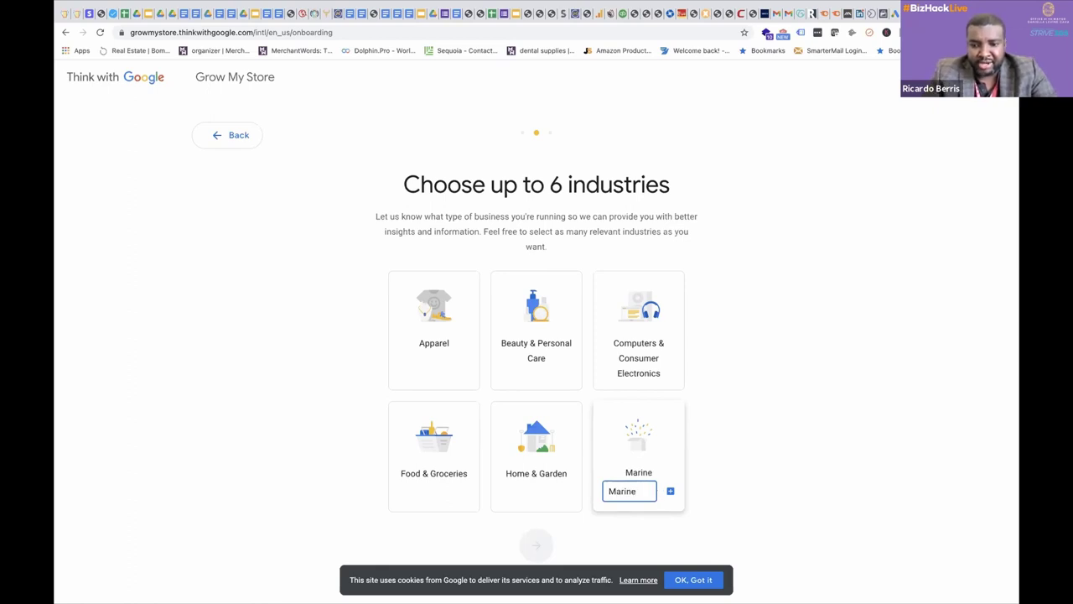
key("Return")
left_click(543, 518)
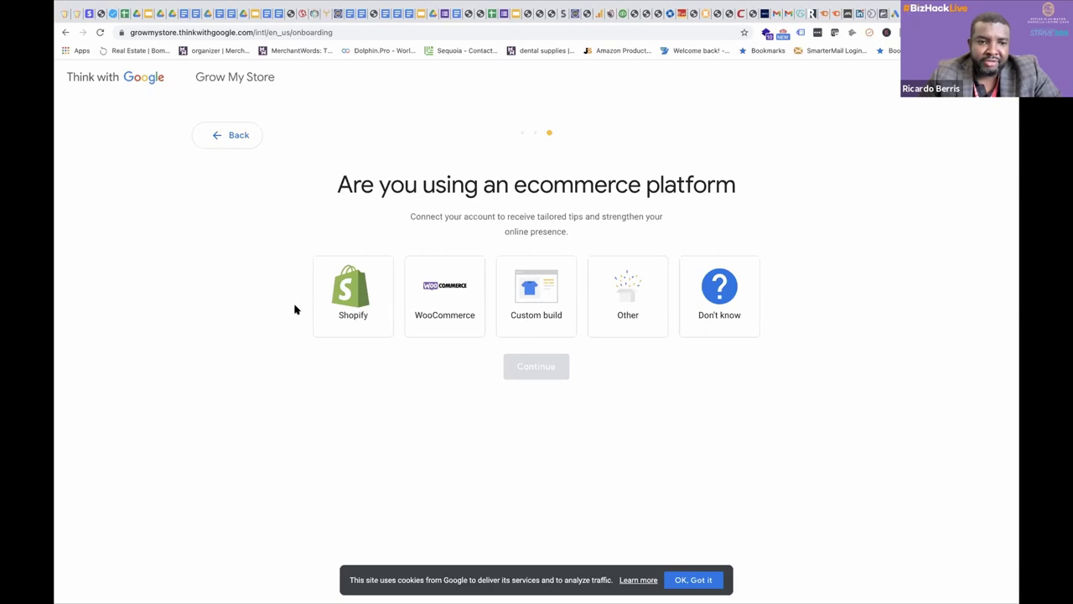
left_click(359, 292)
left_click(536, 371)
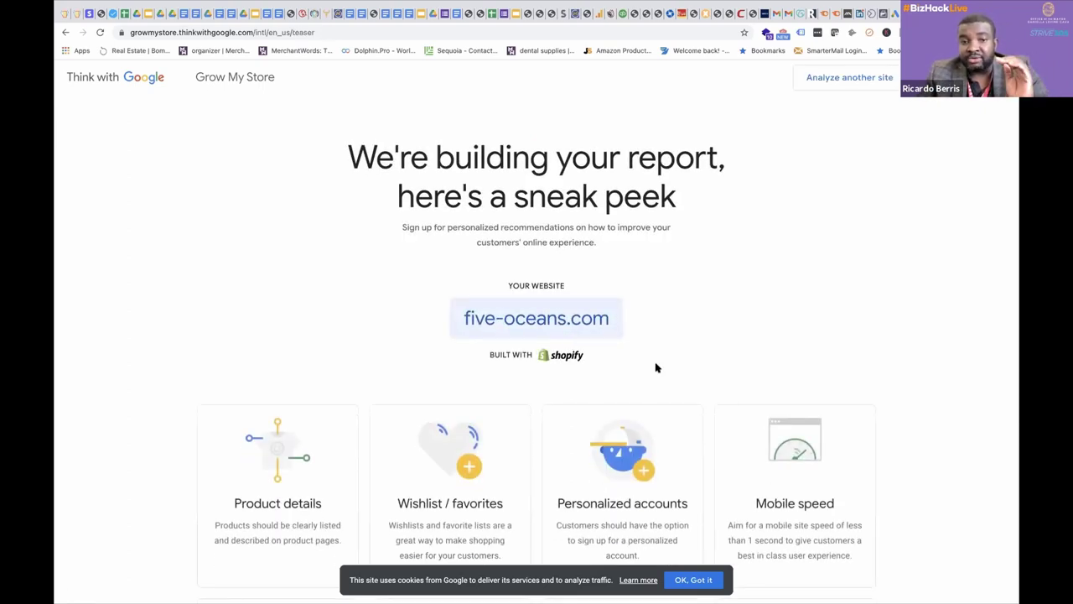
Examine the report preview's recommendation cards and the average score across industry retailers.
scroll(656, 367, "down", 2)
scroll(656, 367, "down", 2)
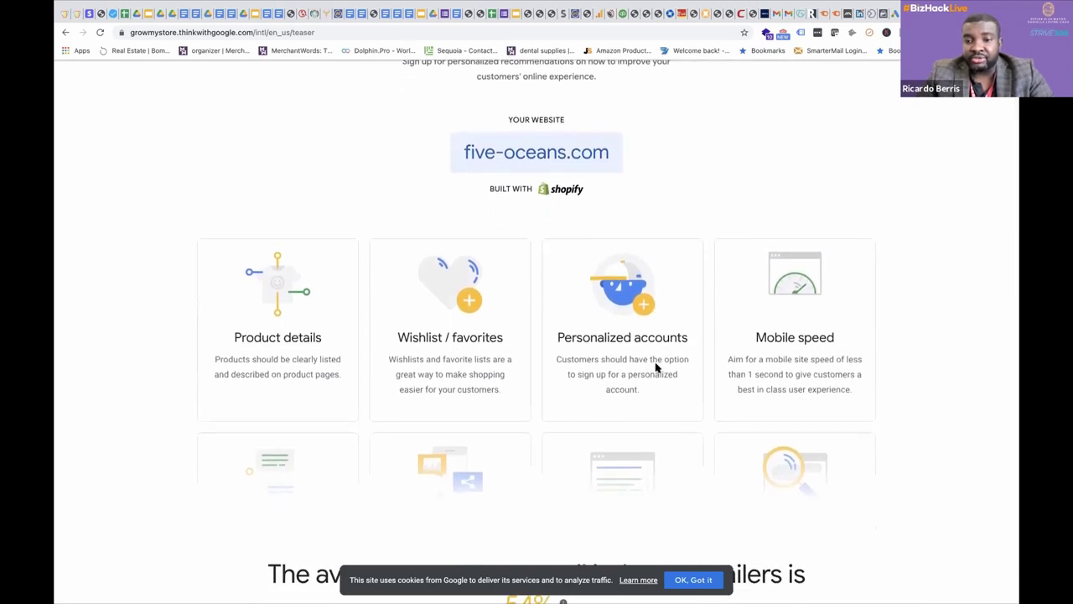
scroll(657, 368, "down", 3)
scroll(657, 367, "down", 2)
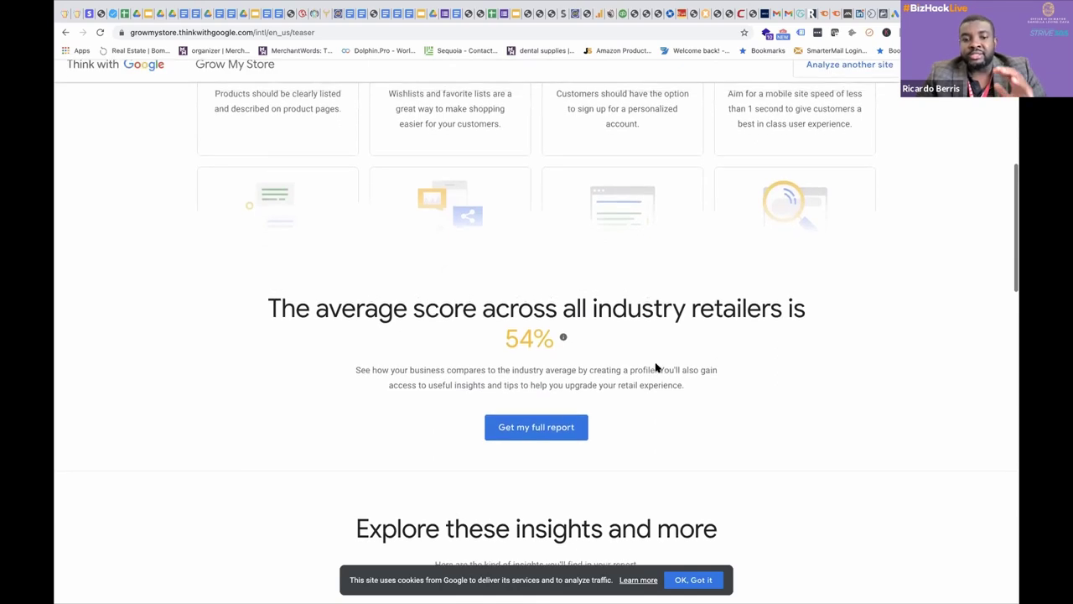
scroll(657, 367, "down", 2)
scroll(656, 367, "down", 3)
scroll(656, 409, "up", 2)
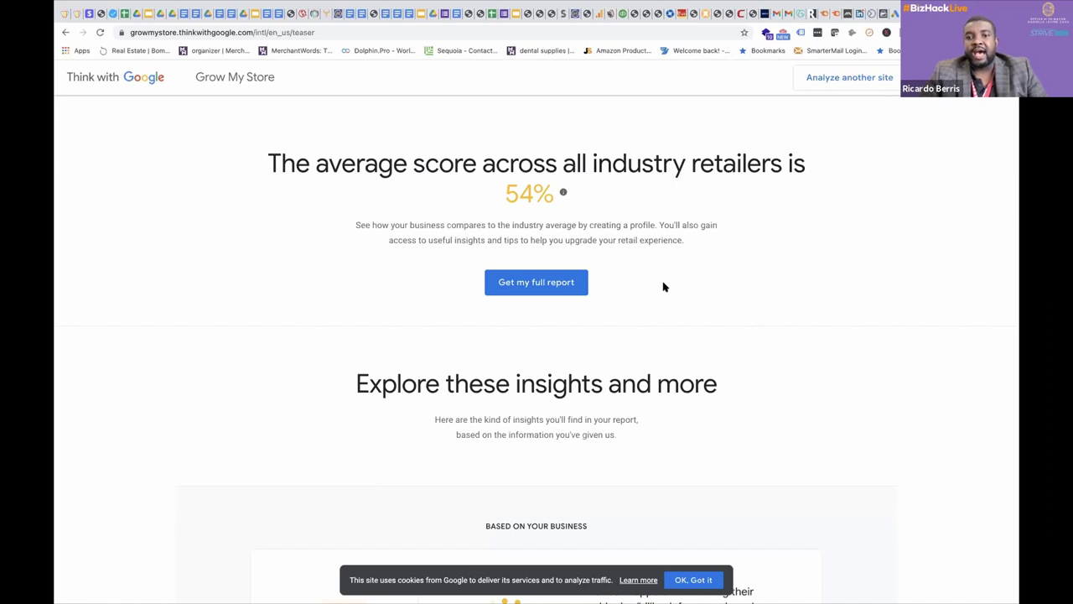
scroll(663, 287, "down", 1)
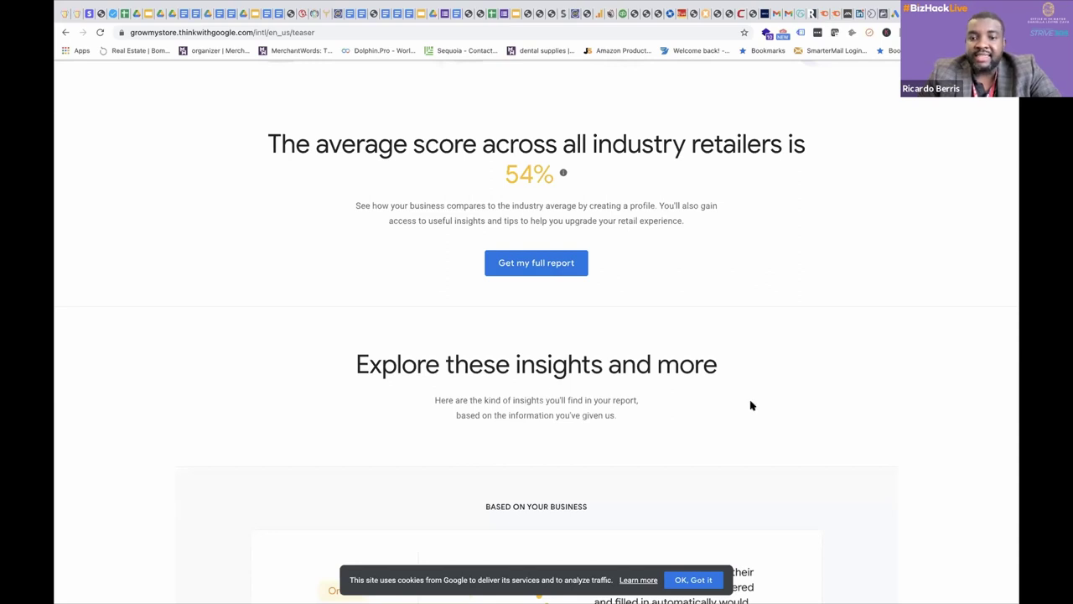
Read the shopper insights based on the business type and on the chosen industry.
scroll(751, 406, "down", 5)
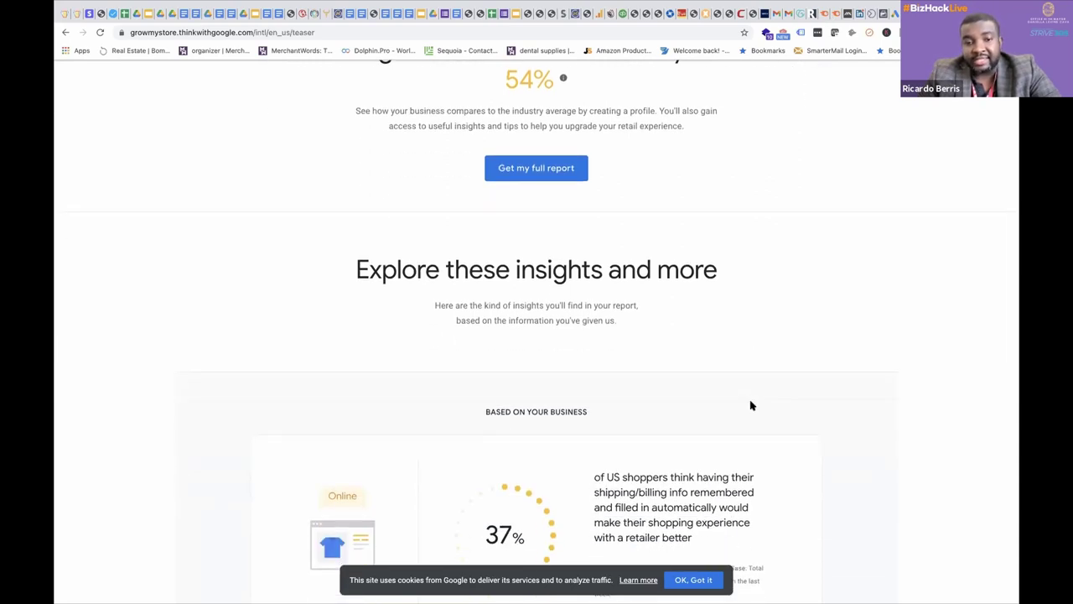
scroll(751, 406, "up", 3)
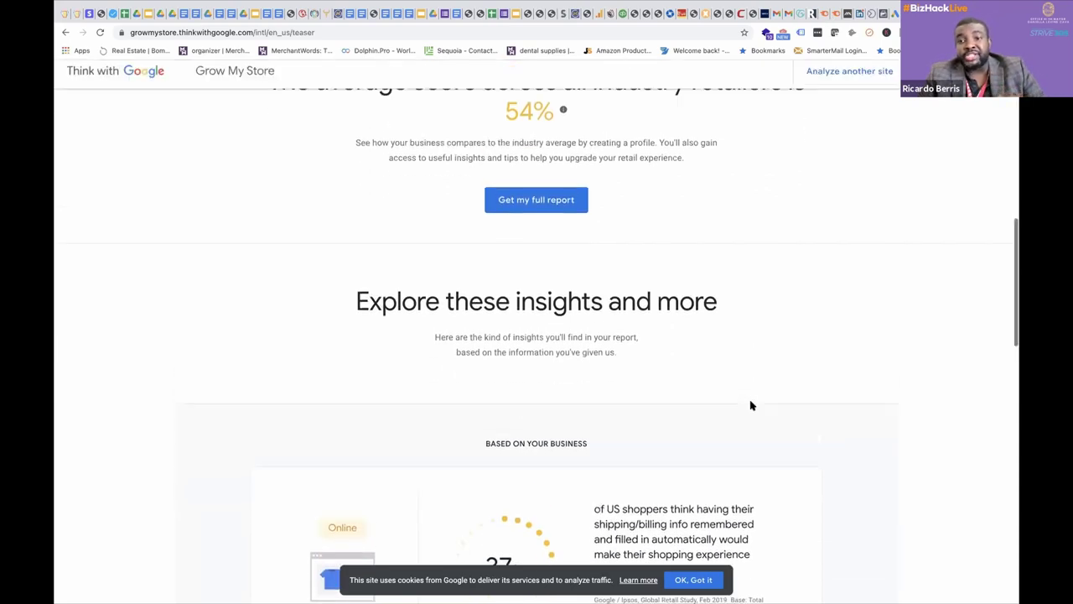
scroll(752, 406, "down", 5)
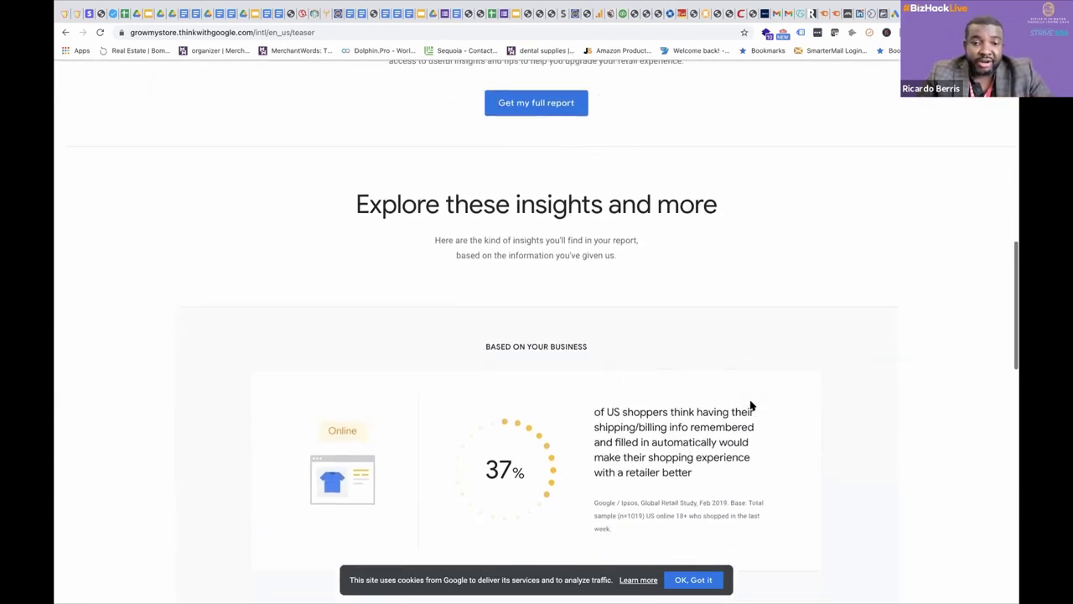
scroll(751, 406, "down", 3)
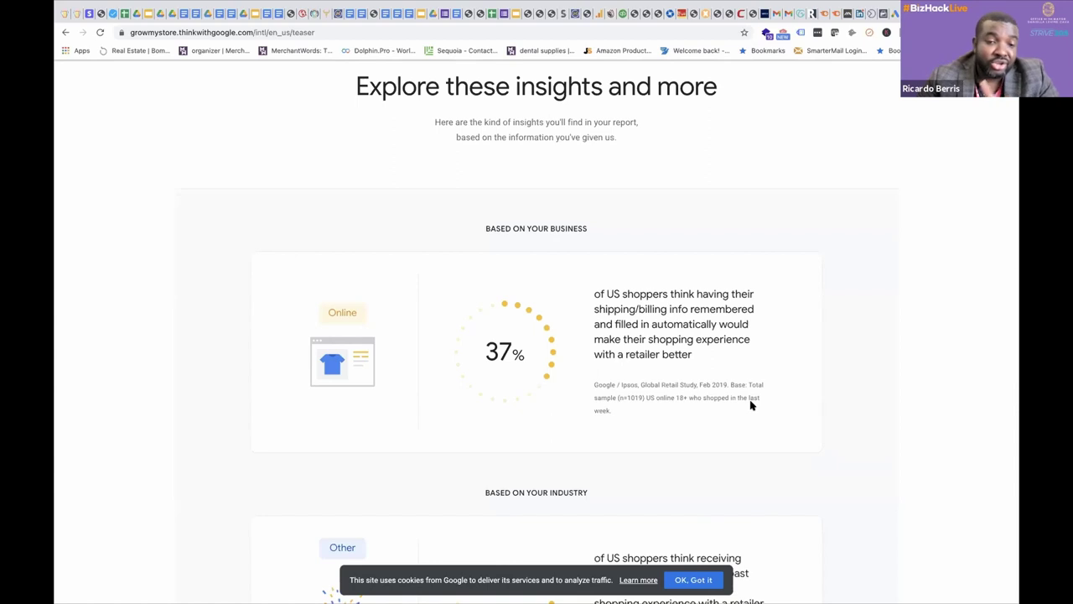
scroll(752, 404, "up", 1)
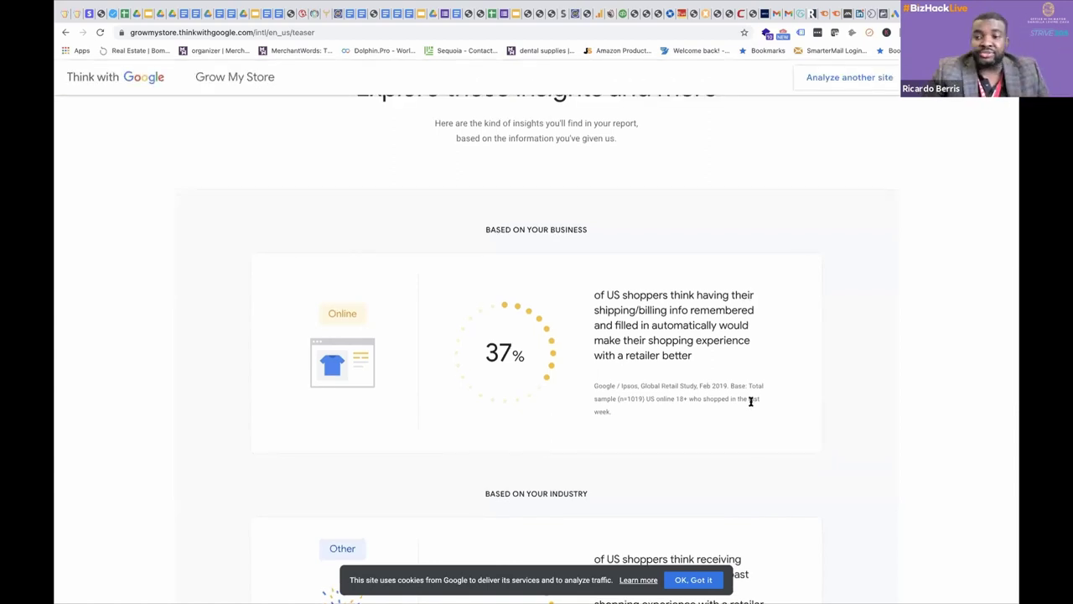
scroll(752, 401, "down", 1)
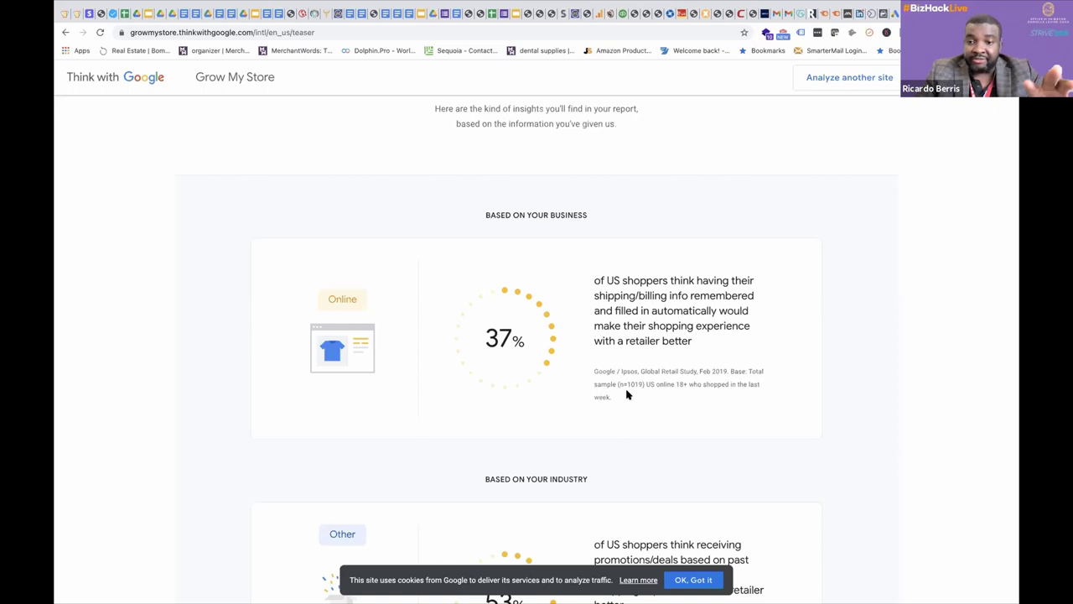
scroll(627, 395, "down", 3)
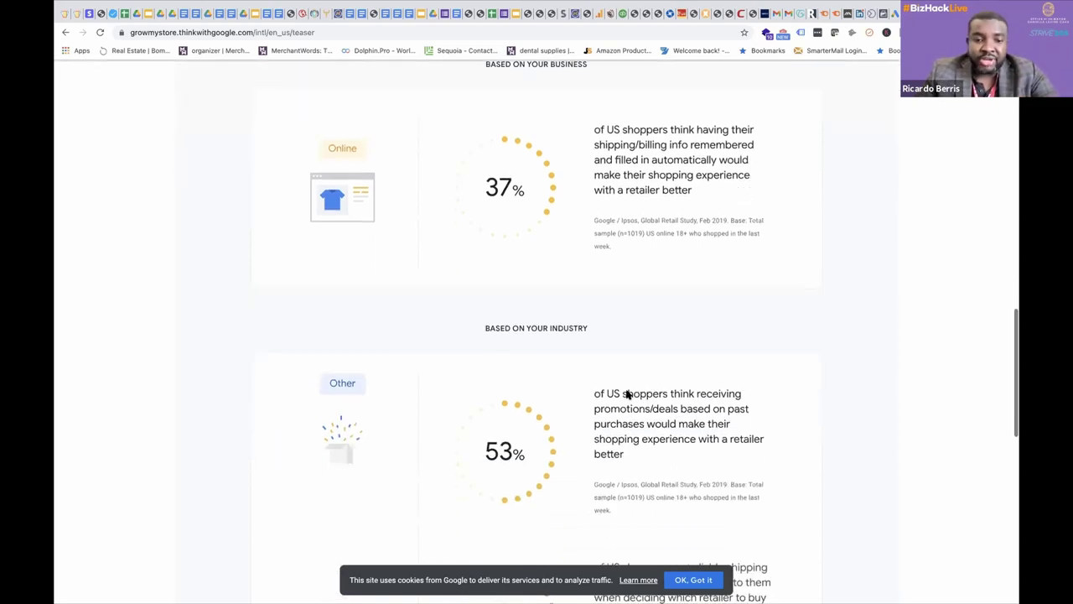
scroll(627, 391, "down", 2)
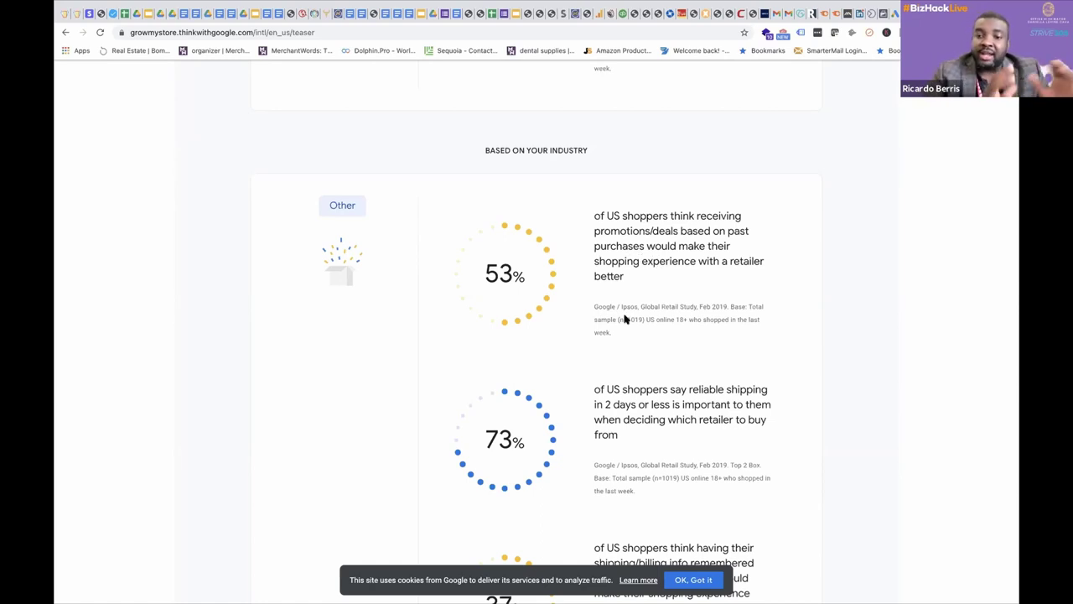
scroll(625, 323, "down", 3)
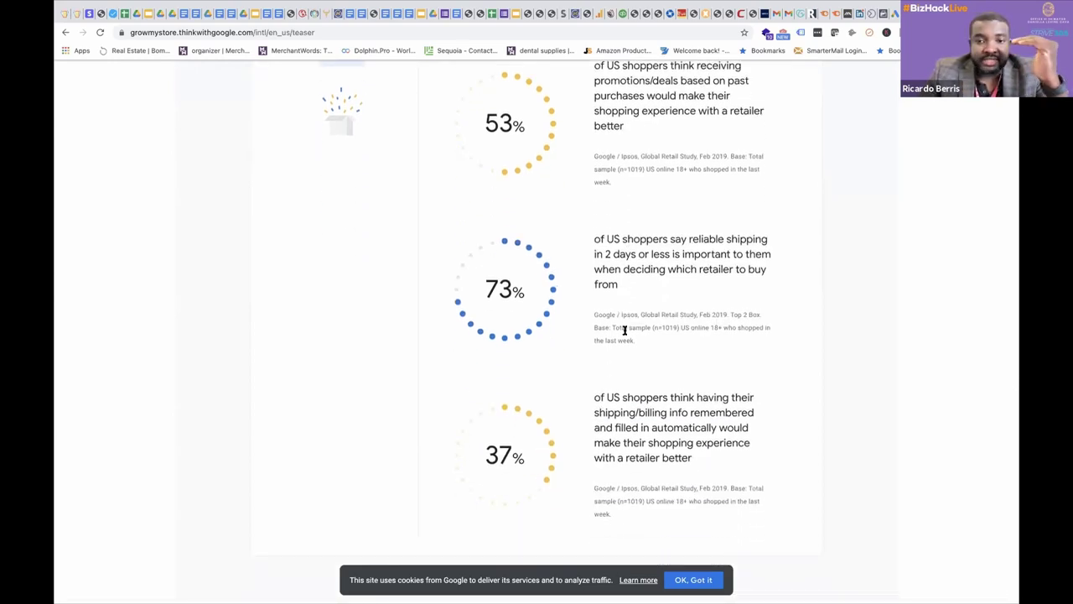
scroll(624, 329, "down", 1)
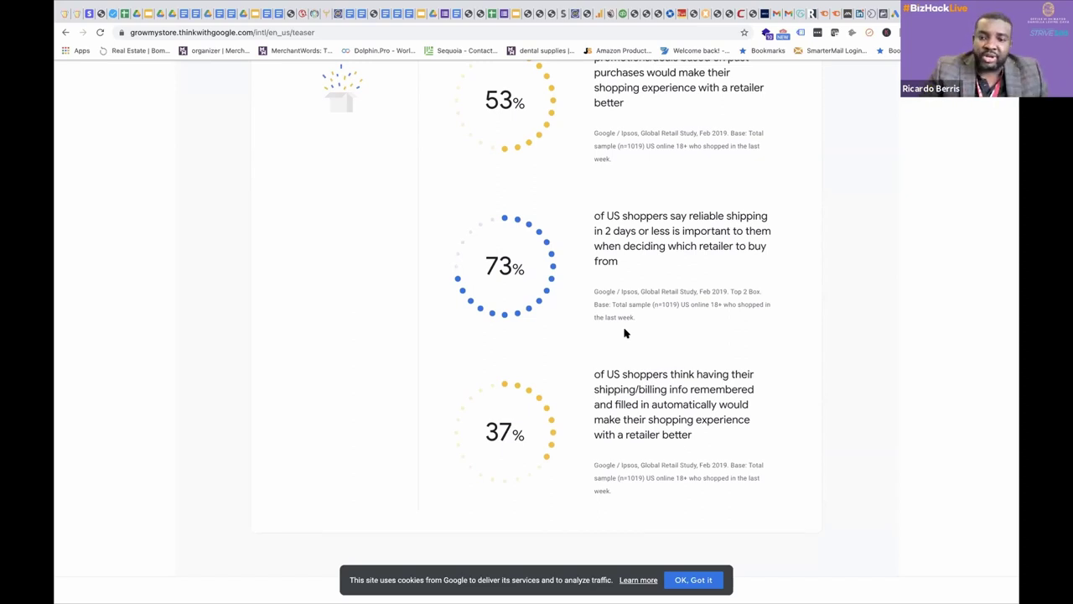
scroll(625, 333, "down", 3)
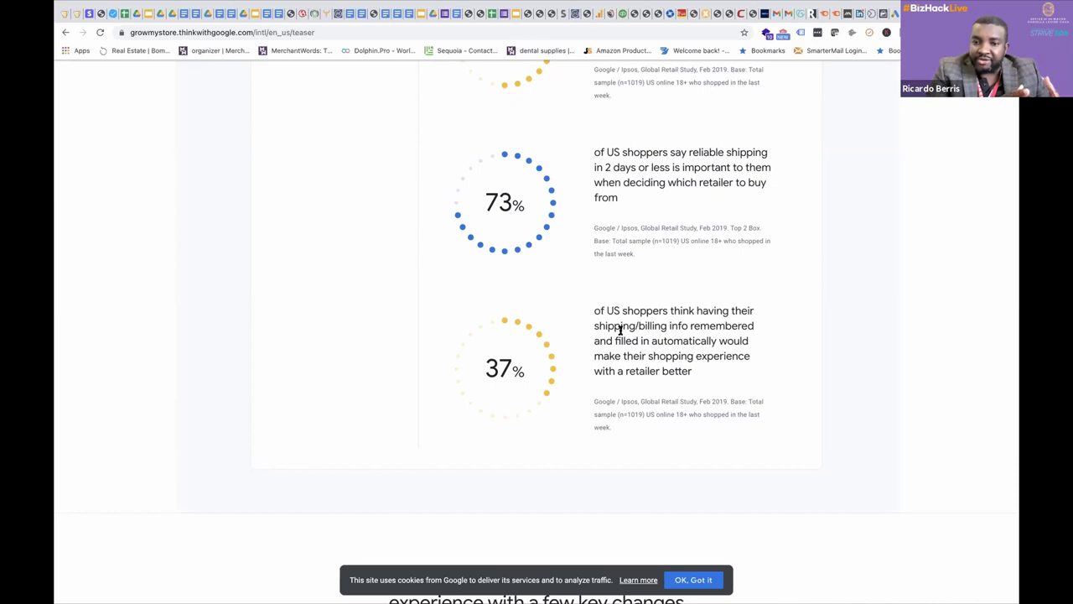
scroll(621, 330, "down", 10)
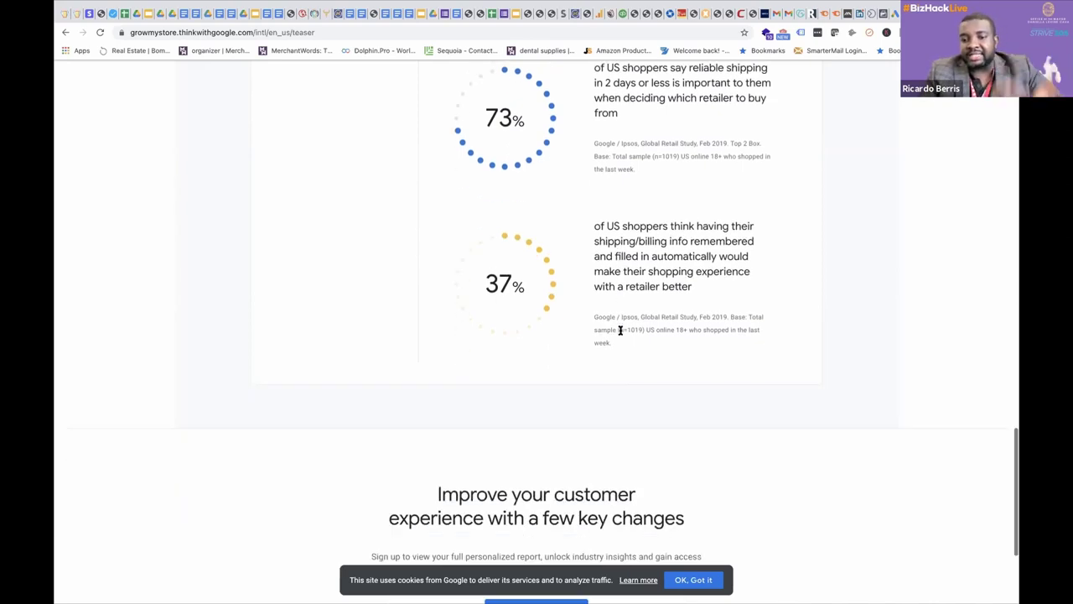
Review the whole report preview again, from the recommendation cards through the insights to the closing sign-up section.
scroll(621, 329, "up", 15)
scroll(621, 330, "up", 10)
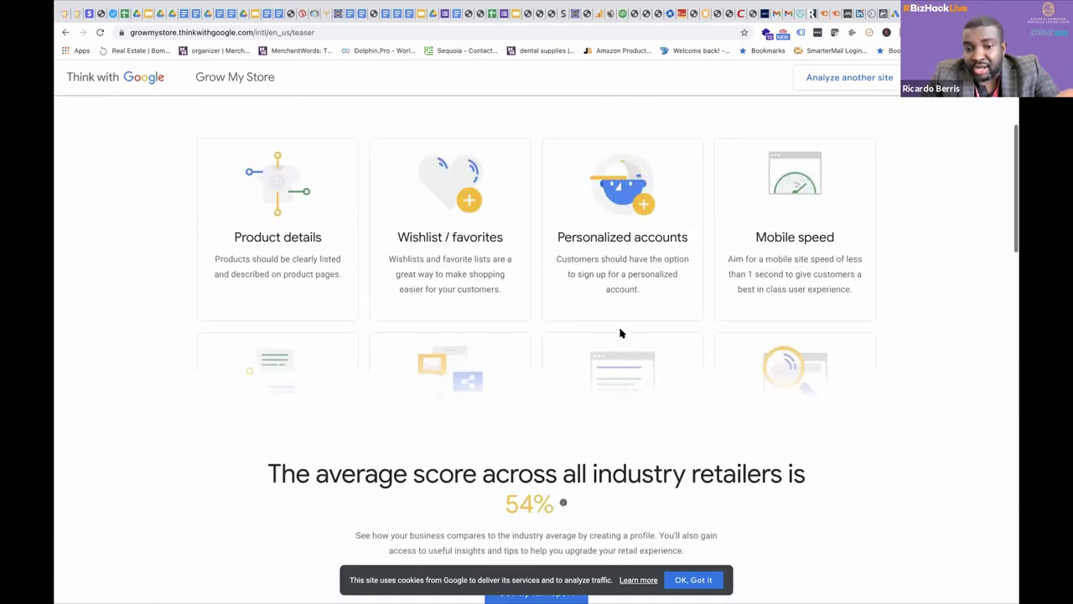
scroll(620, 331, "down", 5)
scroll(620, 333, "down", 5)
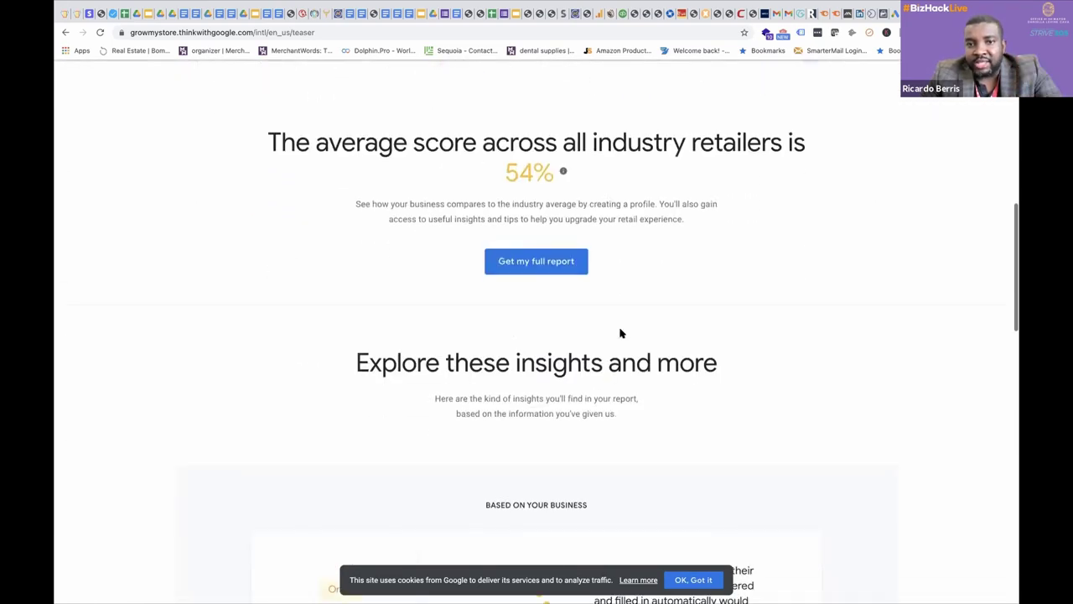
scroll(620, 333, "up", 20)
scroll(621, 333, "down", 10)
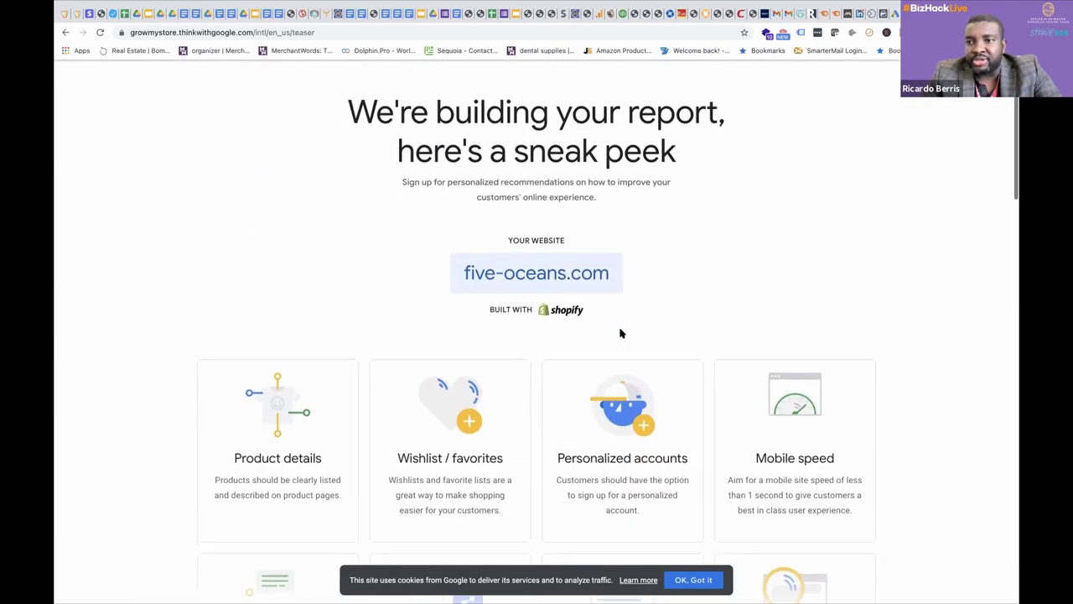
scroll(621, 333, "down", 5)
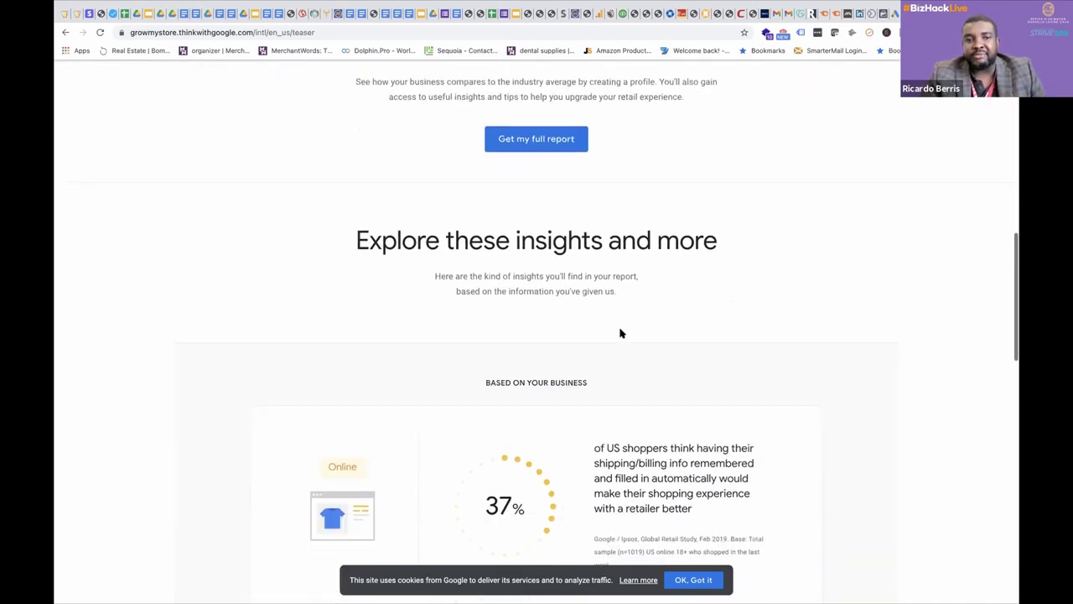
scroll(621, 333, "down", 5)
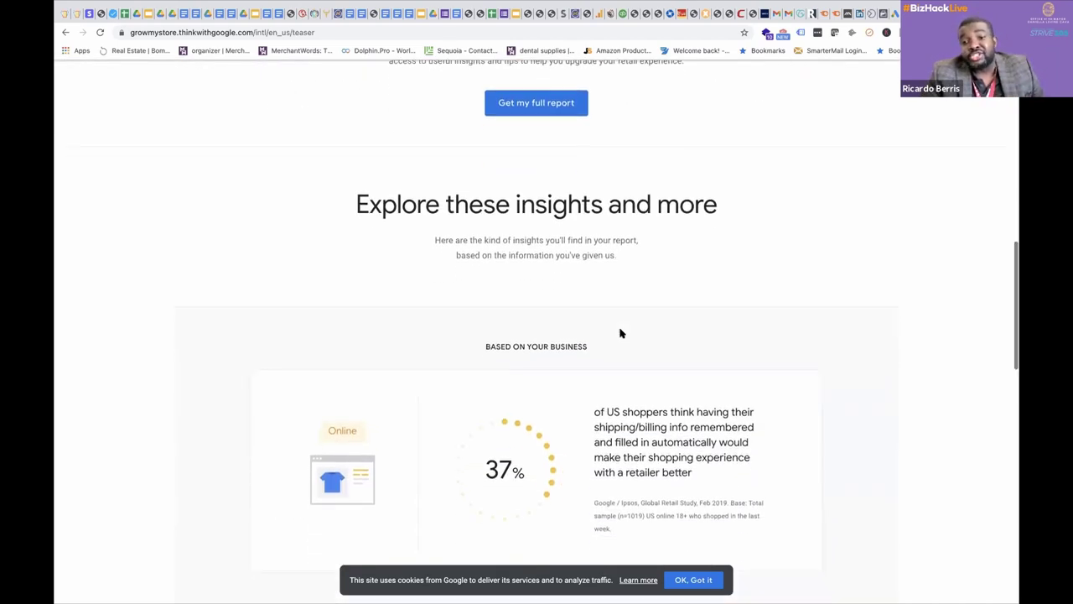
scroll(620, 332, "down", 3)
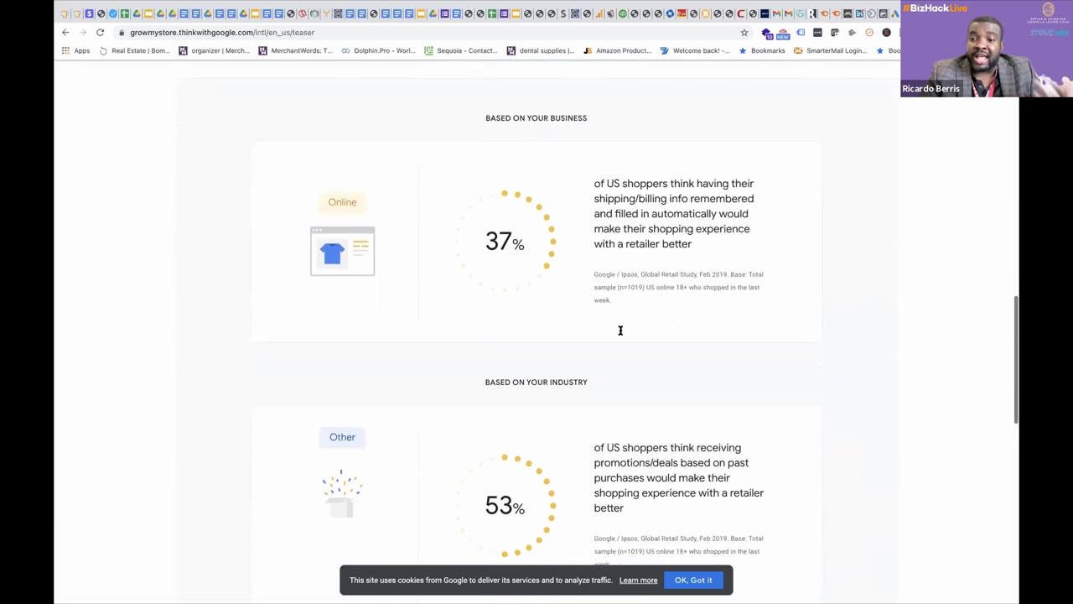
scroll(621, 333, "down", 6)
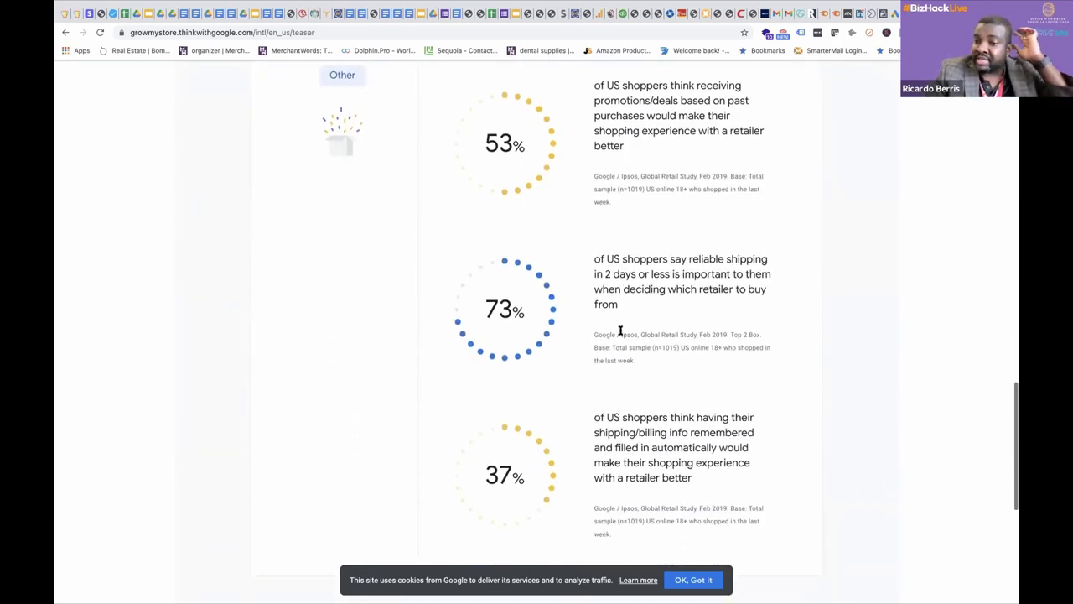
scroll(621, 333, "down", 8)
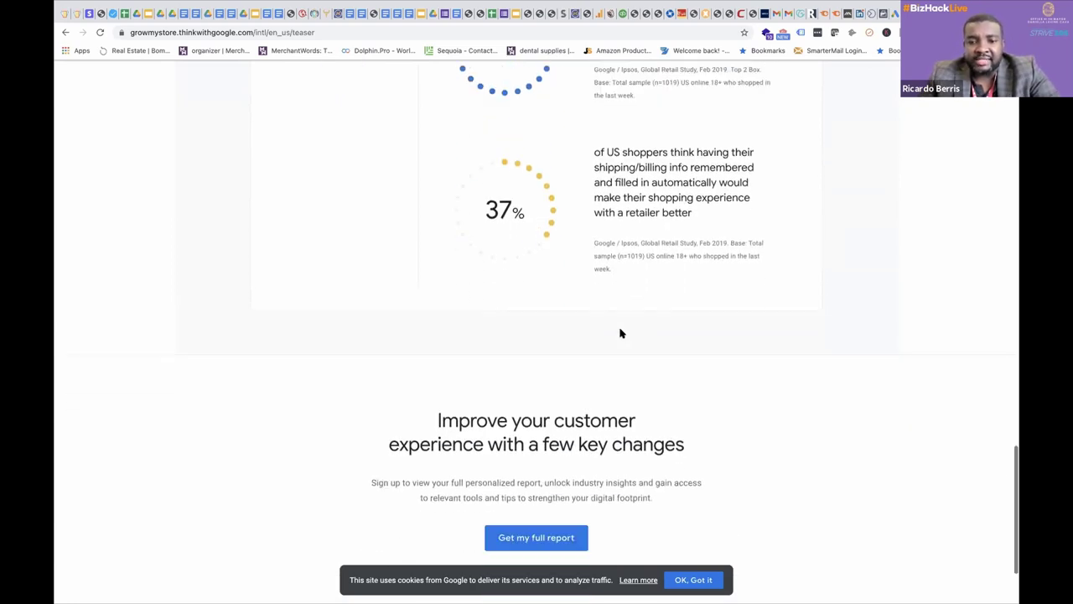
Request the full report and fill in the profile's name field and Five Ocean as the business name.
left_click(551, 423)
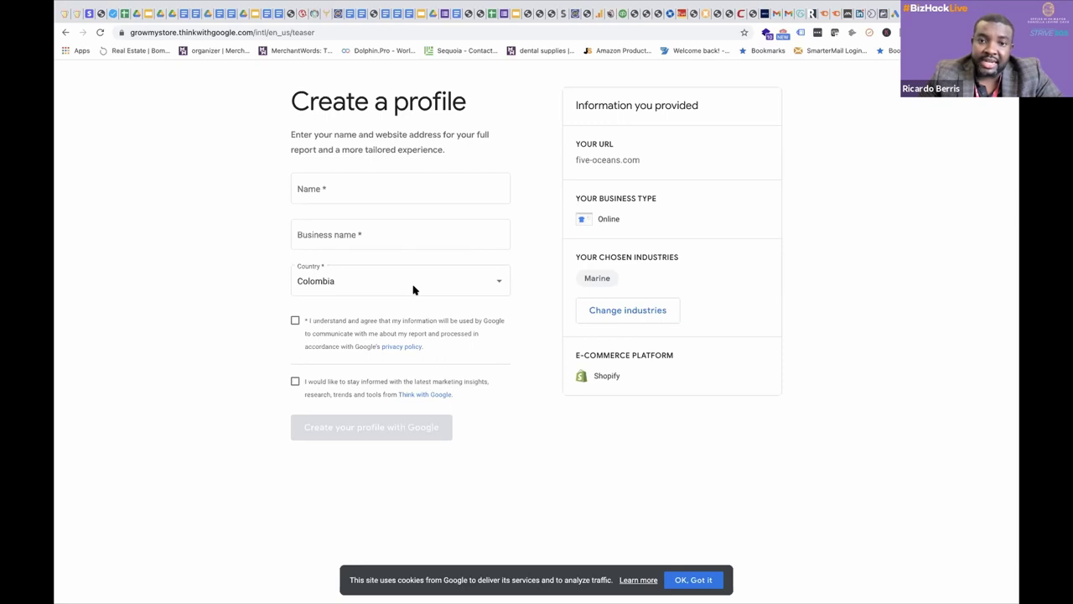
left_click(410, 187)
type("Adrian")
left_click(373, 236)
type("Five Ocean")
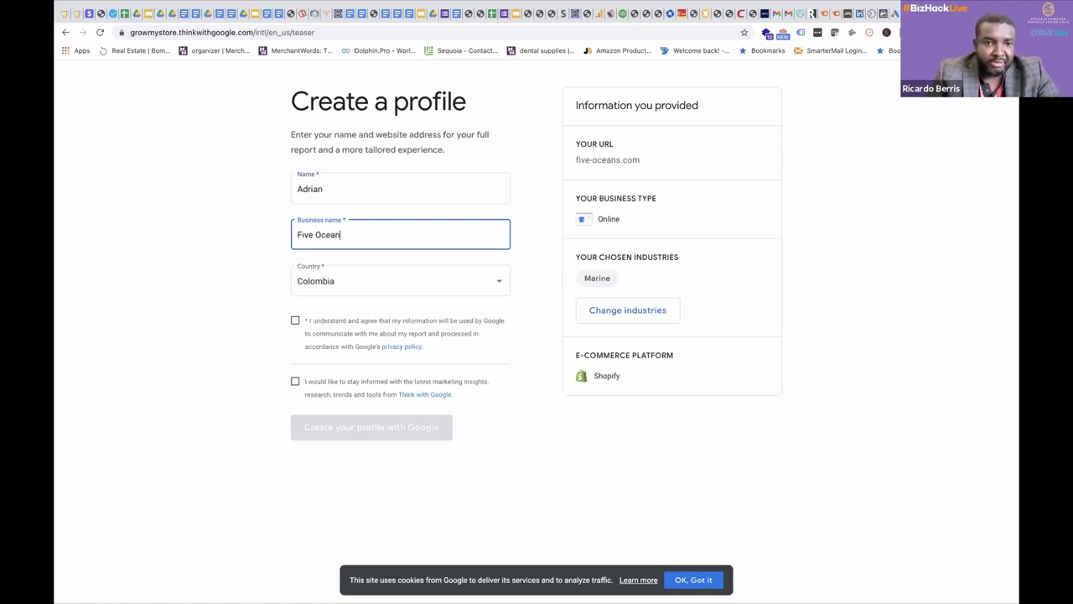
Set the profile's country to United States.
left_click(358, 288)
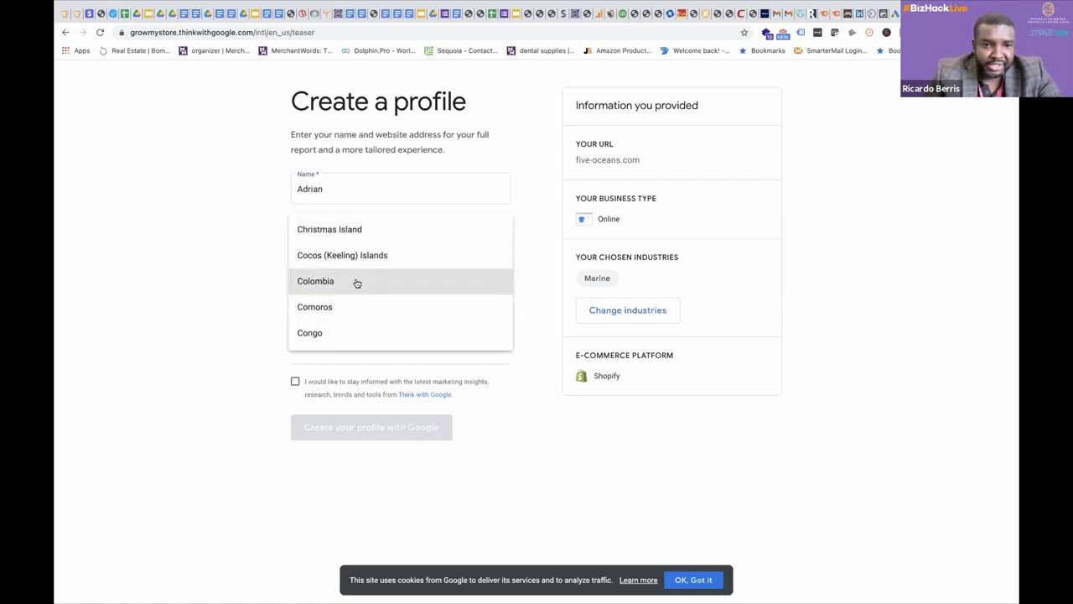
scroll(370, 261, "up", 15)
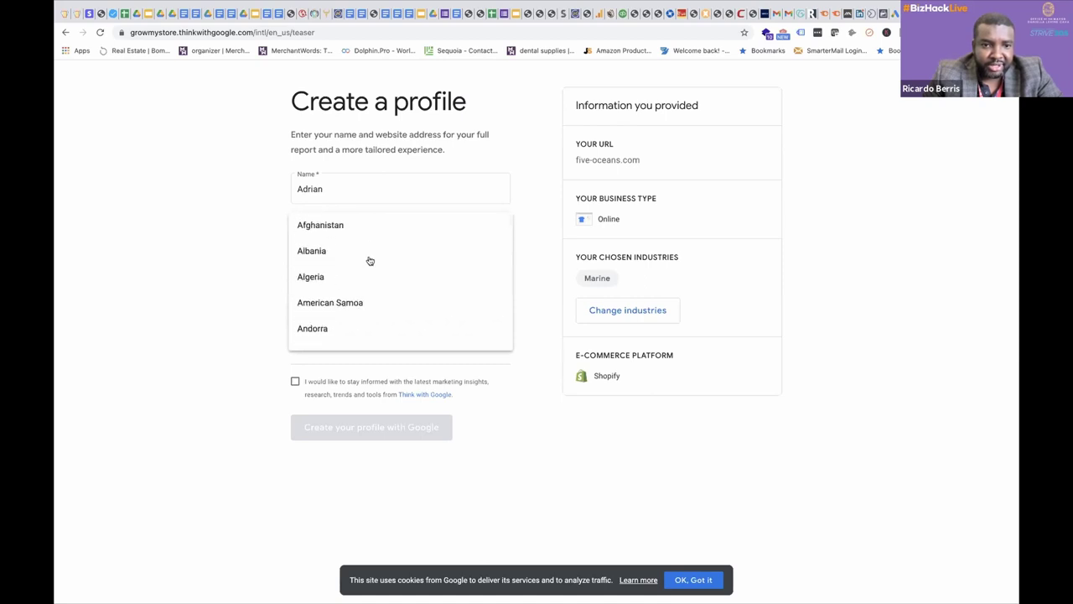
scroll(370, 261, "down", 20)
scroll(370, 261, "down", 20)
scroll(370, 260, "down", 20)
scroll(369, 261, "down", 10)
scroll(370, 261, "up", 6)
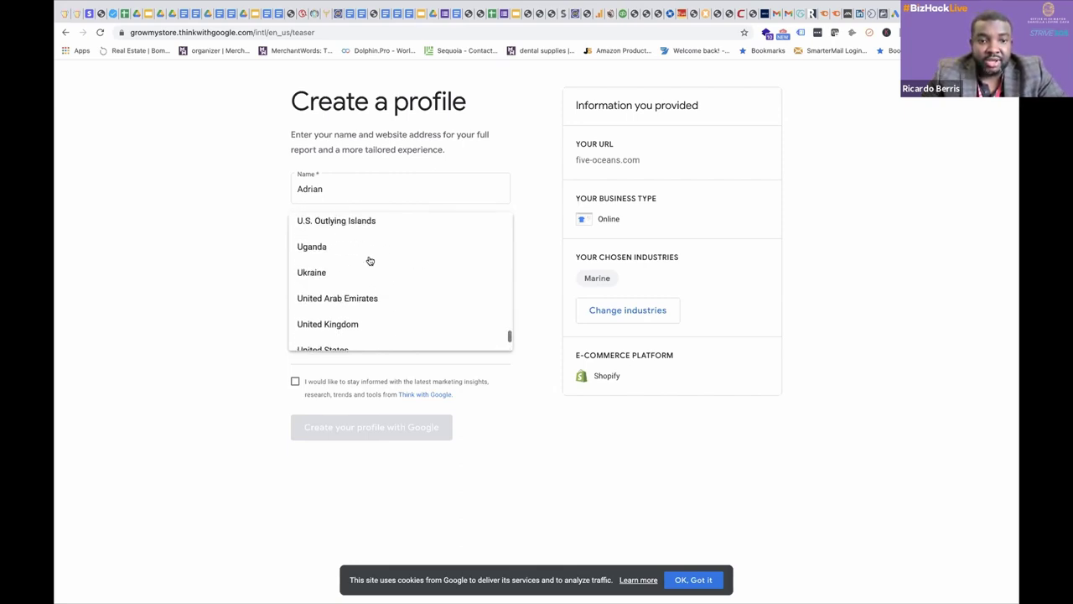
scroll(370, 261, "down", 2)
left_click(335, 307)
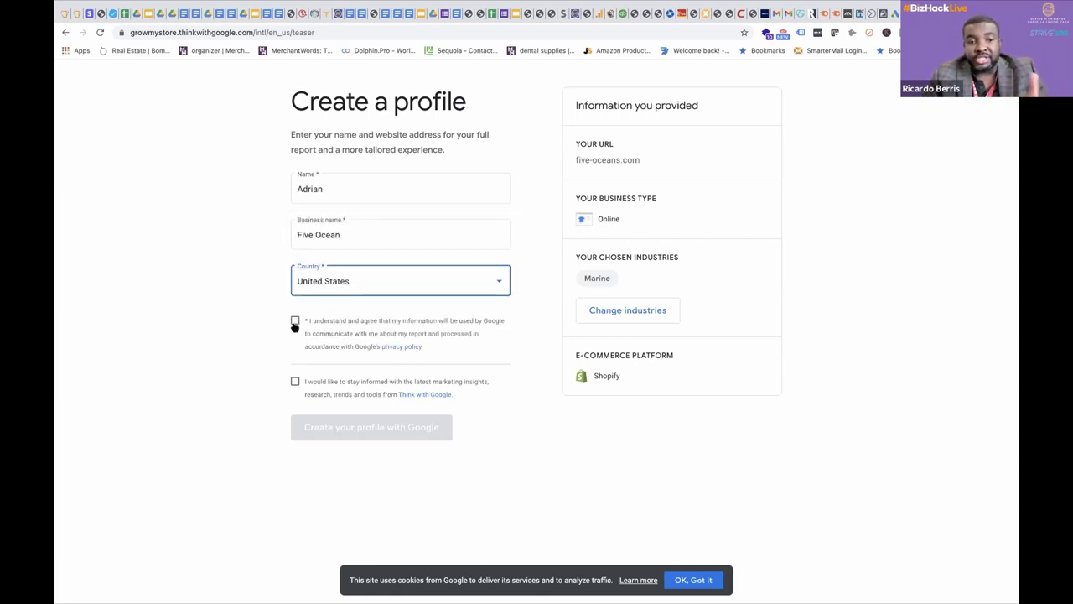
Accept the privacy agreement and the marketing insights option, and submit the profile for creation with Google.
left_click(294, 323)
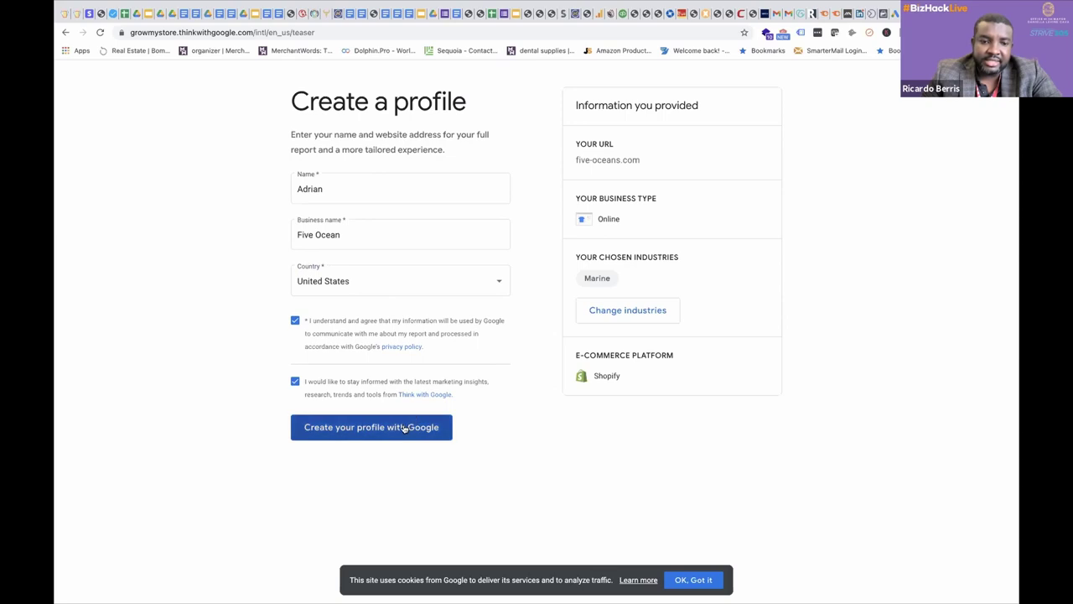
left_click(399, 432)
left_click(395, 436)
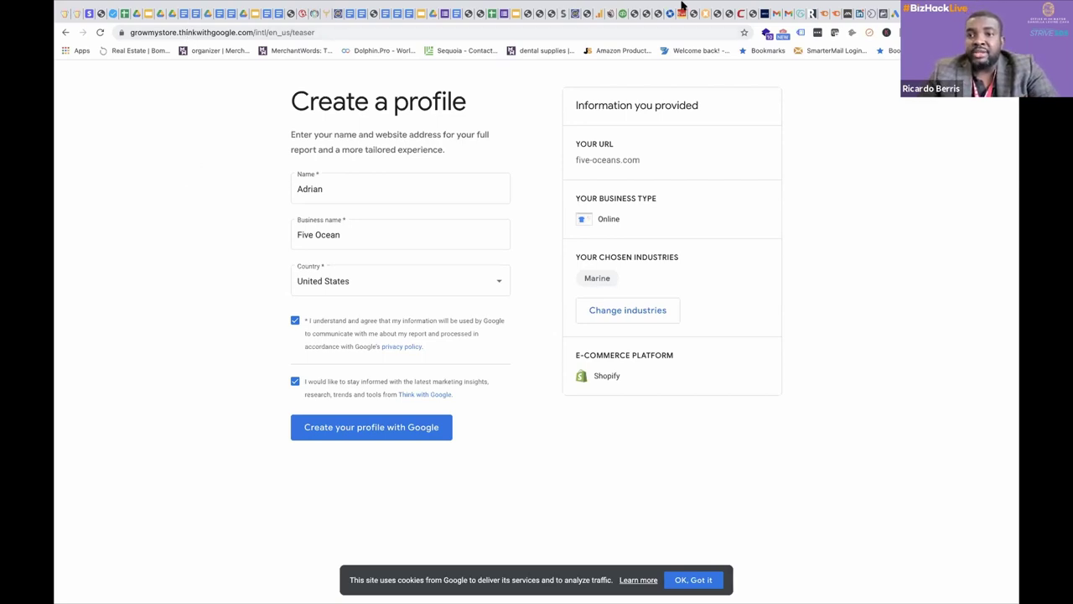
mouse_move(874, 17)
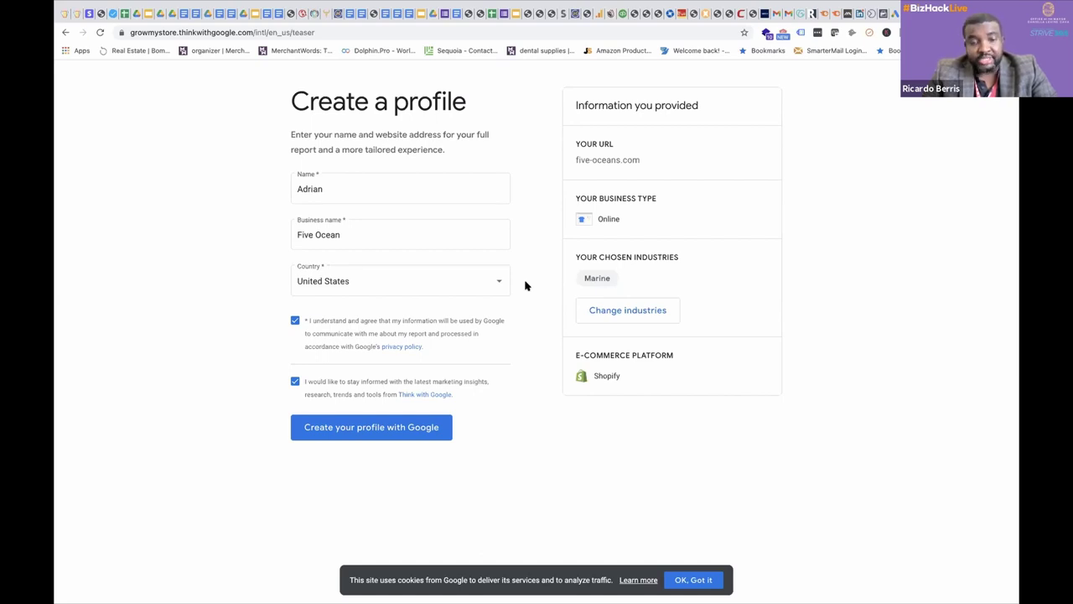
left_click(355, 32)
type("gtme")
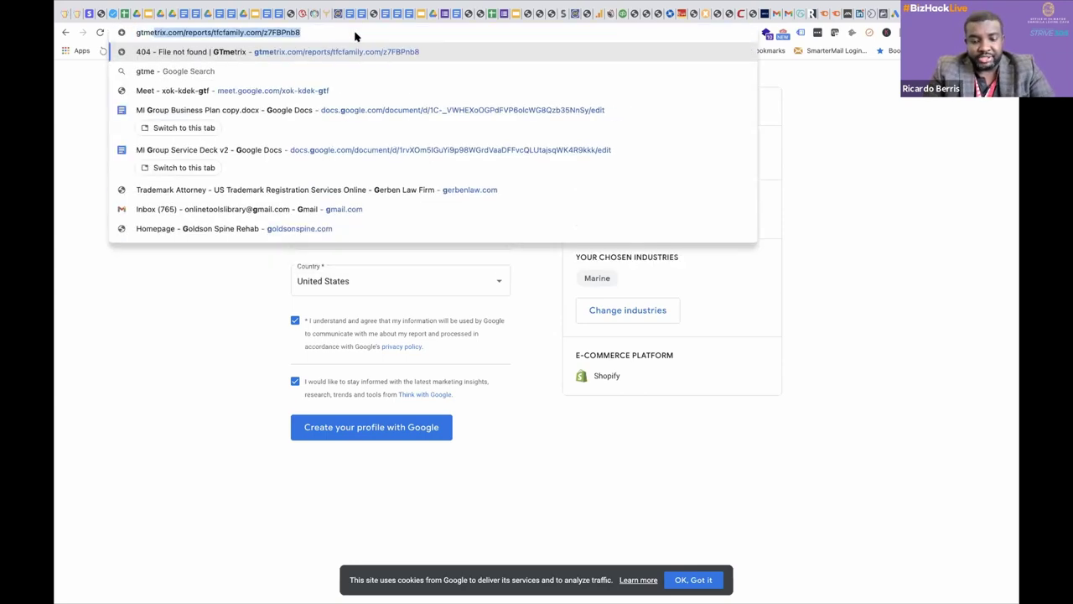
type("tix.com")
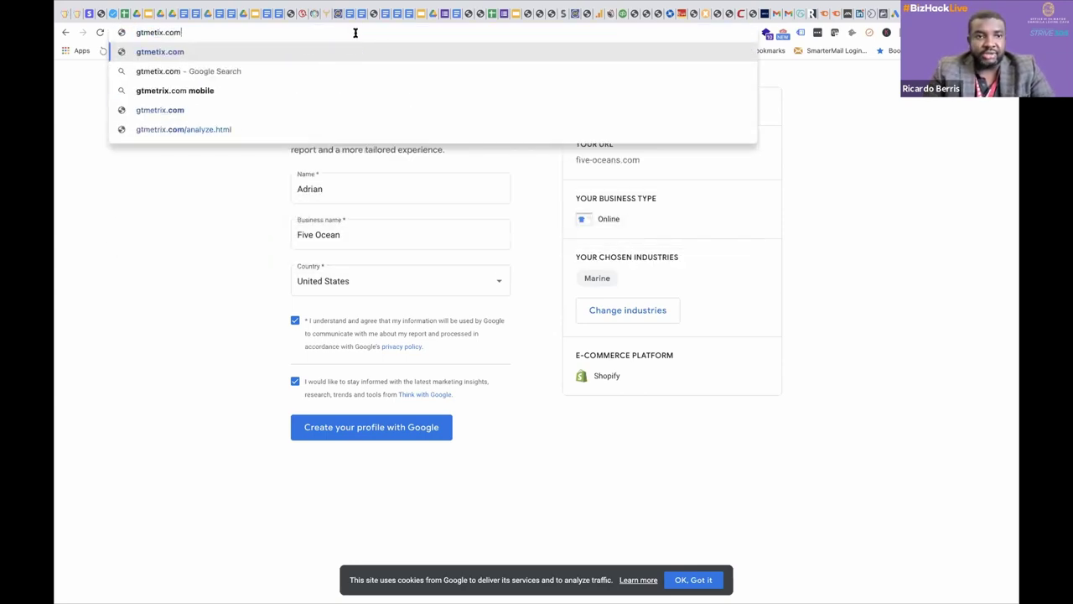
key("Return")
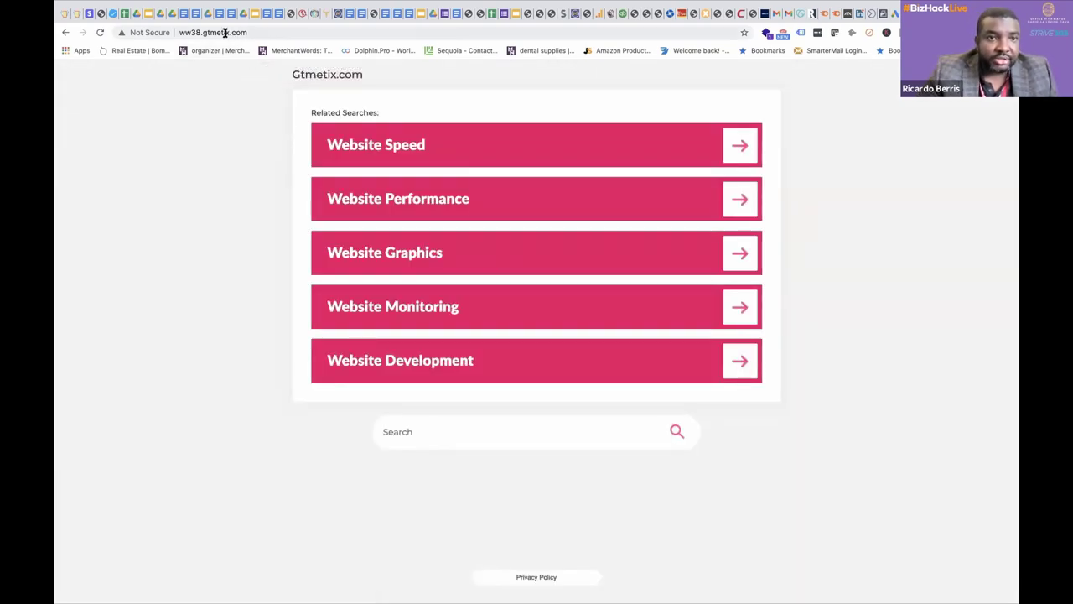
left_click(225, 32)
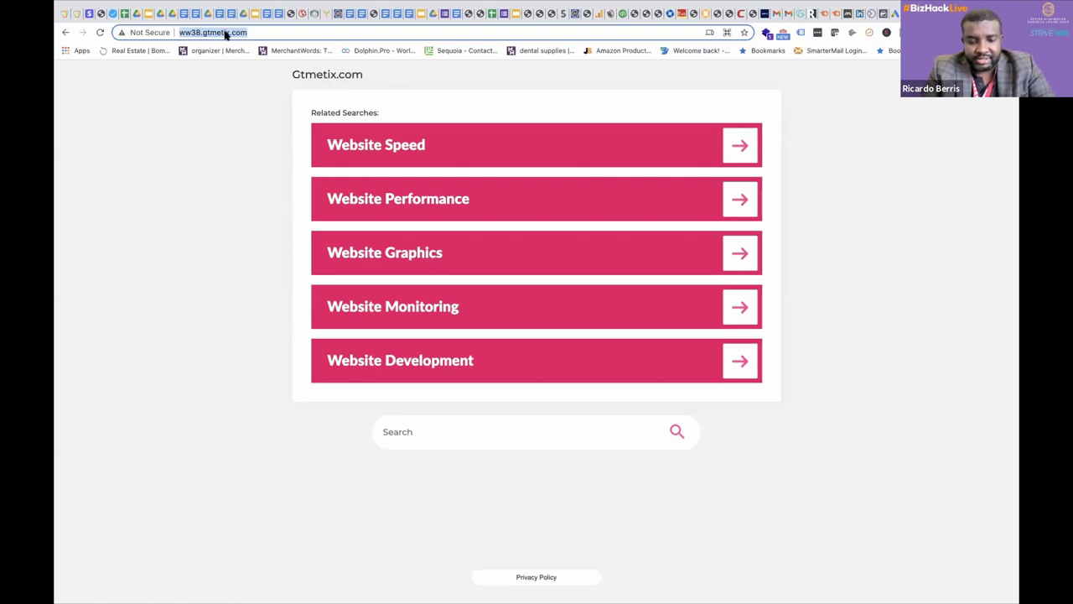
type("gtmetrix.com")
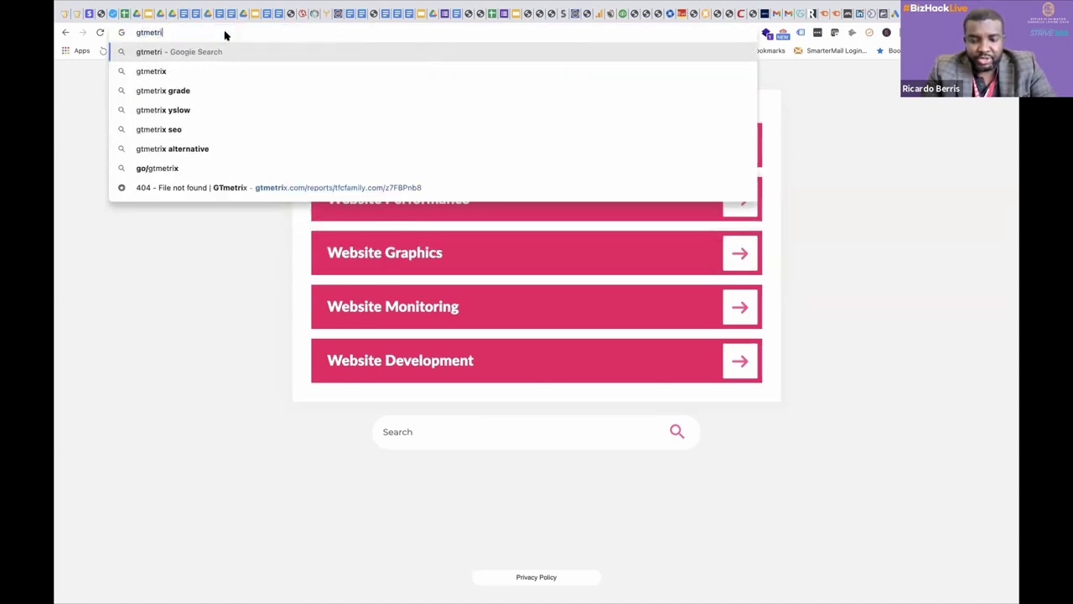
key("Return")
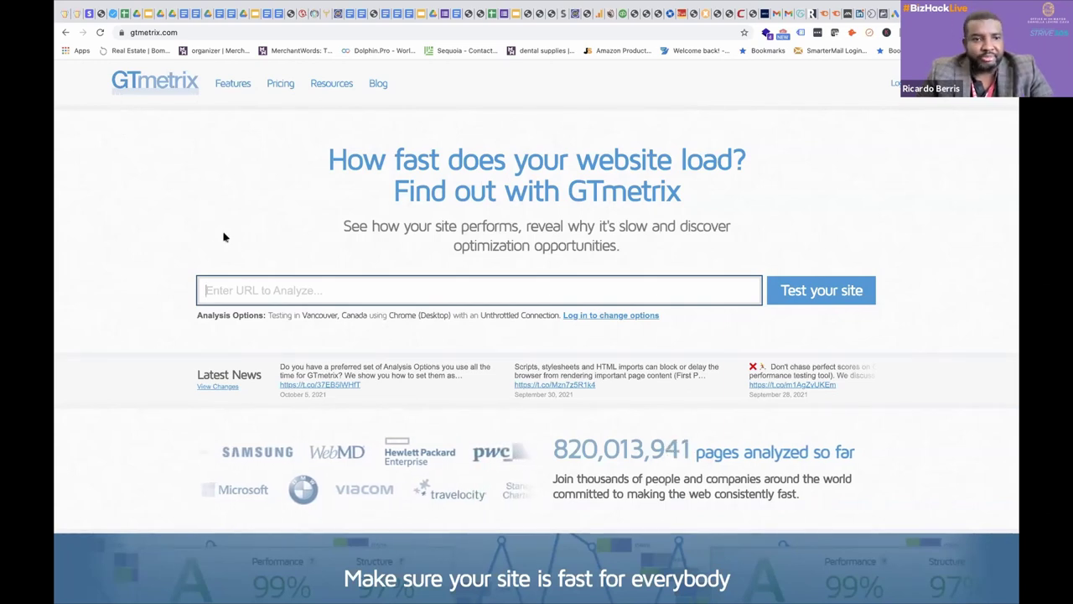
left_click(258, 291)
type("www.retractableawnings.com")
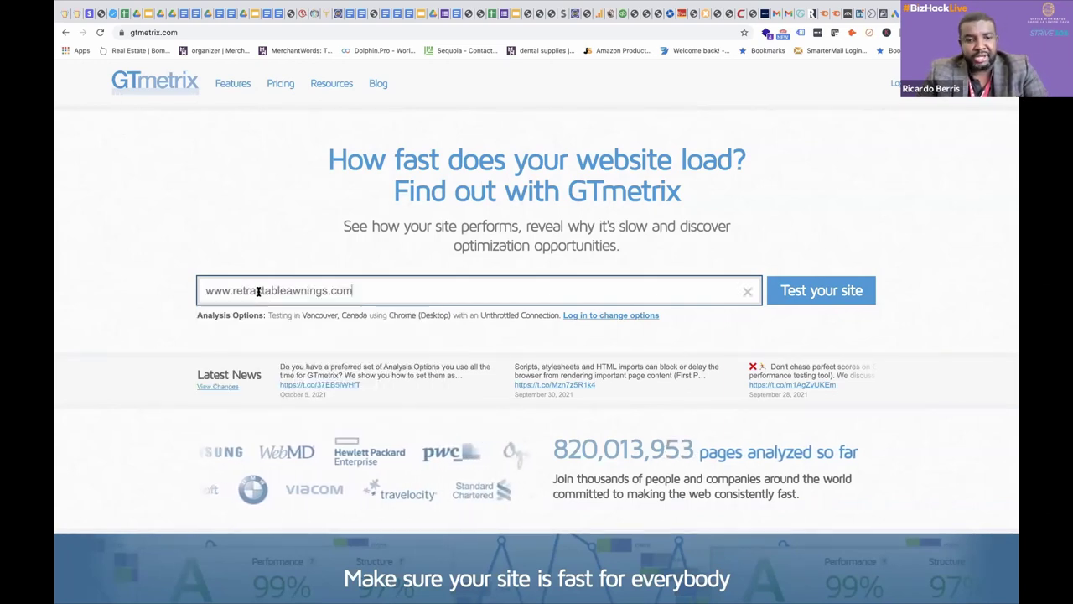
left_click(801, 293)
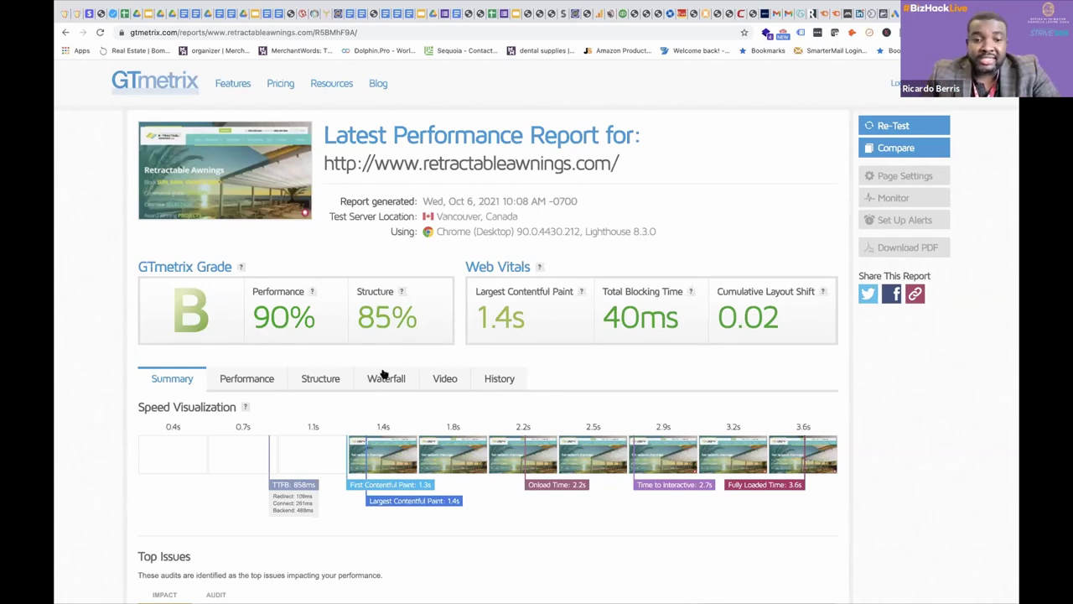
Review the report summary, from the grade and web vitals through the speed visualization to the top issues.
scroll(384, 372, "down", 1)
scroll(385, 373, "down", 2)
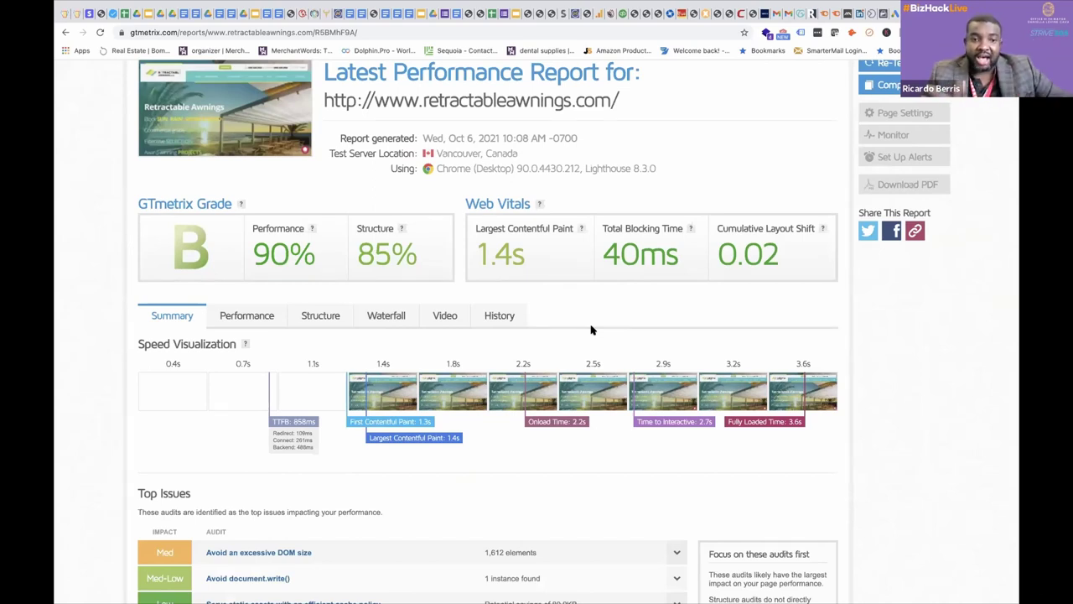
scroll(591, 330, "down", 3)
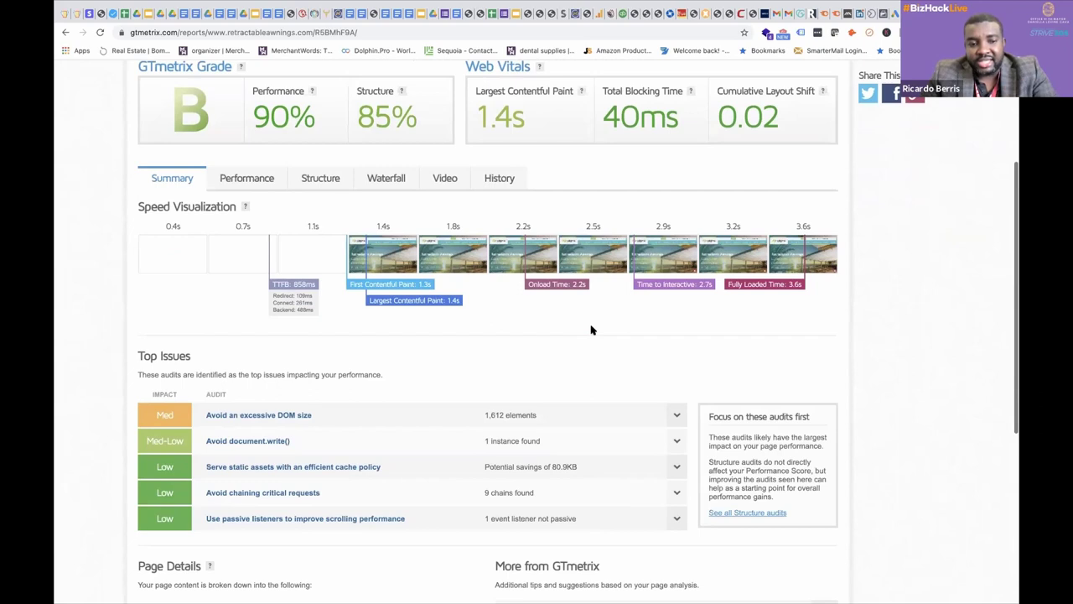
scroll(507, 333, "up", 3)
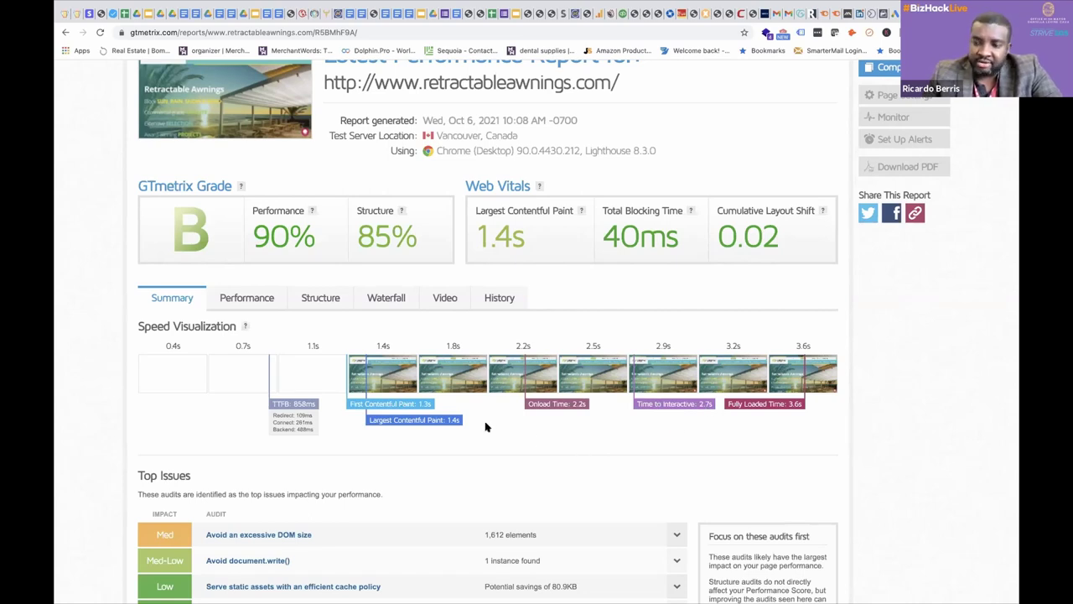
scroll(485, 427, "down", 1)
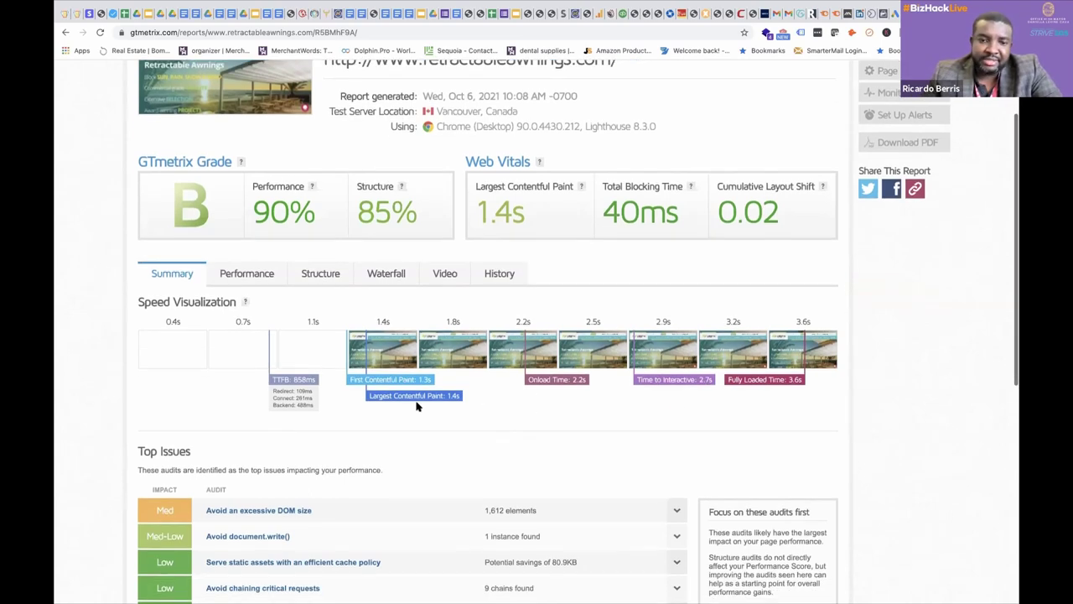
Examine the report's Performance section, covering the performance metrics and the browser timings.
left_click(232, 277)
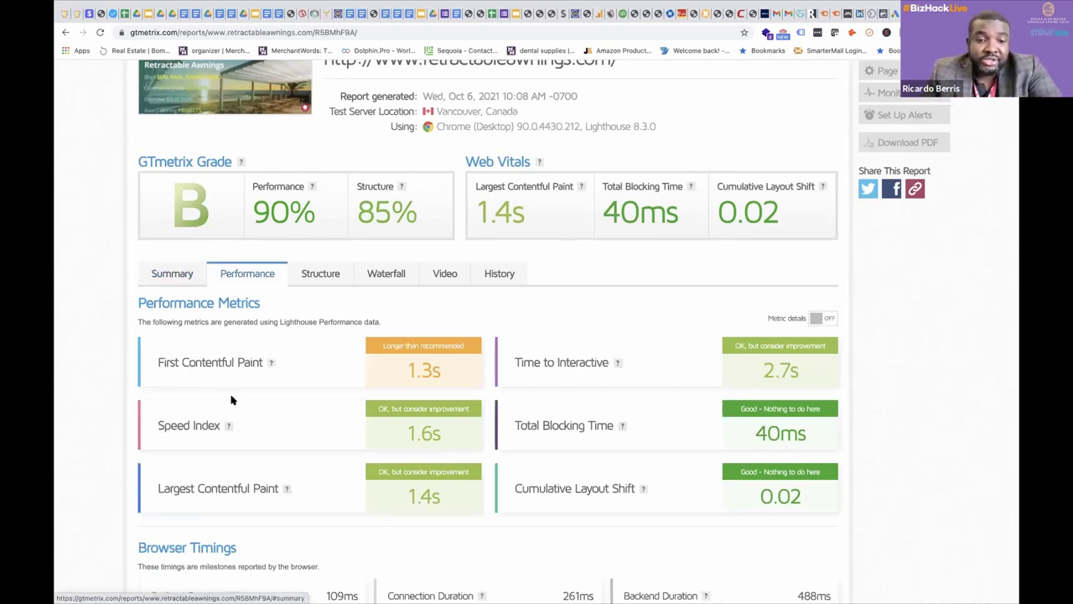
scroll(374, 327, "down", 2)
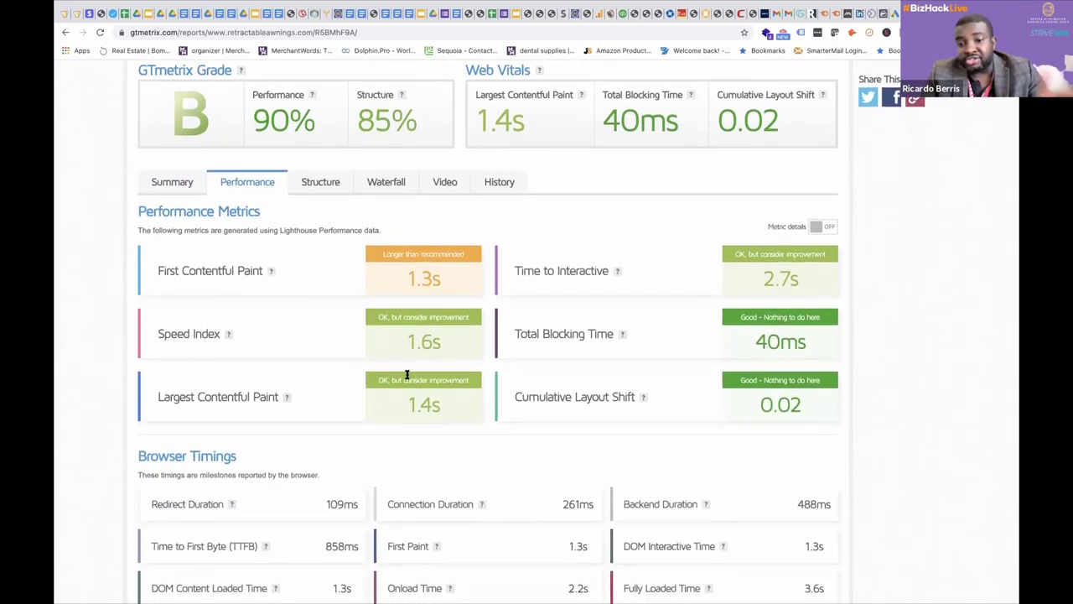
scroll(407, 374, "down", 2)
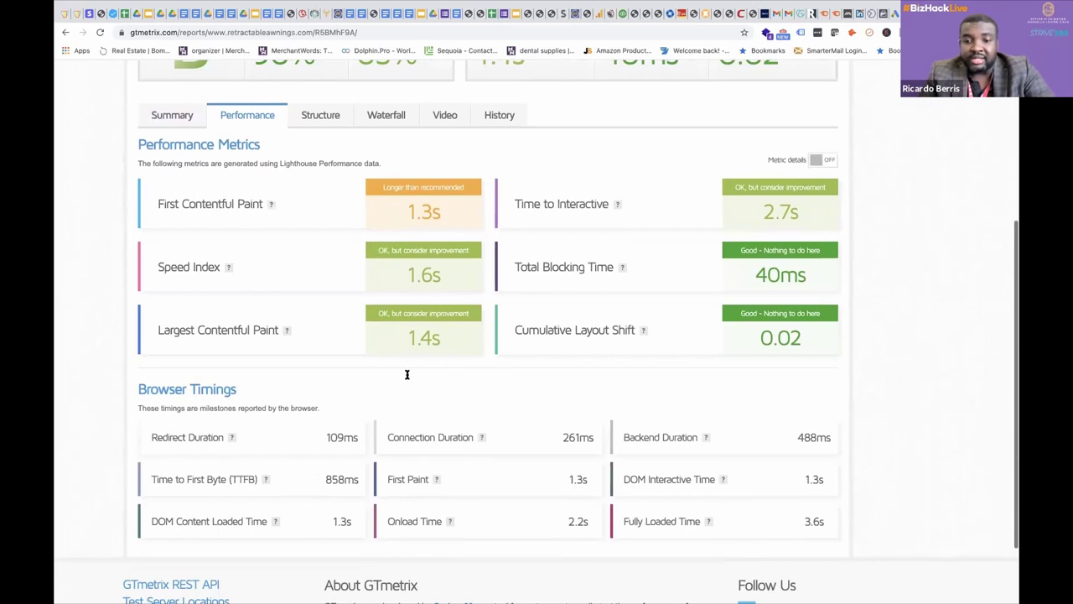
scroll(407, 377, "up", 1)
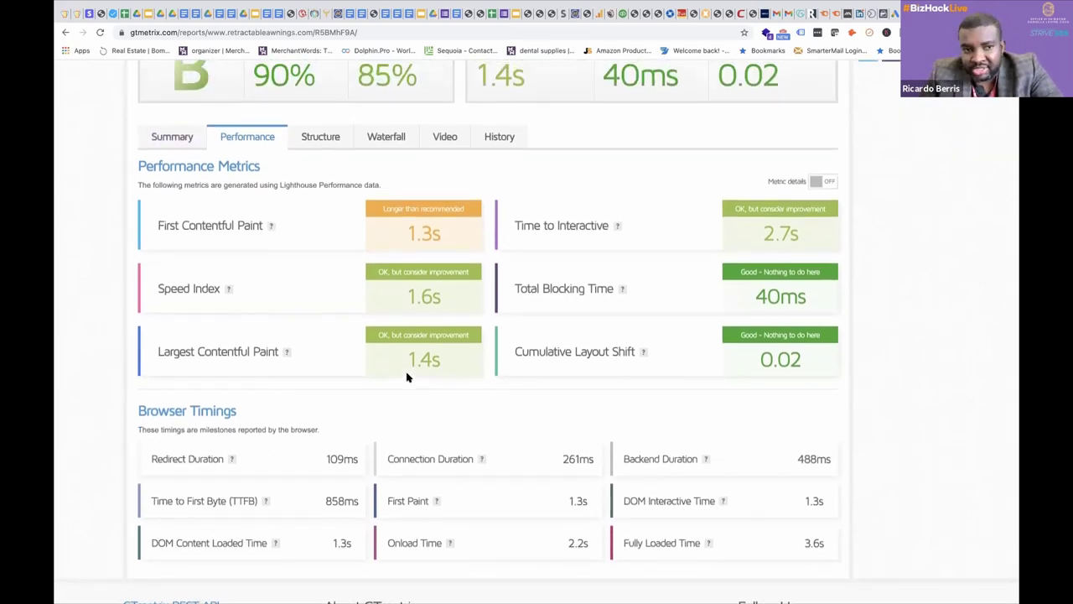
mouse_move(271, 227)
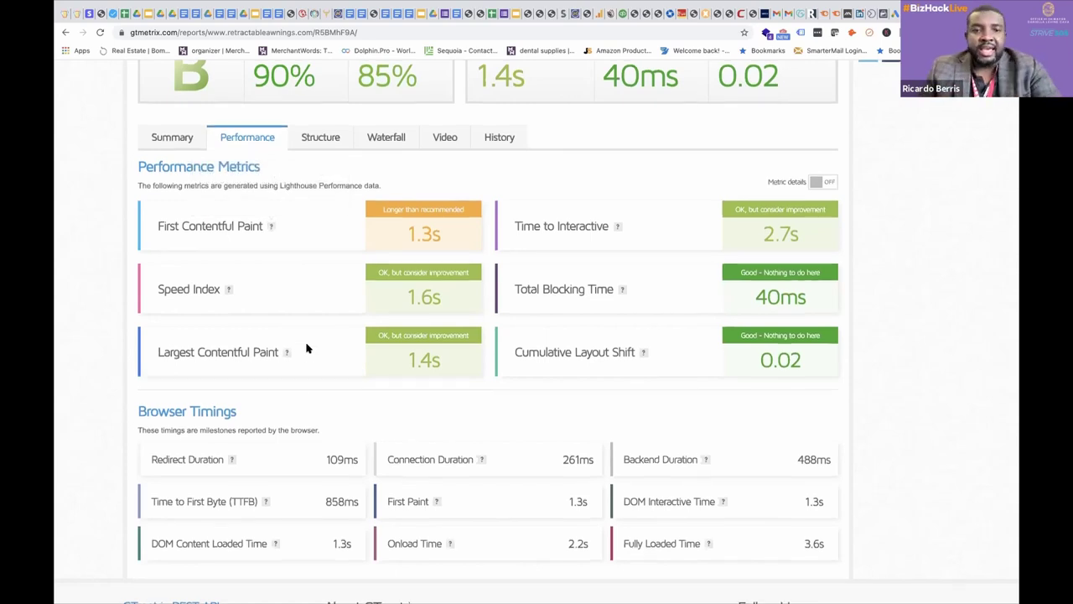
Examine the Structure section's list of audits and their impact levels.
scroll(304, 345, "up", 5)
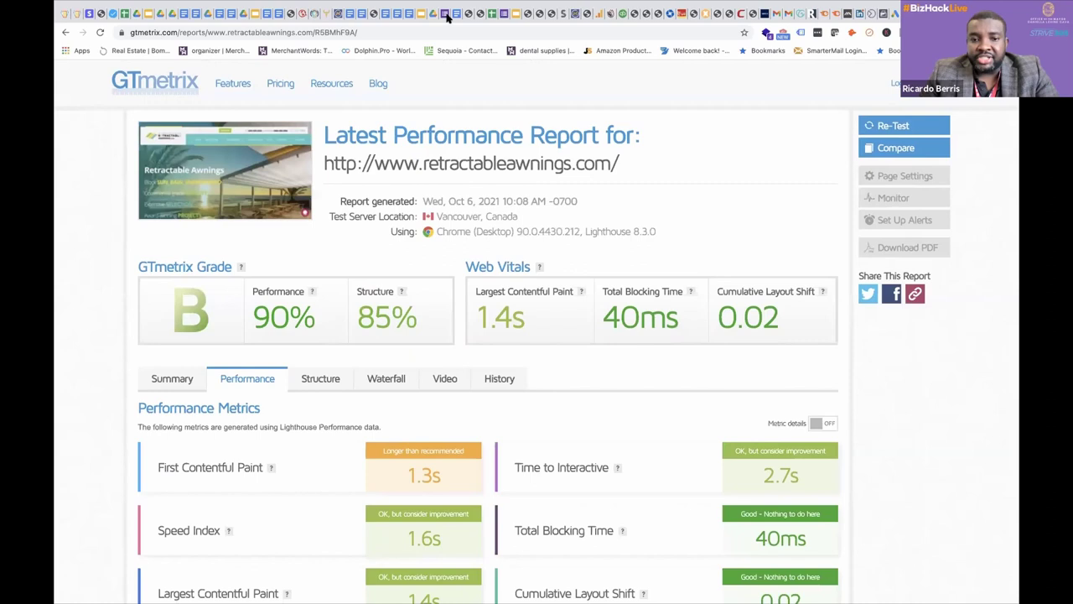
left_click(315, 379)
scroll(315, 379, "down", 3)
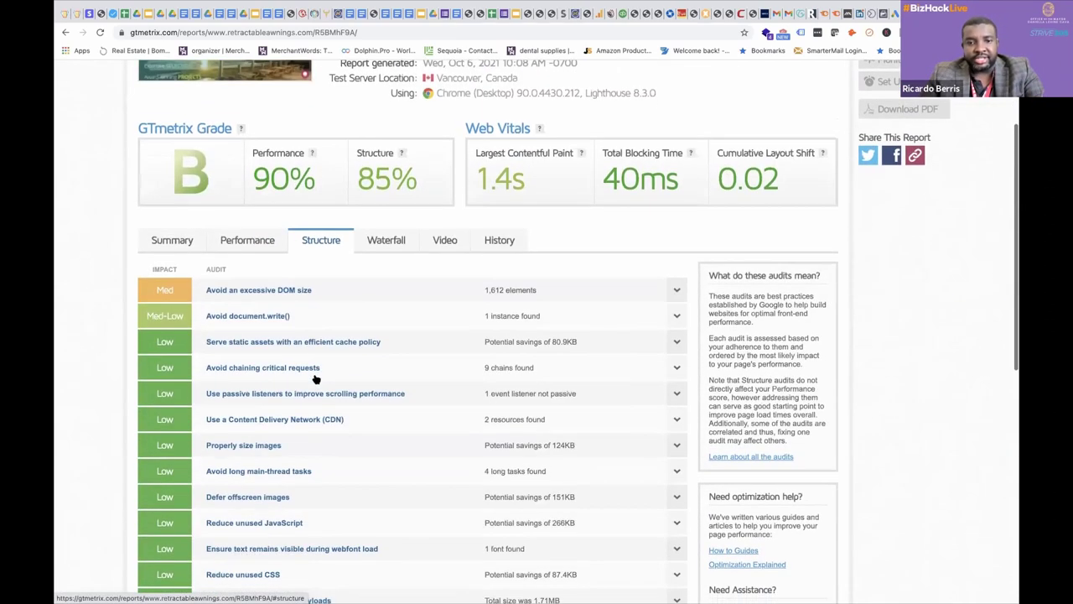
scroll(315, 380, "down", 1)
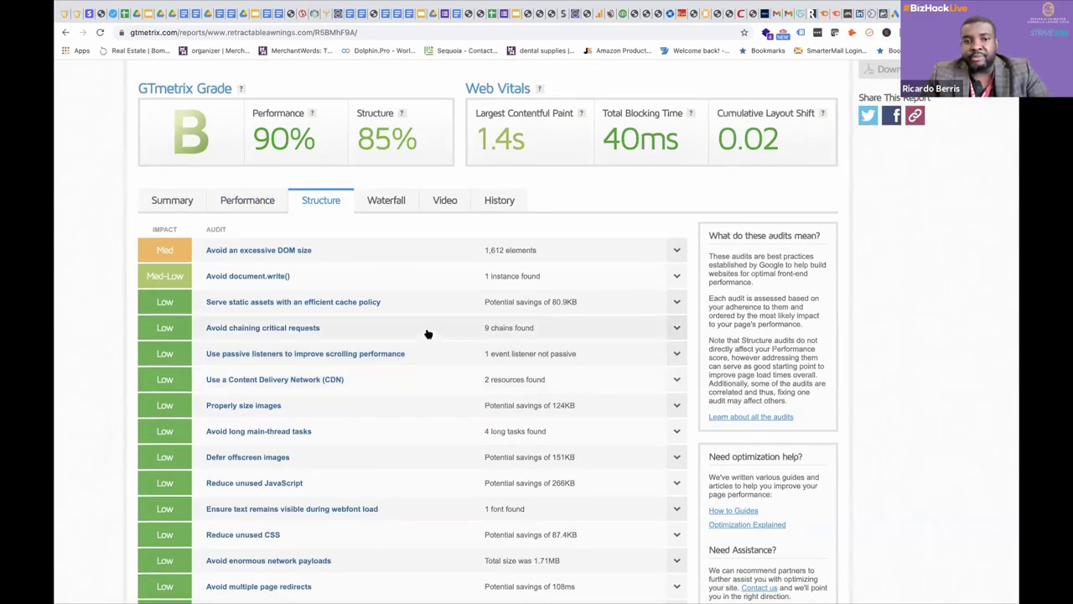
Examine the Waterfall chart's request-by-request loading times for the tested page.
left_click(388, 200)
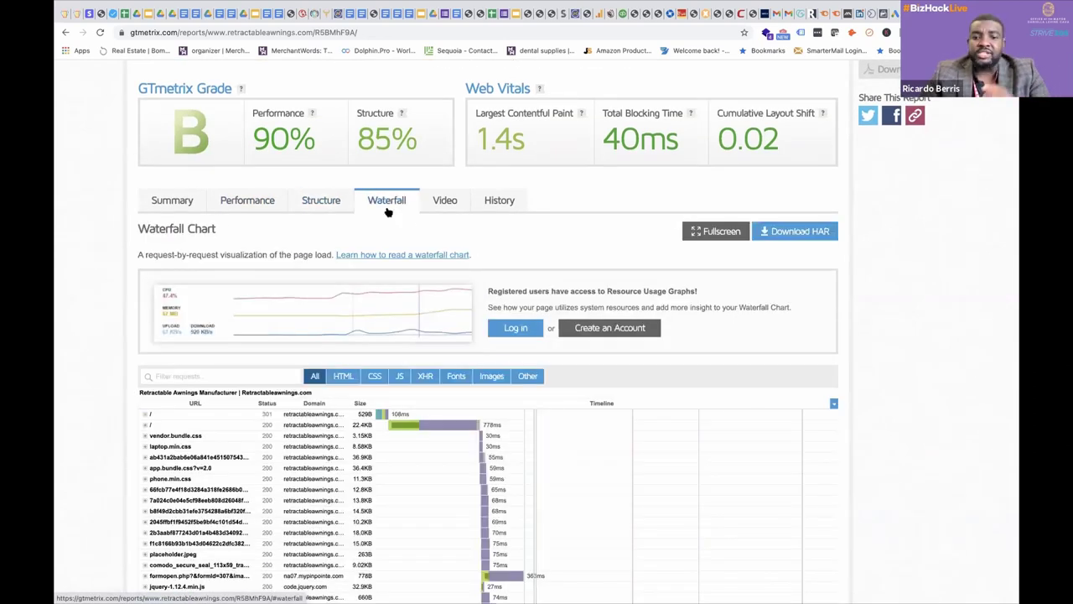
scroll(412, 315, "down", 4)
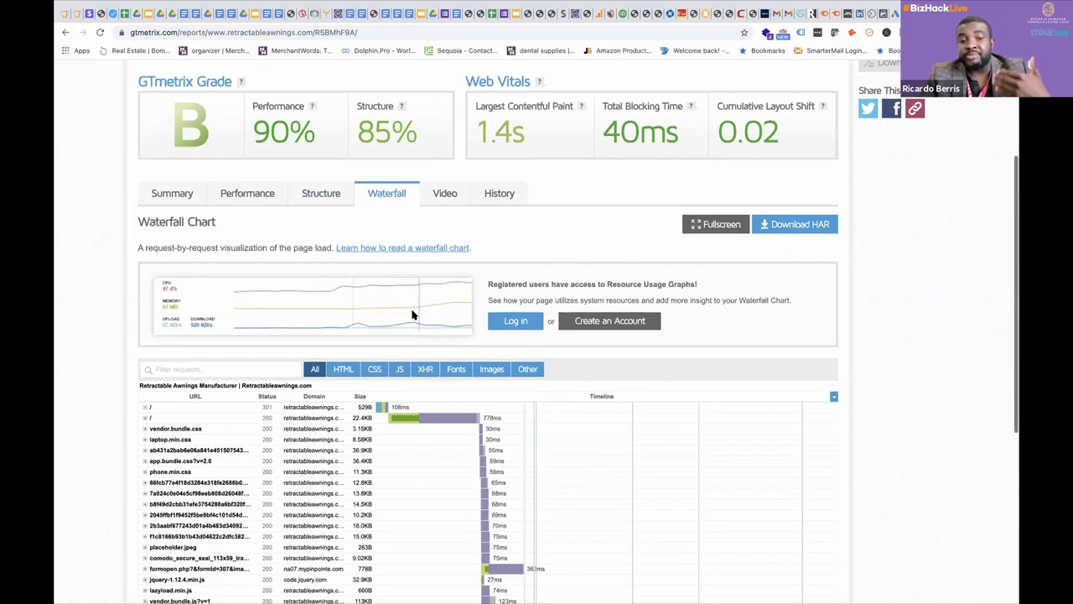
scroll(412, 315, "down", 2)
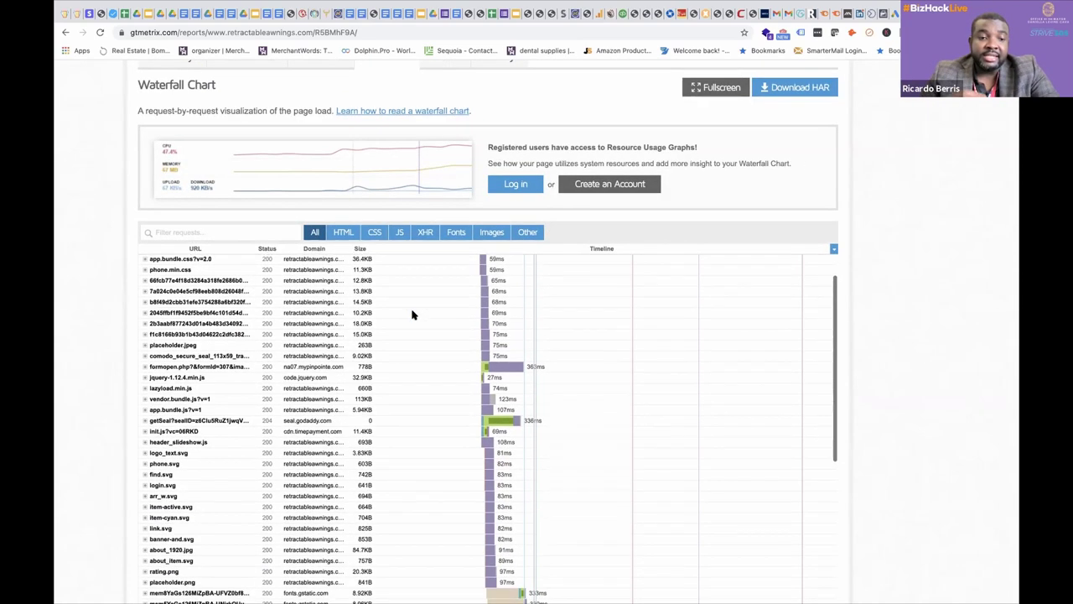
scroll(412, 314, "down", 3)
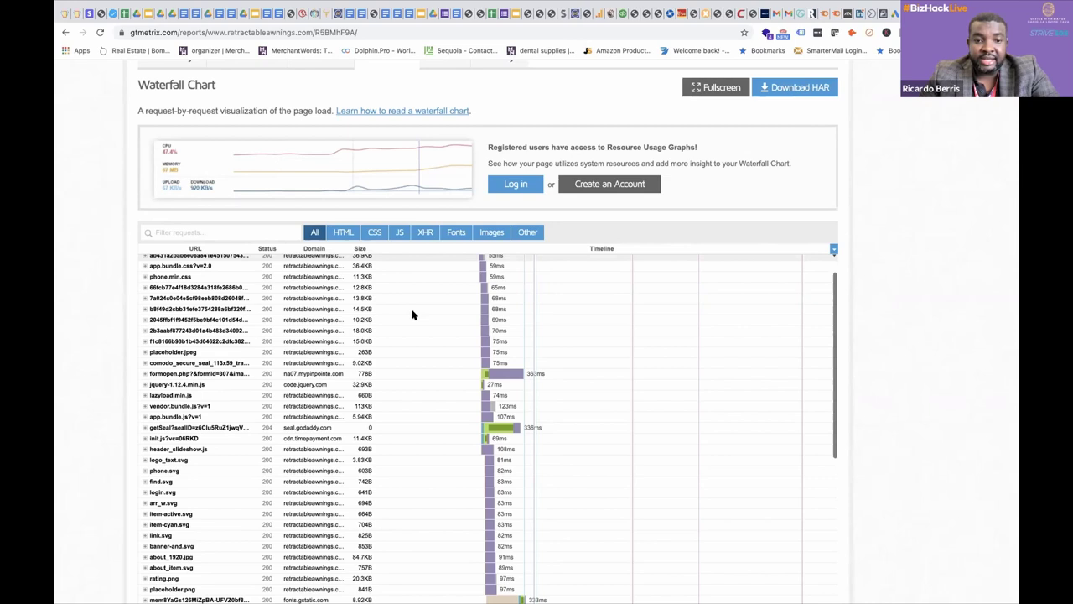
scroll(412, 315, "down", 2)
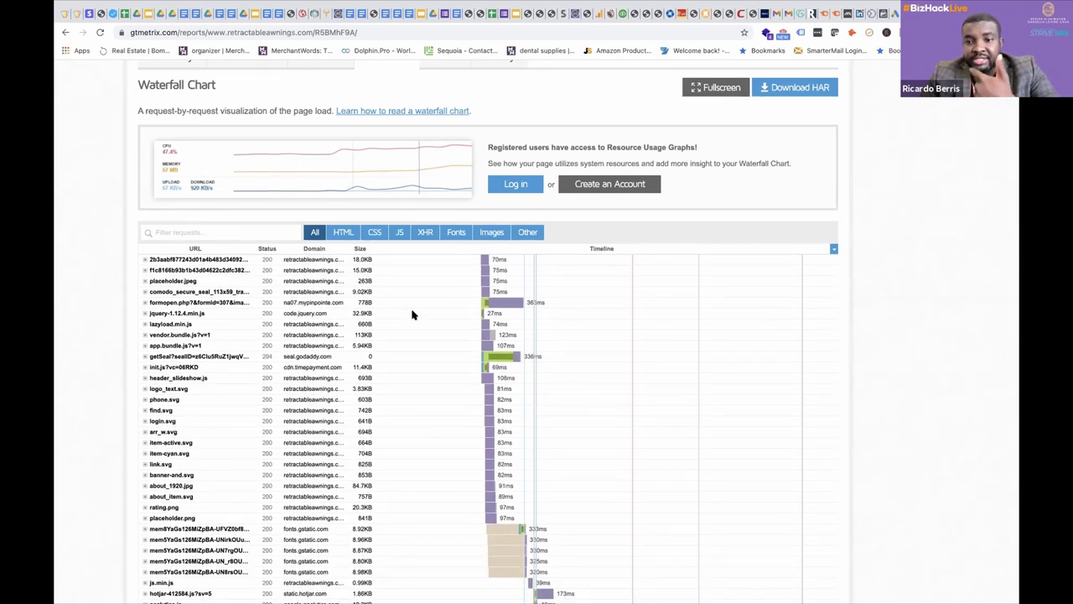
scroll(412, 315, "up", 4)
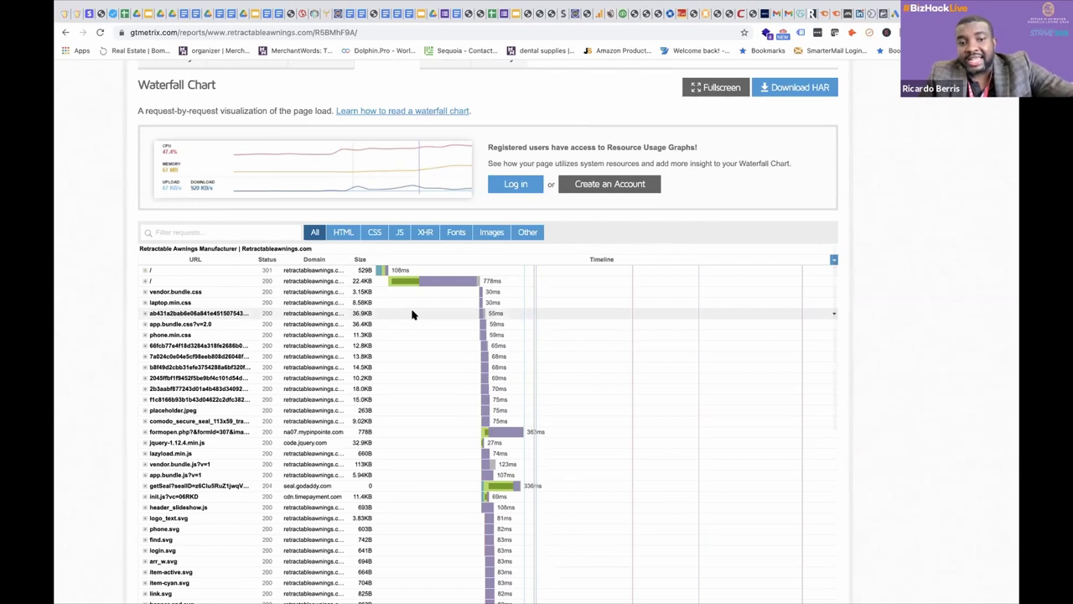
Inspect the phase and event timings of the formopen.php request in the waterfall, and the requests listed below it.
scroll(412, 314, "up", 1)
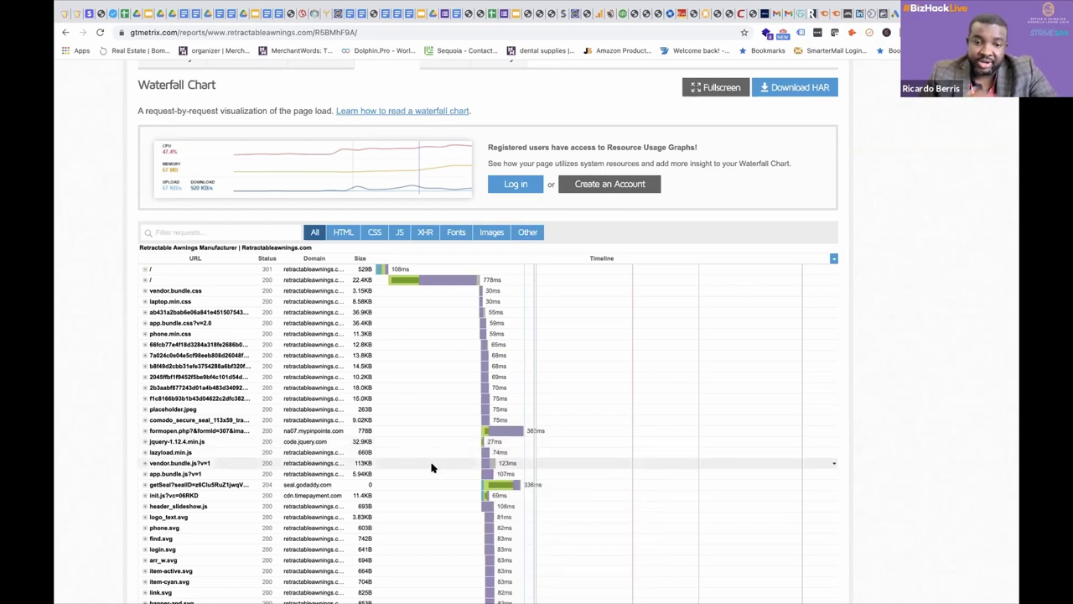
scroll(432, 468, "down", 2)
mouse_move(516, 390)
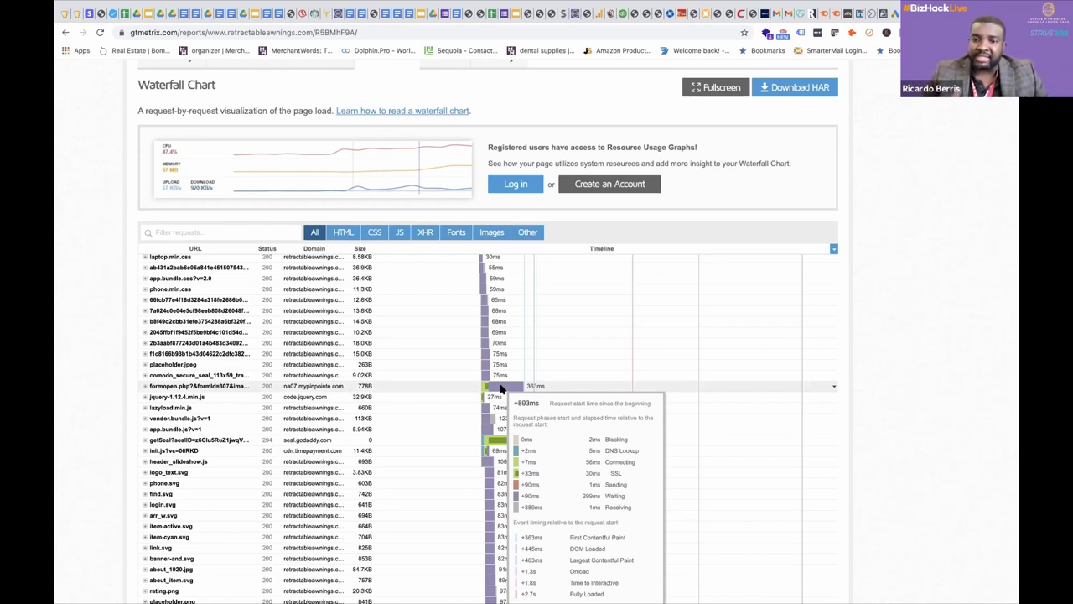
scroll(501, 388, "down", 3)
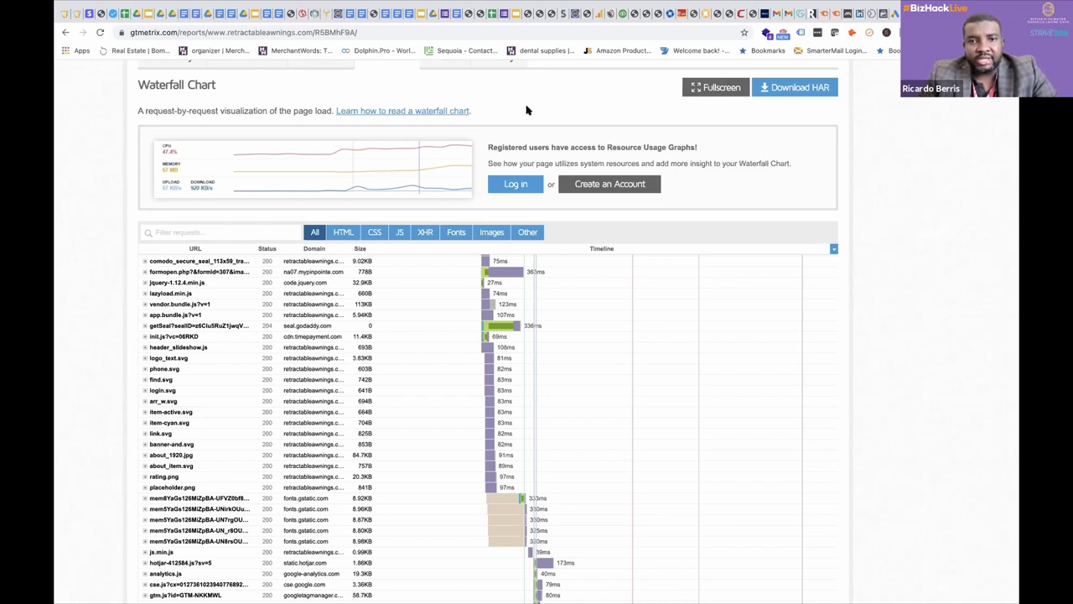
Compare the retractableawnings.com report with an analysis of rusticcountrysoaps.com.
scroll(527, 110, "up", 3)
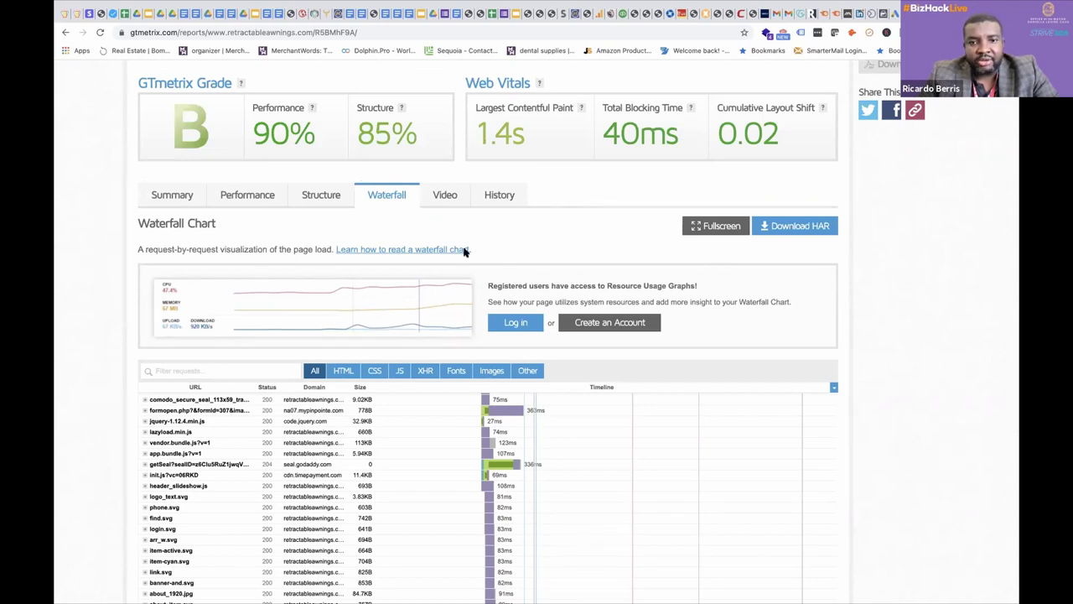
scroll(470, 250, "up", 3)
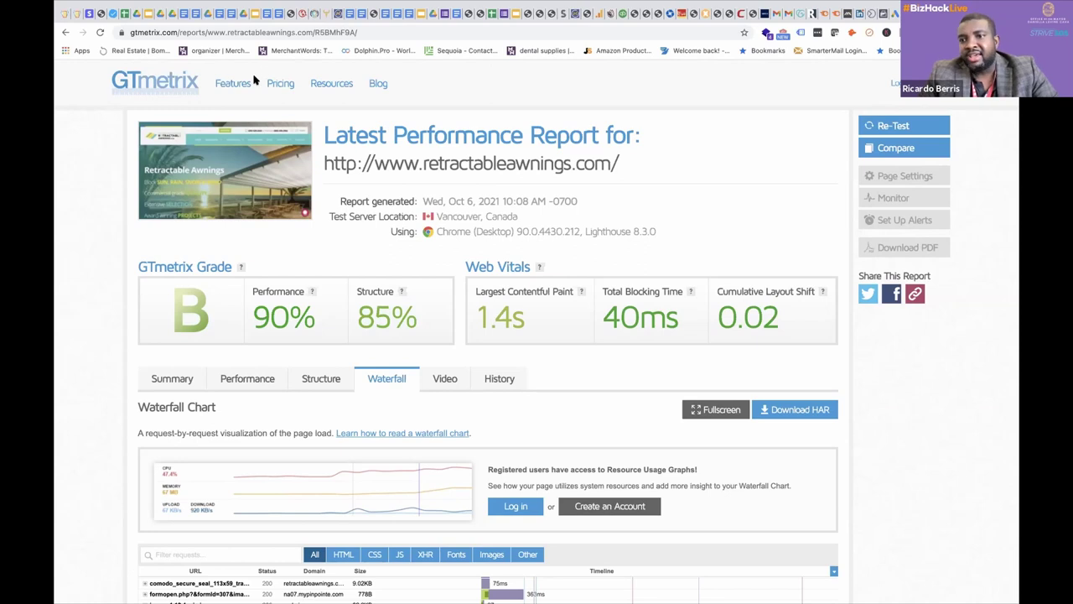
left_click(912, 149)
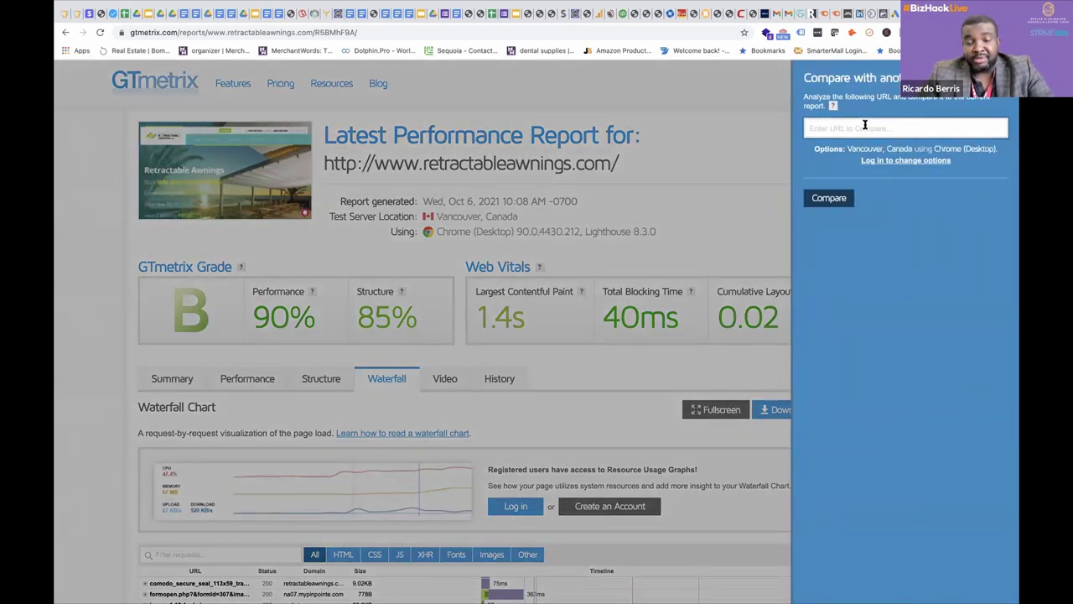
type("RusticCountrySoaps.com")
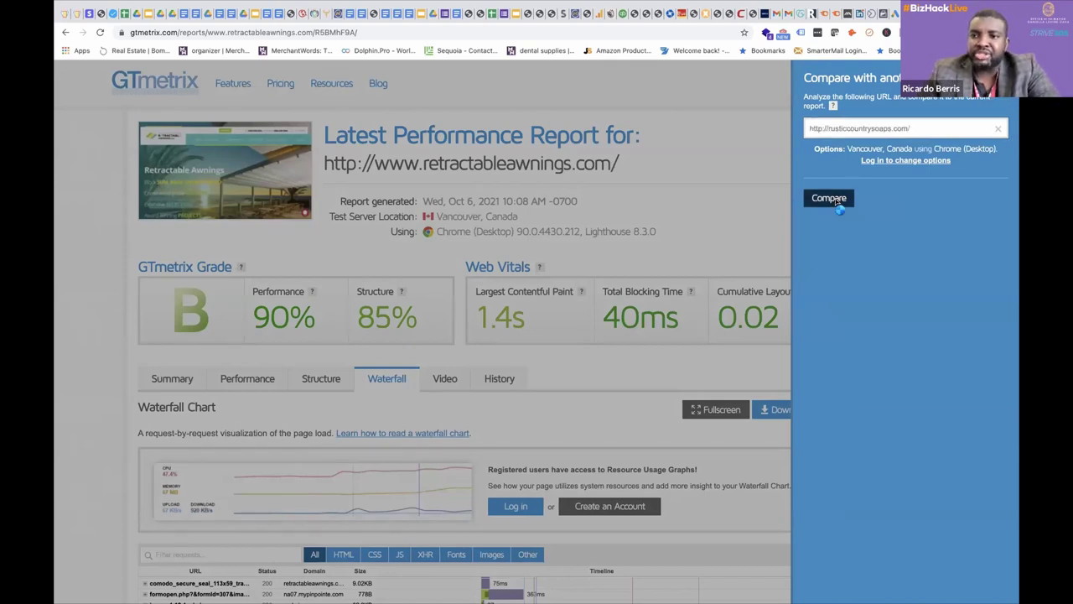
left_click(835, 201)
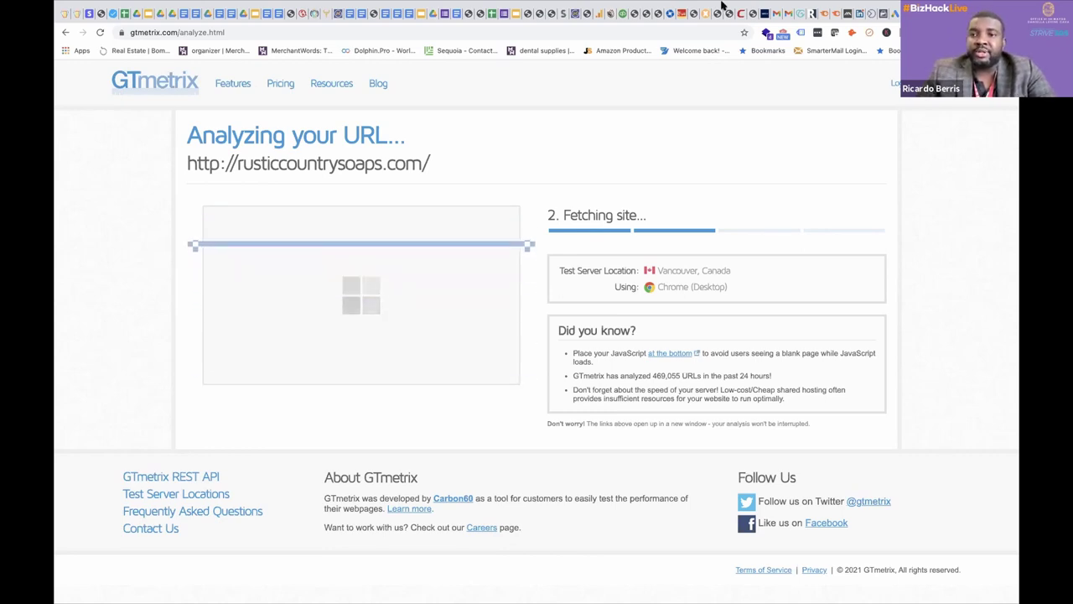
mouse_move(851, 24)
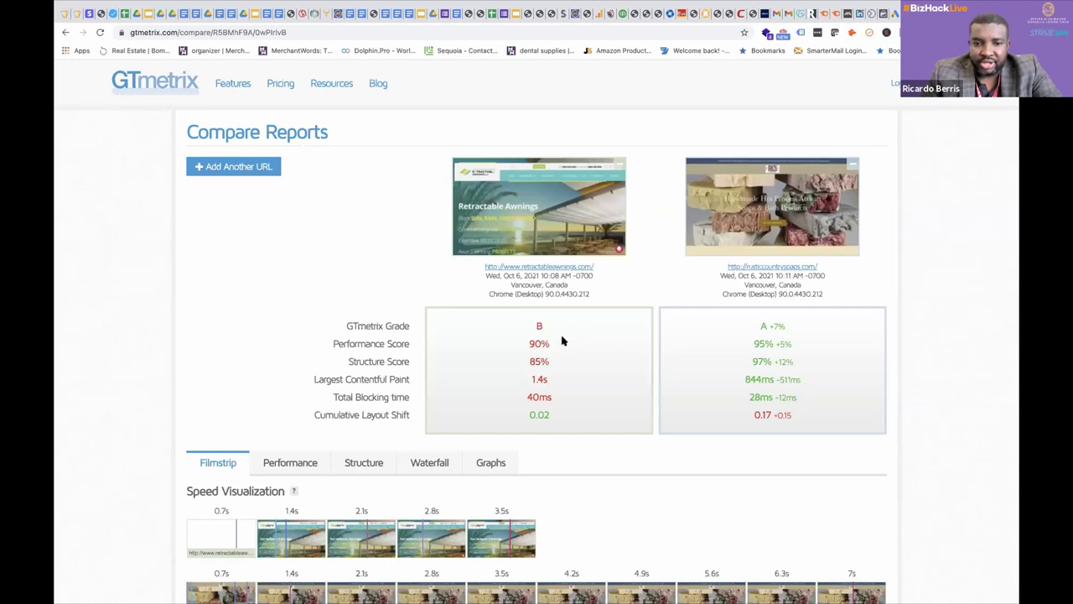
Review the two sites' grades, scores and web vitals side by side, along with their speed visualization filmstrips.
scroll(565, 345, "down", 1)
scroll(565, 345, "down", 1)
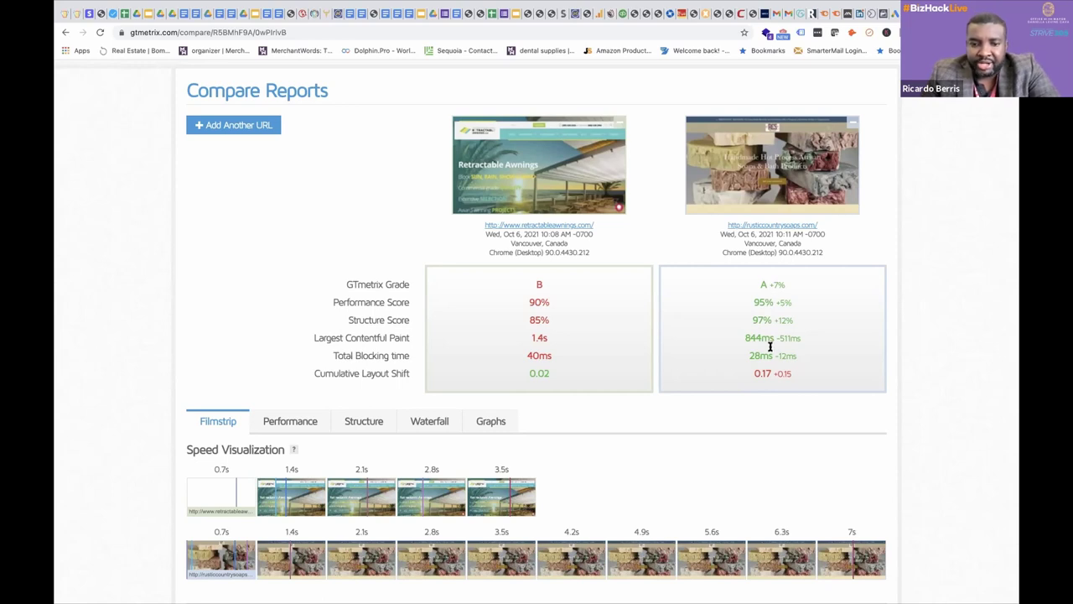
scroll(769, 335, "down", 3)
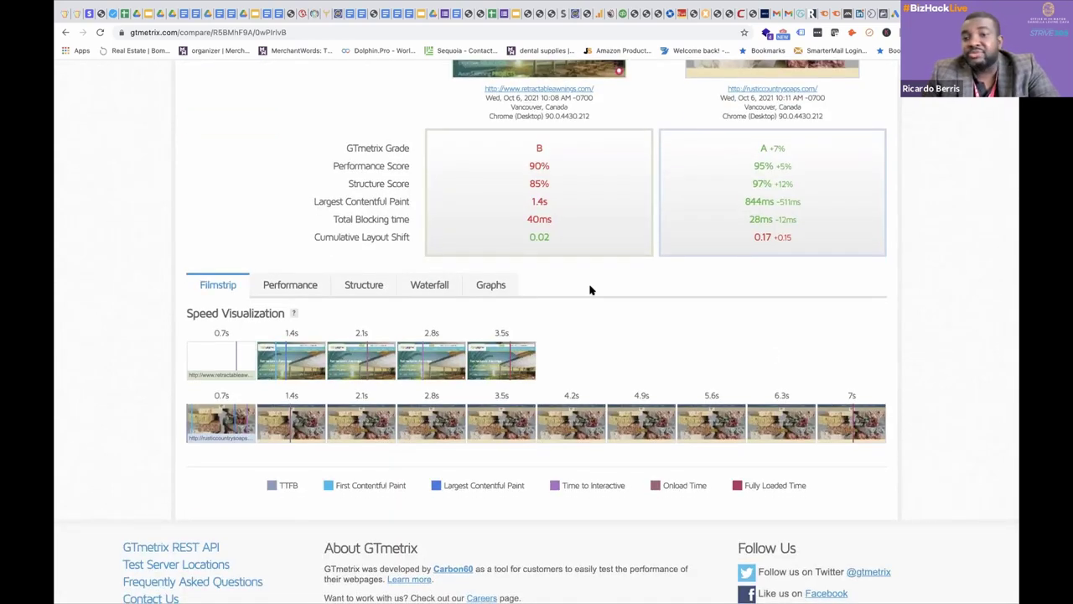
scroll(589, 290, "up", 4)
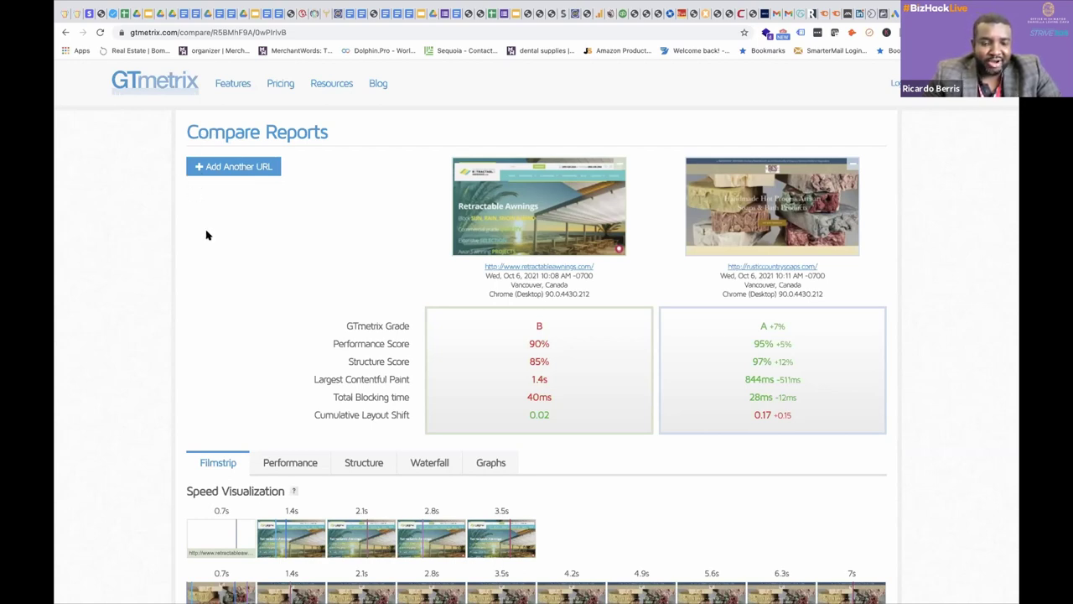
Go to HubSpot's Website Grader at website.grader.com.
left_click(187, 32)
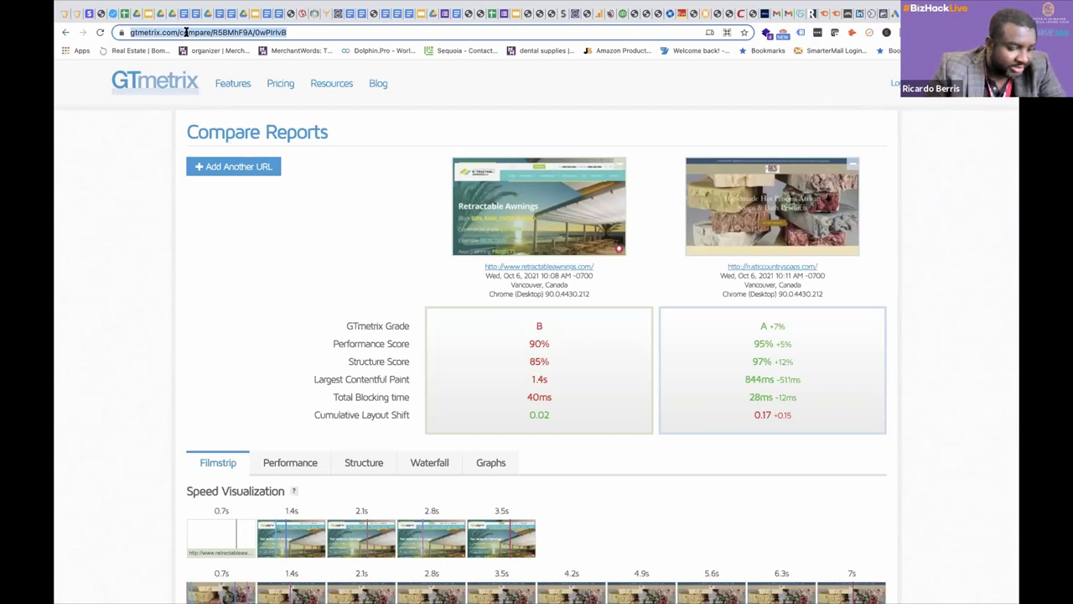
type("website")
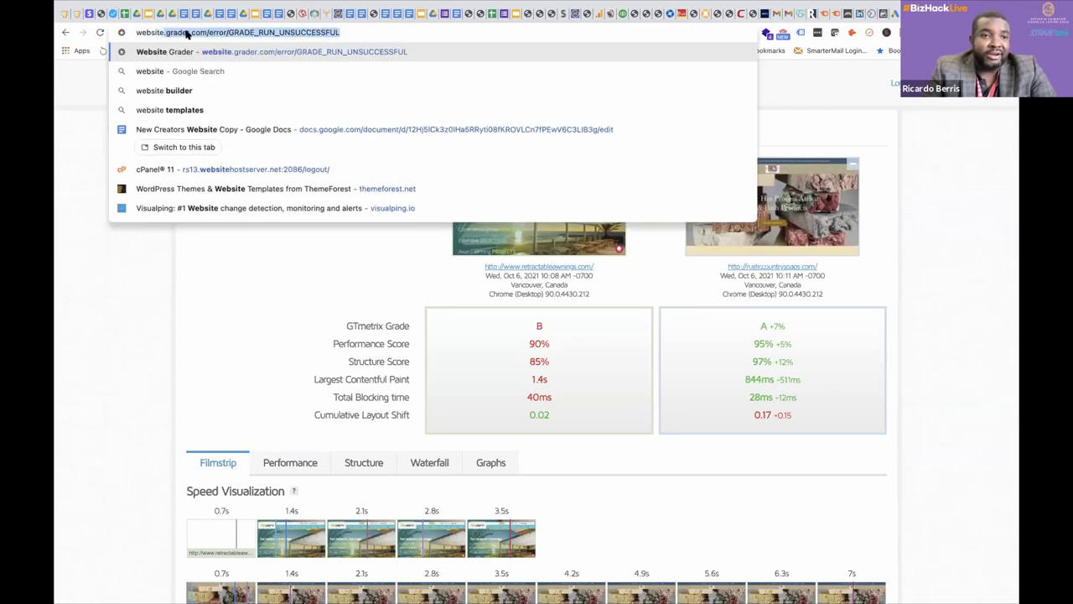
type(".grader")
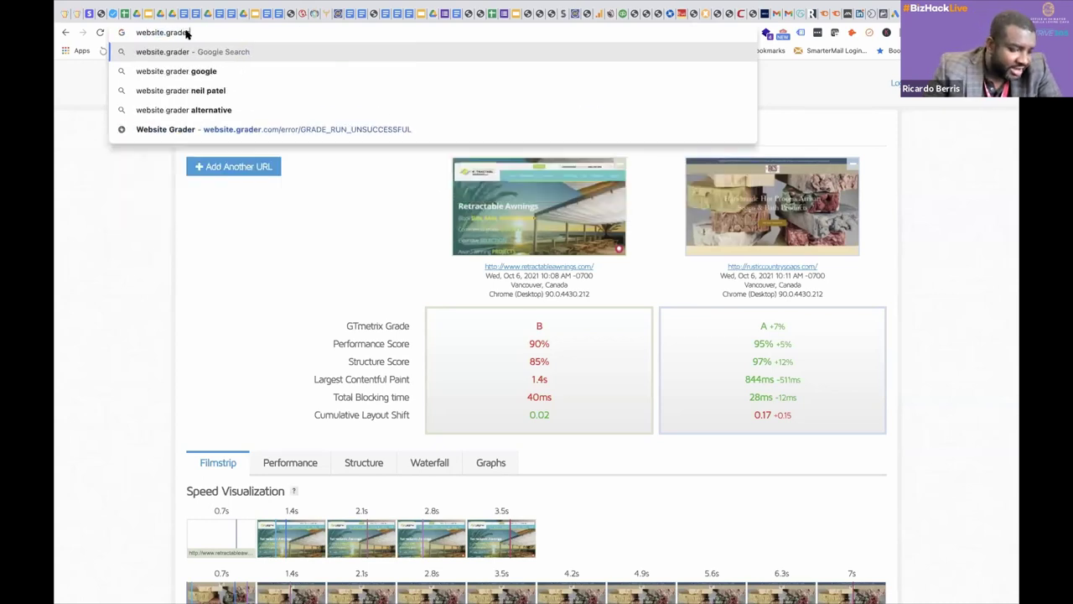
type(".com")
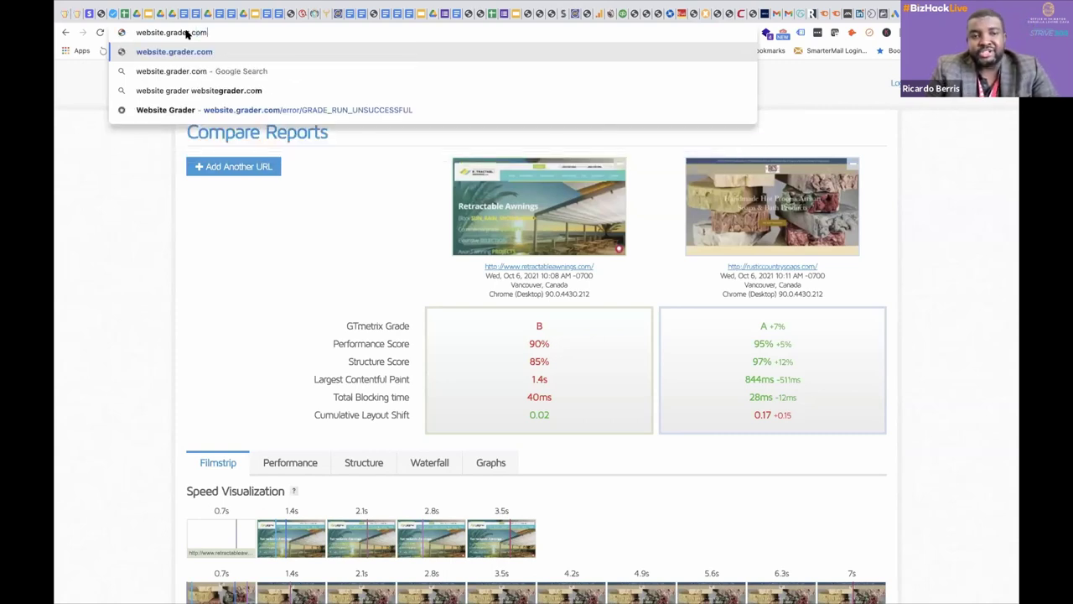
key("Return")
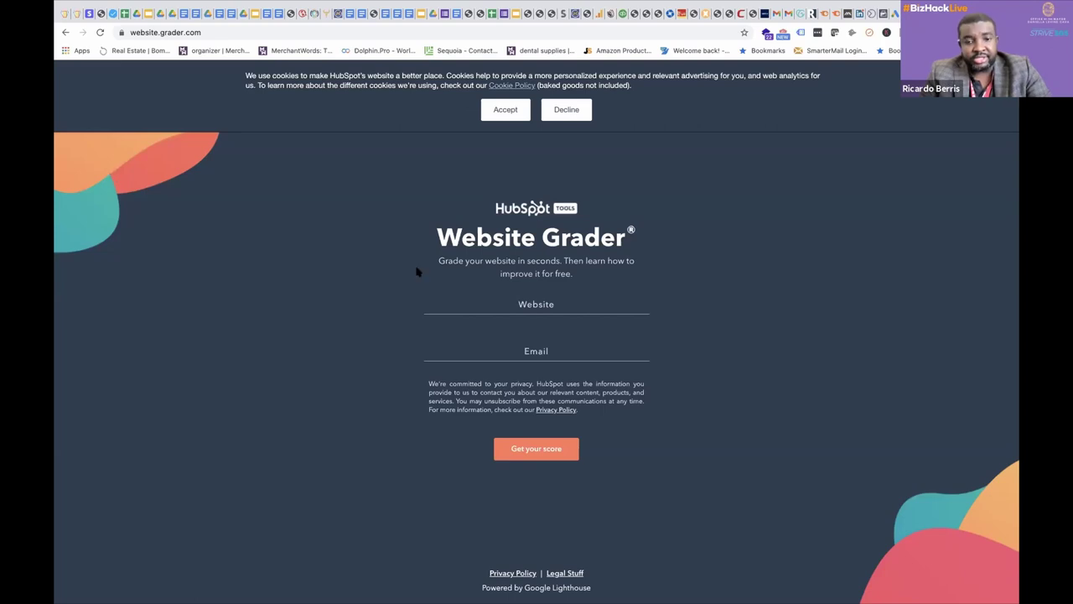
Request a score for five-oceans.com, entering the contact e-mail, and accept the site's cookies.
mouse_move(827, 18)
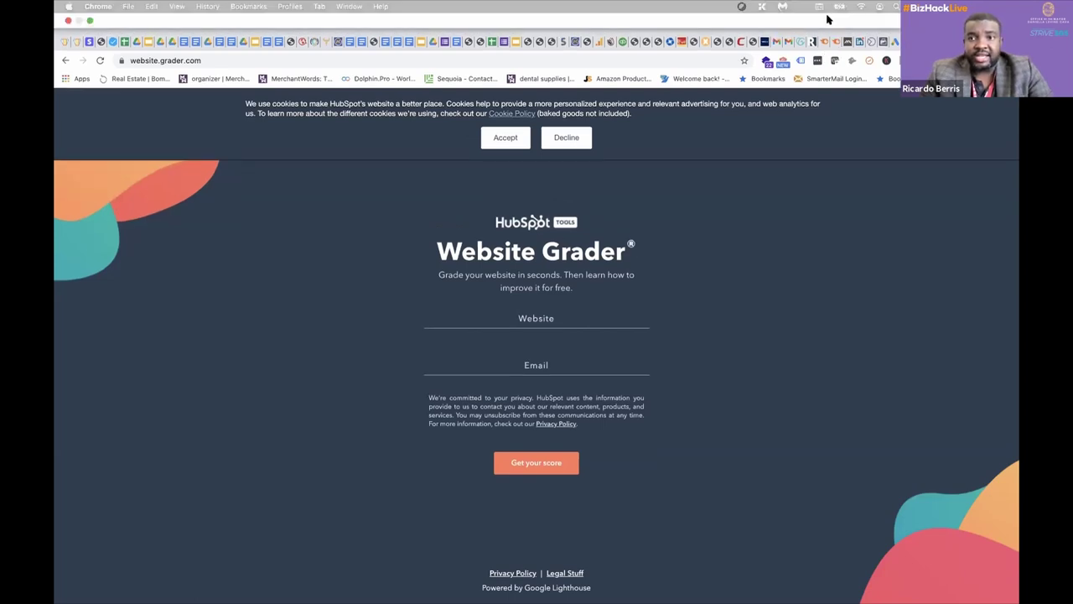
left_click(519, 304)
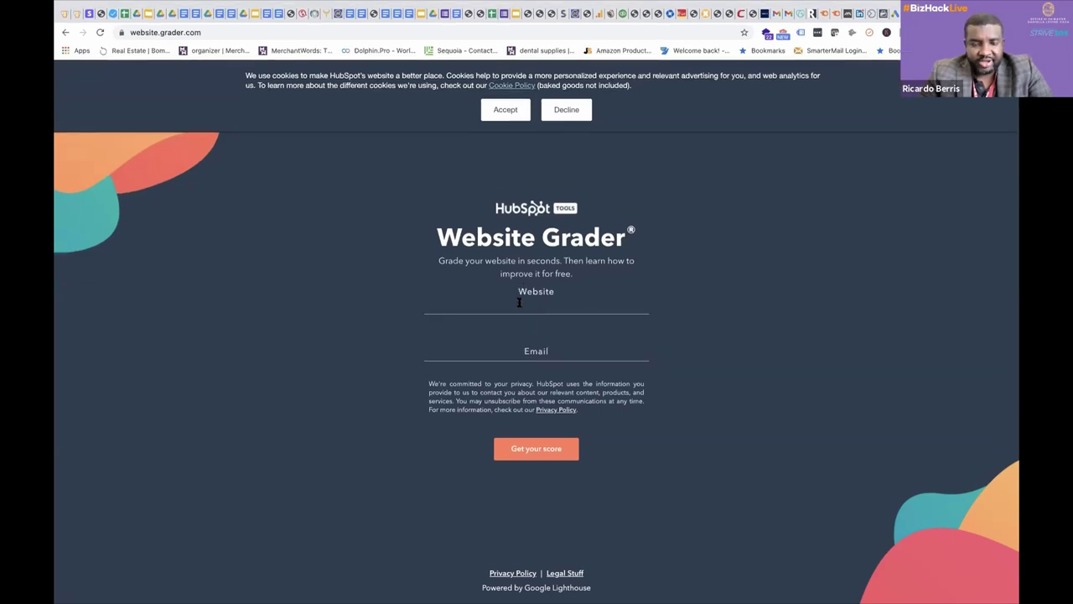
type("five-oceans.com")
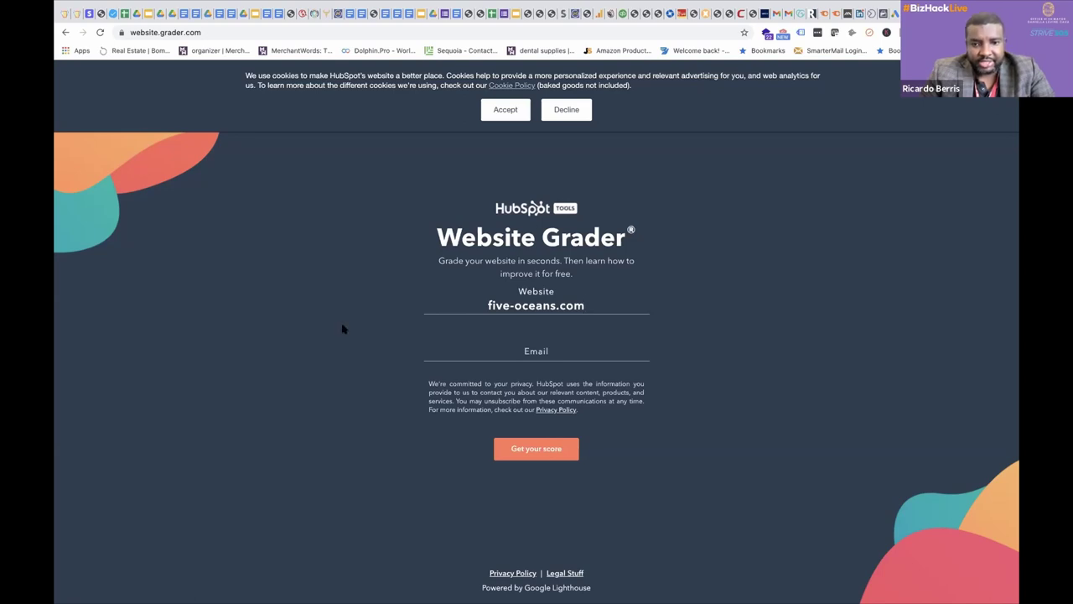
left_click(524, 353)
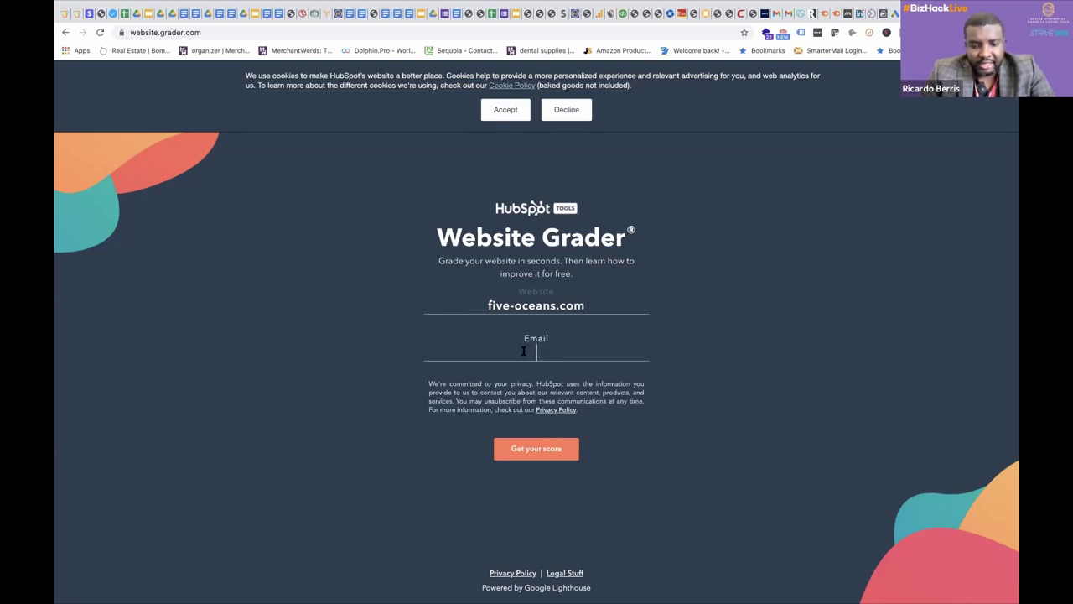
key("super+v")
left_click(541, 458)
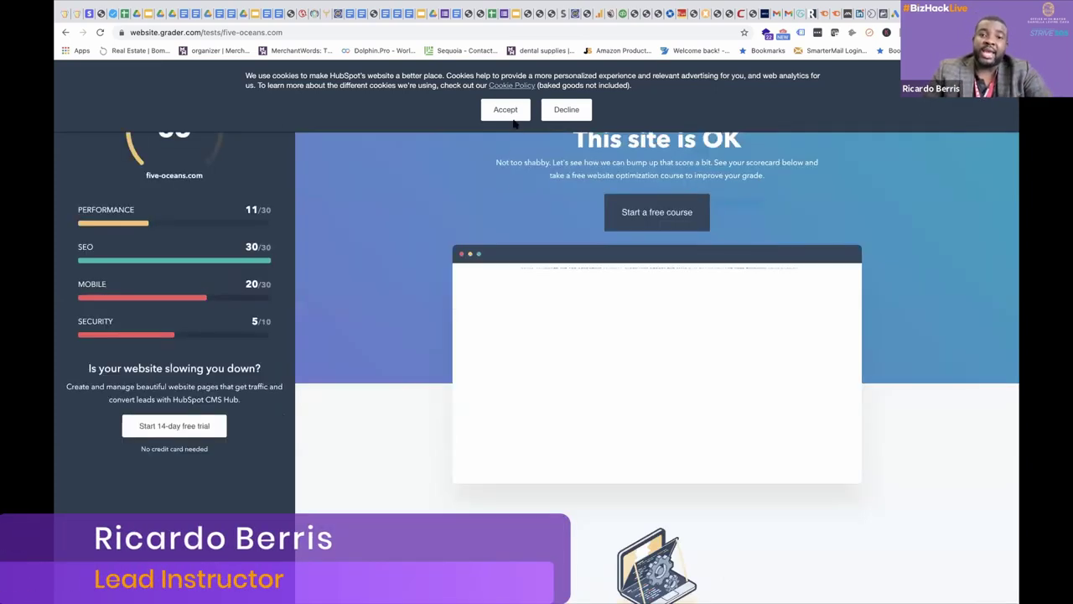
left_click(506, 109)
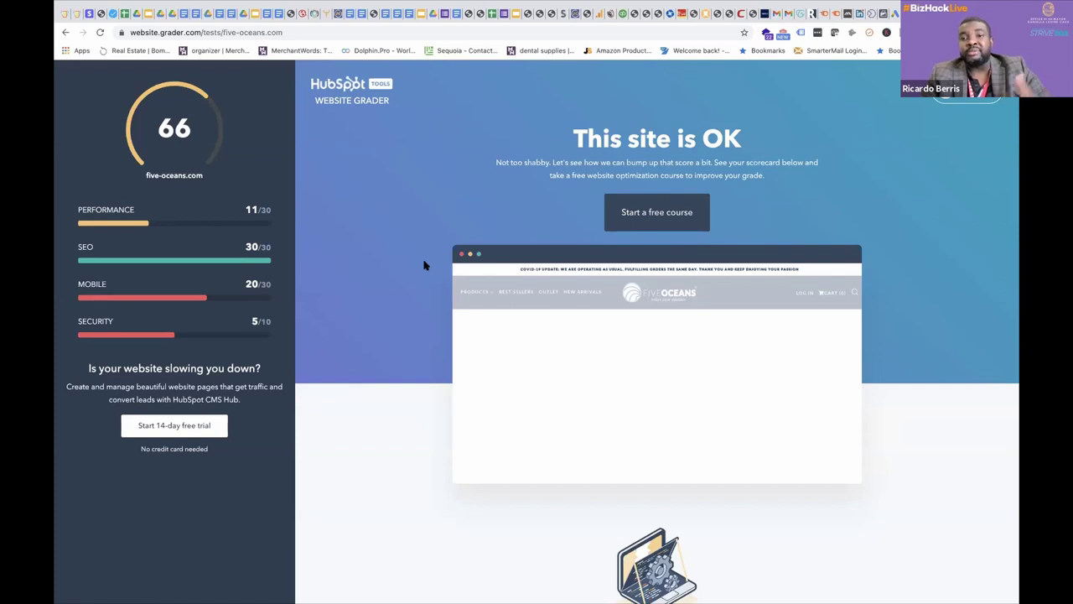
Examine the five-oceans.com score overview and the Performance section's cards, from page size, requests and speed to minified JavaScript and CSS.
scroll(424, 265, "down", 3)
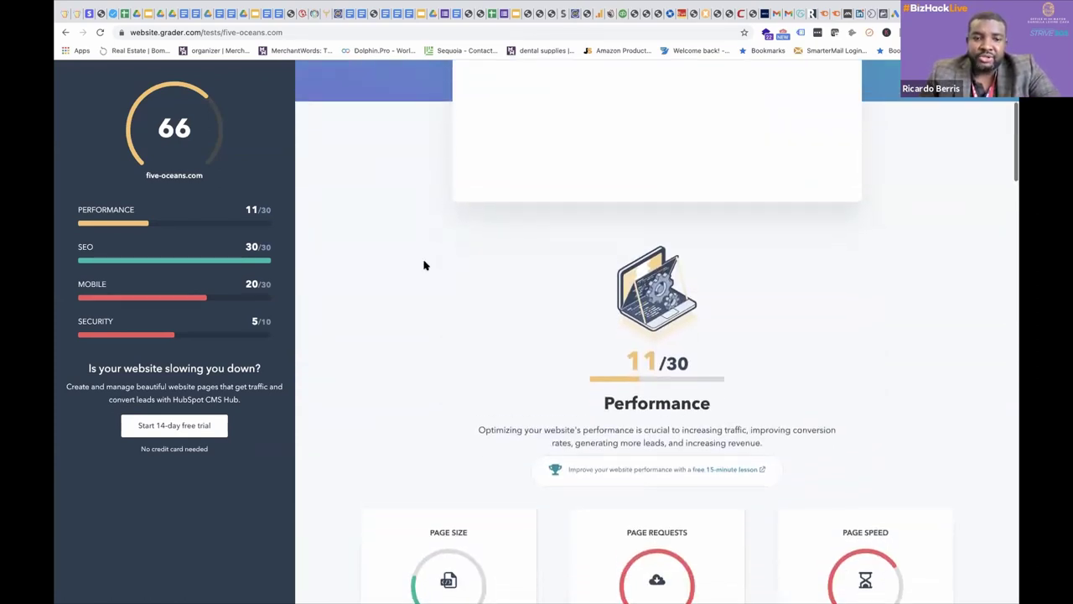
scroll(423, 265, "up", 3)
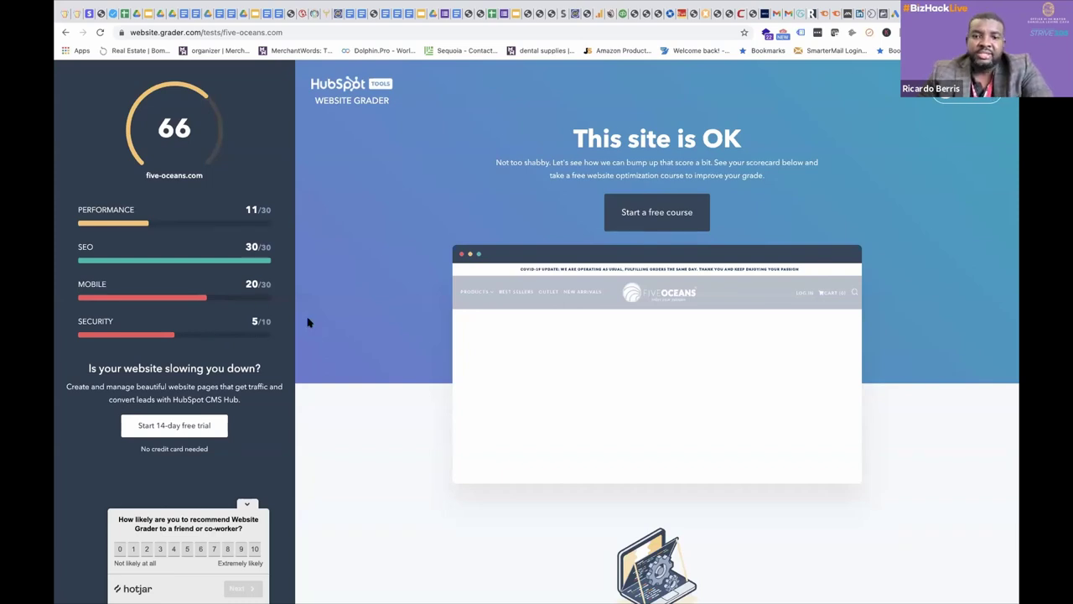
scroll(426, 428, "down", 5)
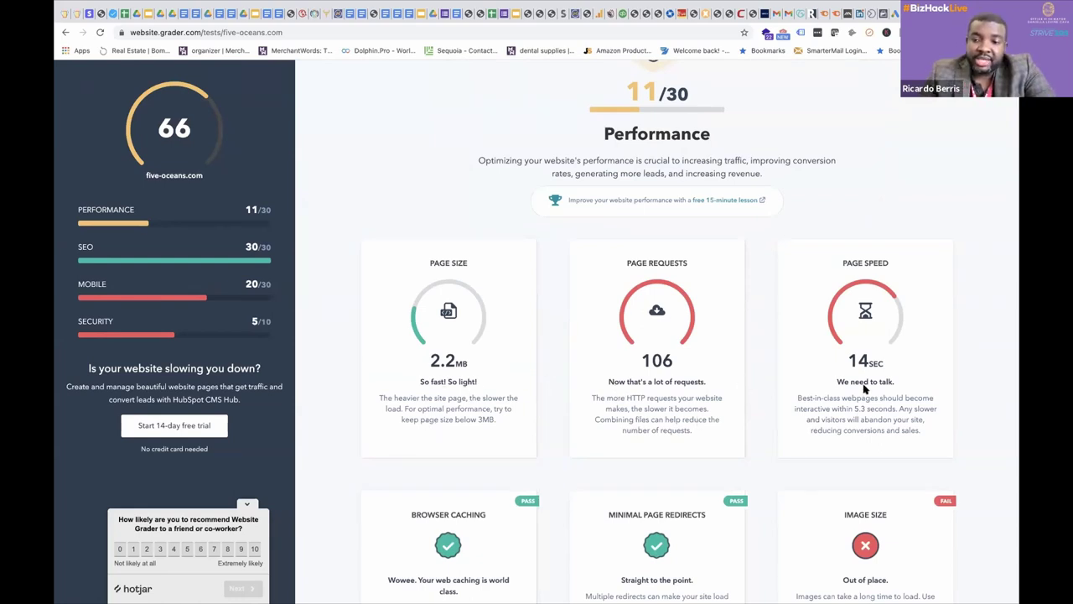
scroll(693, 369, "down", 1)
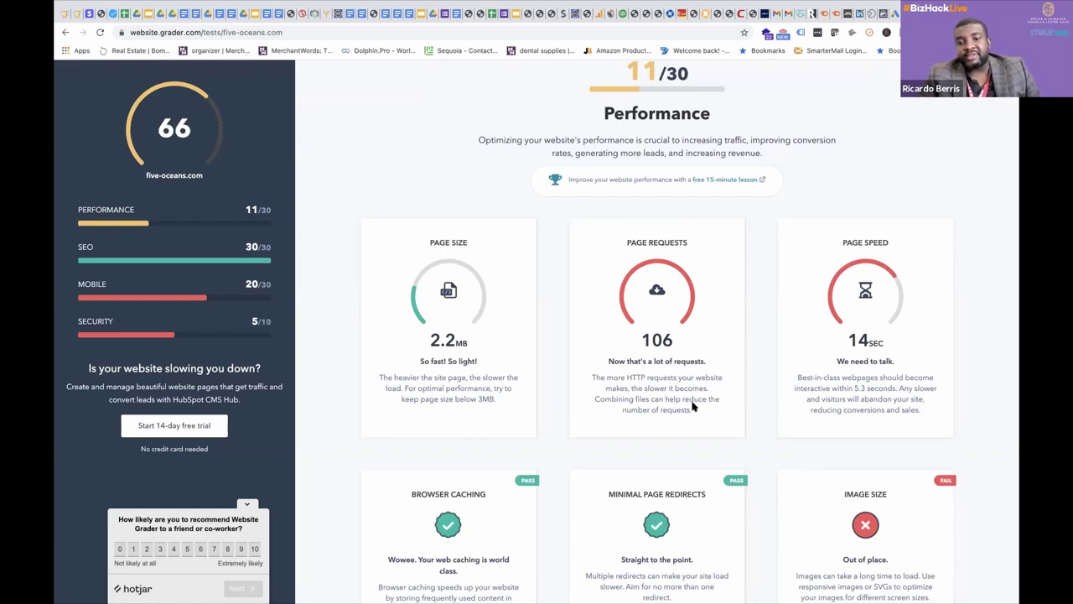
scroll(692, 407, "down", 1)
scroll(692, 407, "down", 2)
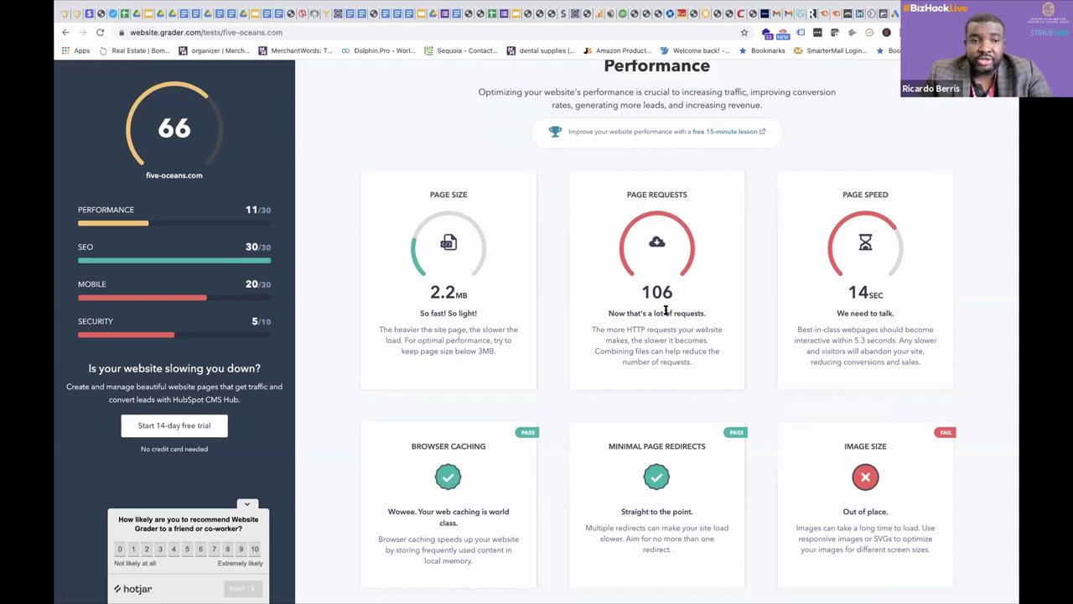
scroll(668, 313, "down", 3)
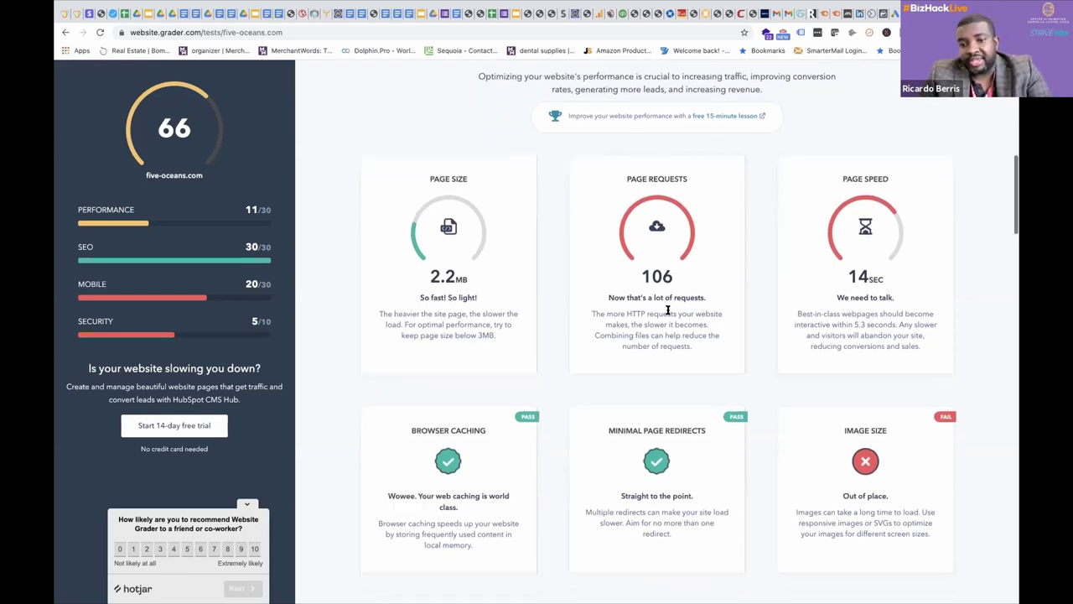
scroll(668, 313, "up", 2)
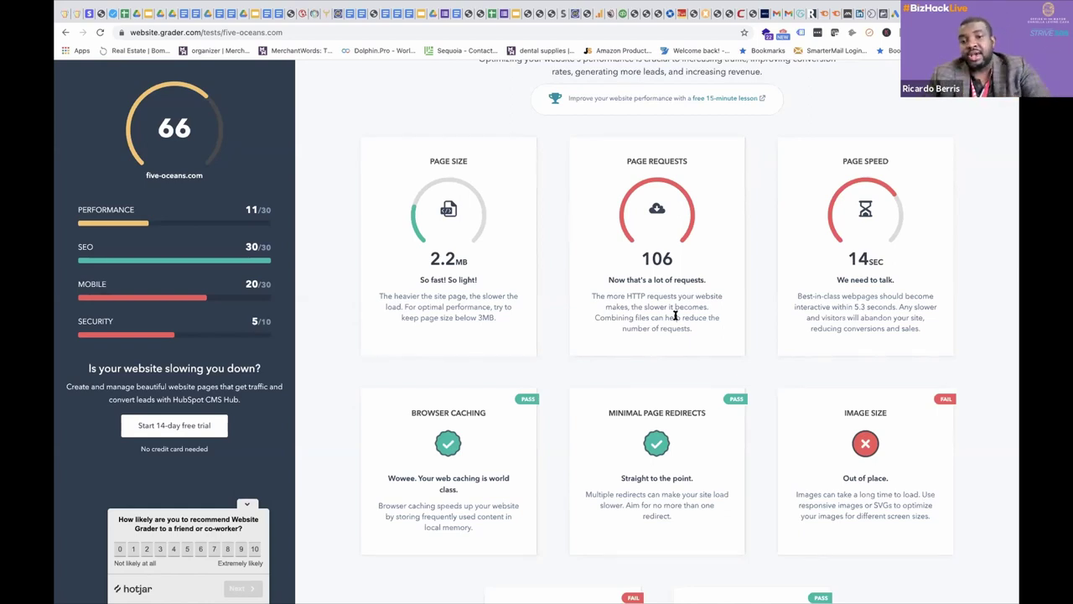
scroll(675, 315, "down", 2)
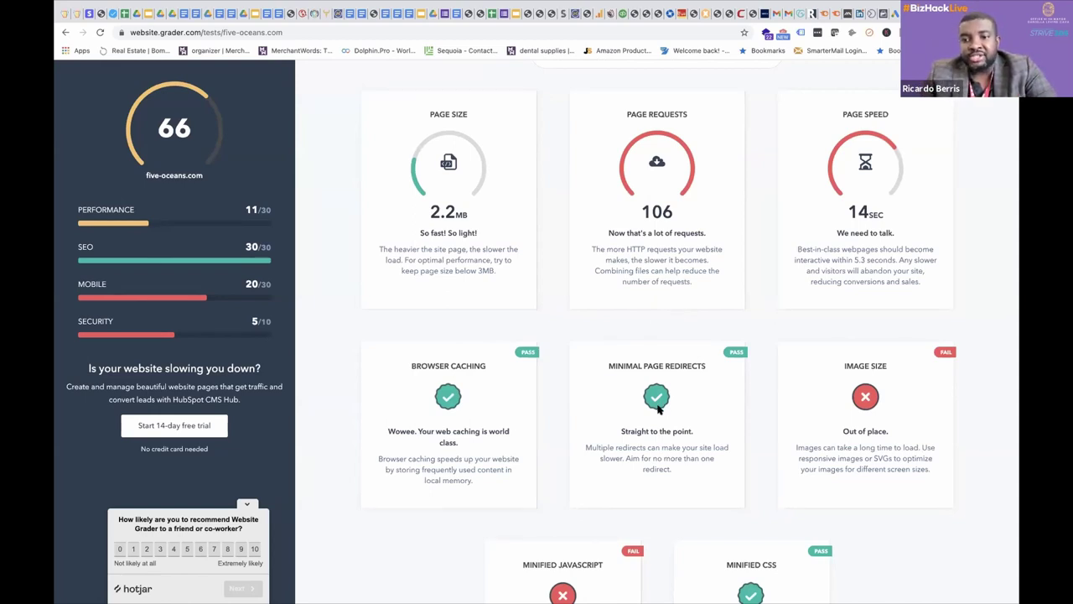
scroll(658, 409, "down", 2)
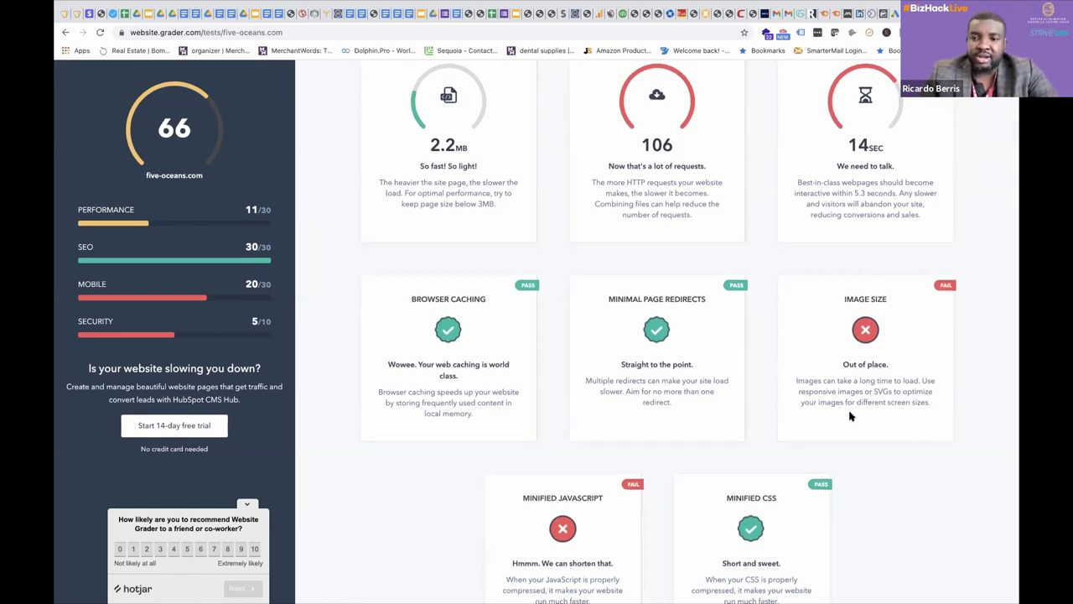
scroll(849, 416, "down", 2)
scroll(858, 276, "down", 3)
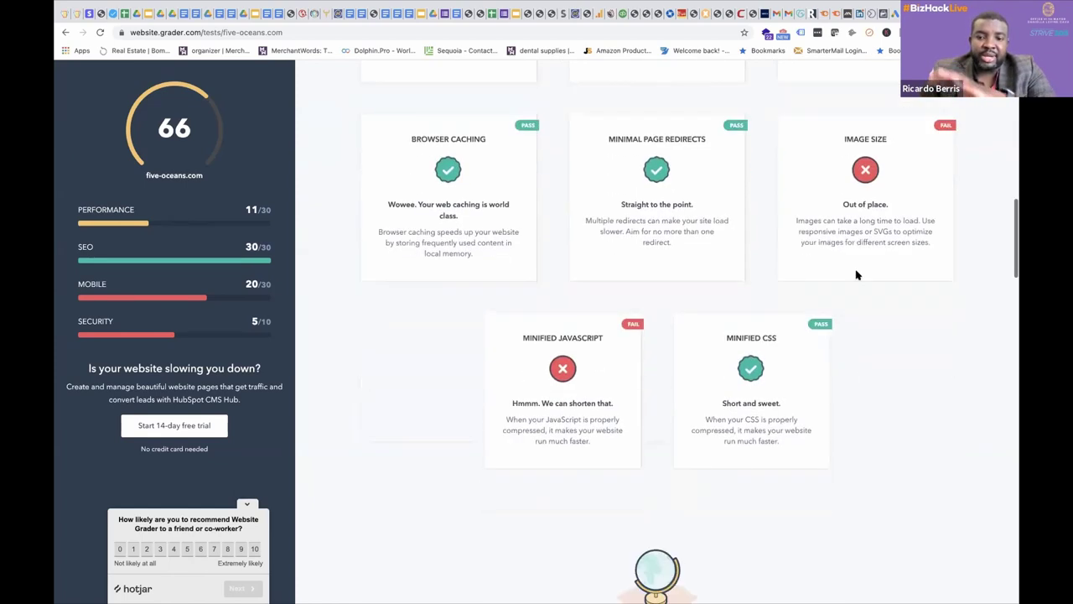
Examine the SEO section of the five-oceans.com report, including indexing permission, meta description, content plugins and descriptive link text.
scroll(585, 357, "down", 3)
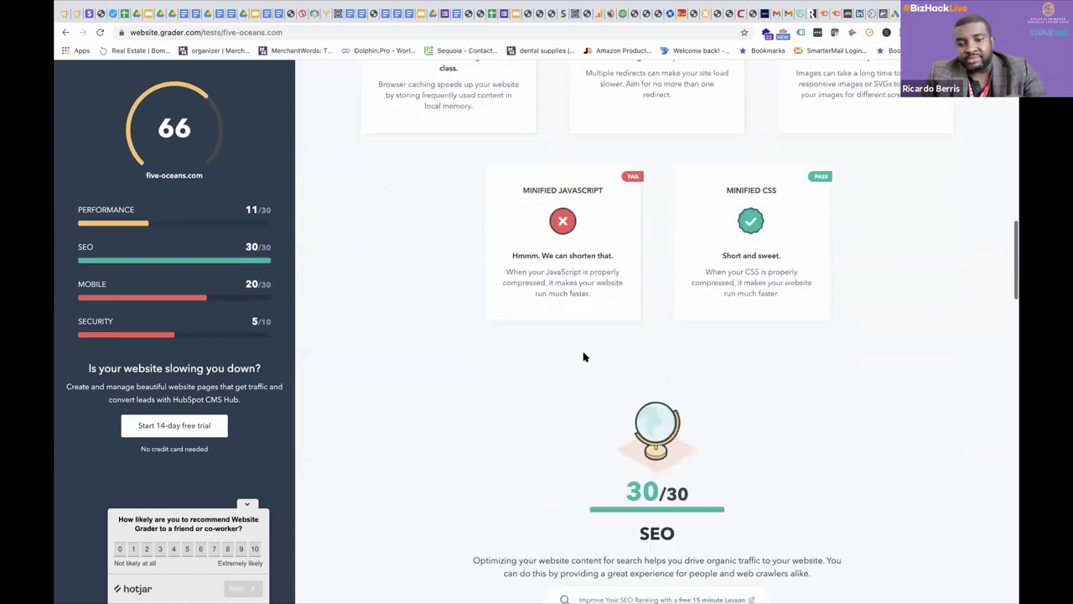
scroll(585, 357, "down", 7)
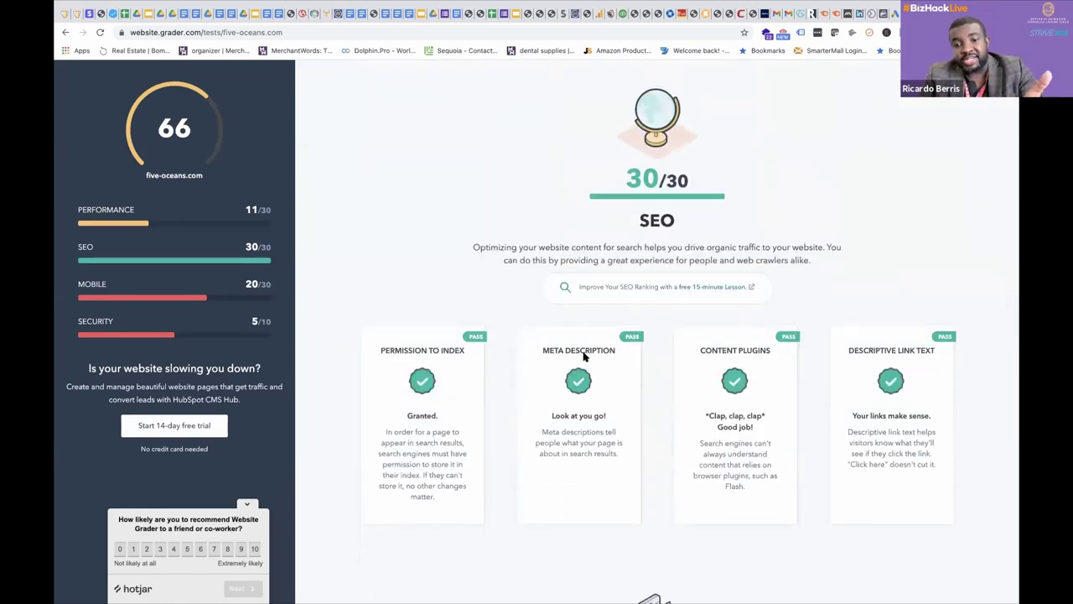
scroll(585, 357, "down", 1)
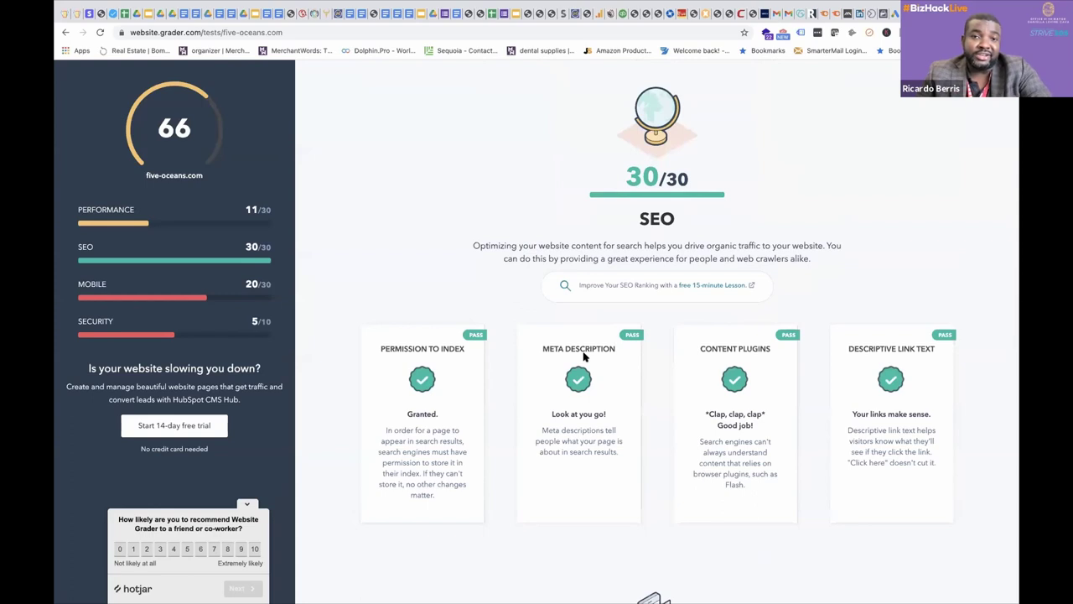
scroll(585, 357, "down", 1)
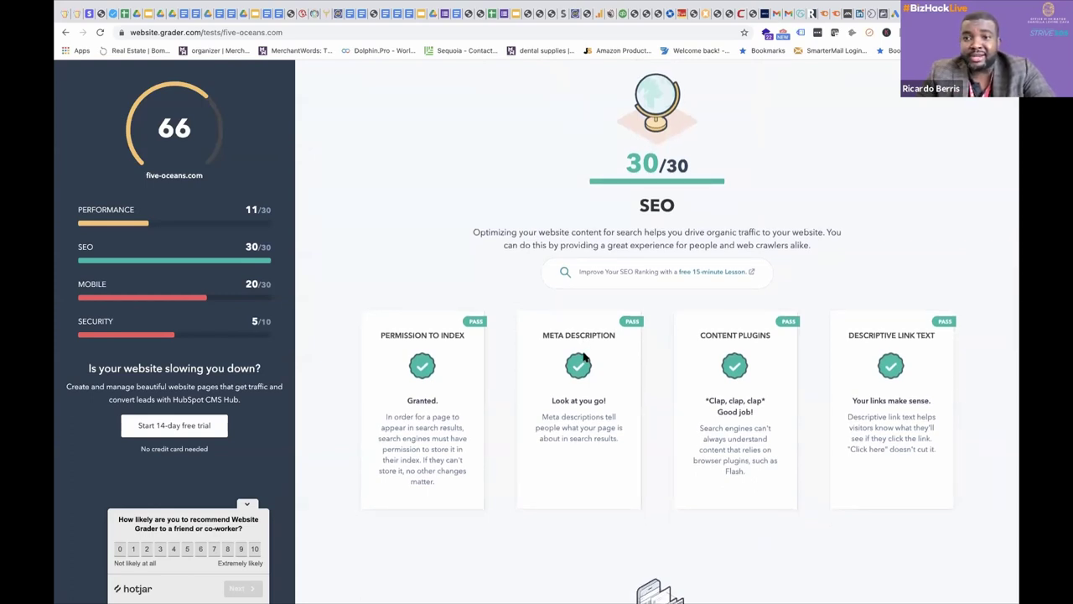
scroll(585, 358, "down", 1)
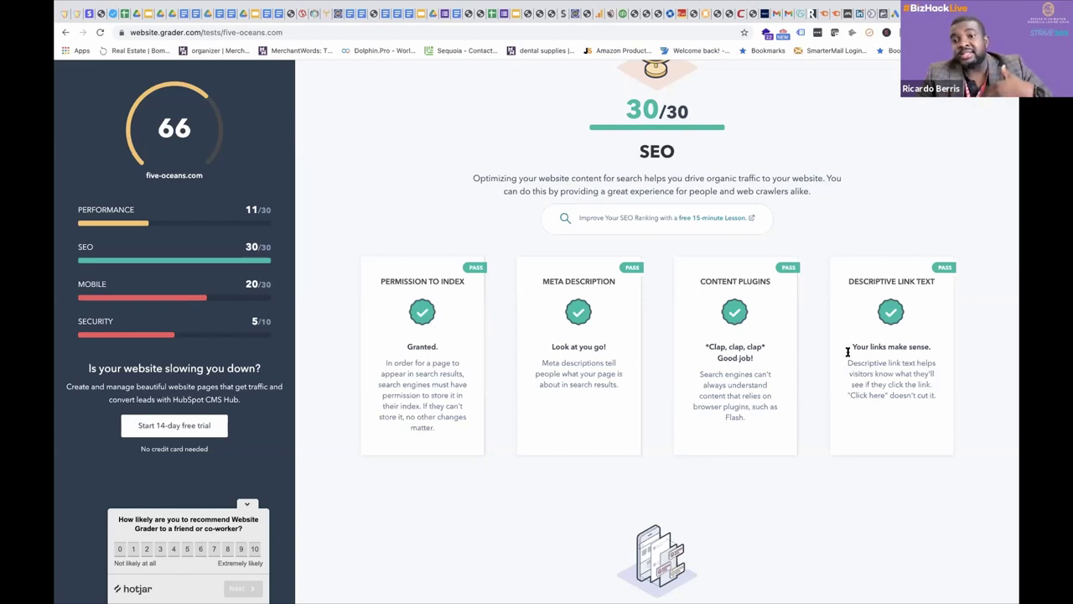
scroll(848, 352, "down", 4)
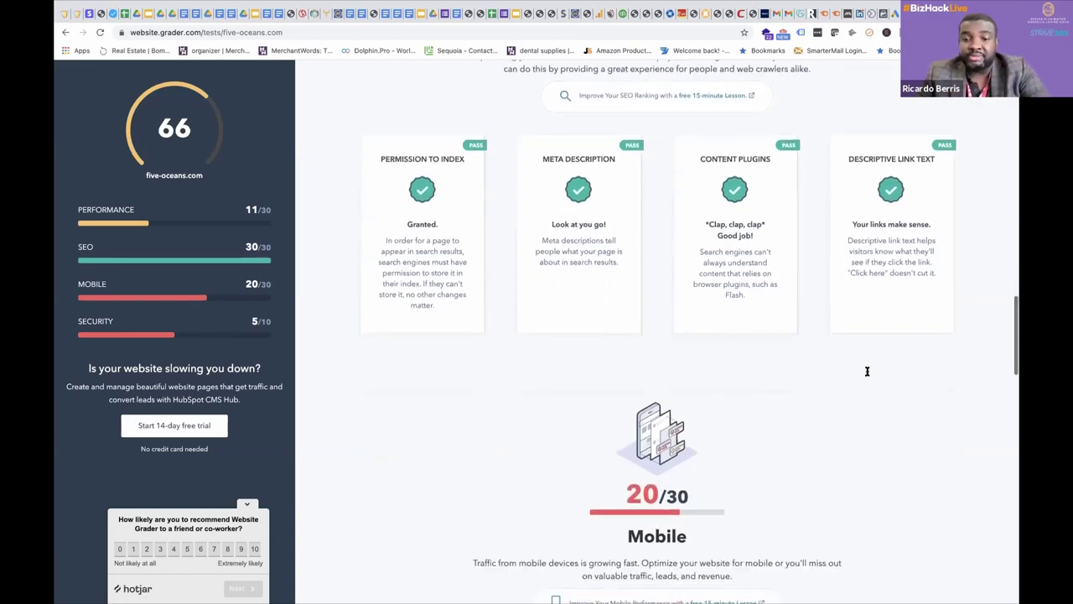
scroll(868, 374, "down", 4)
scroll(868, 374, "up", 8)
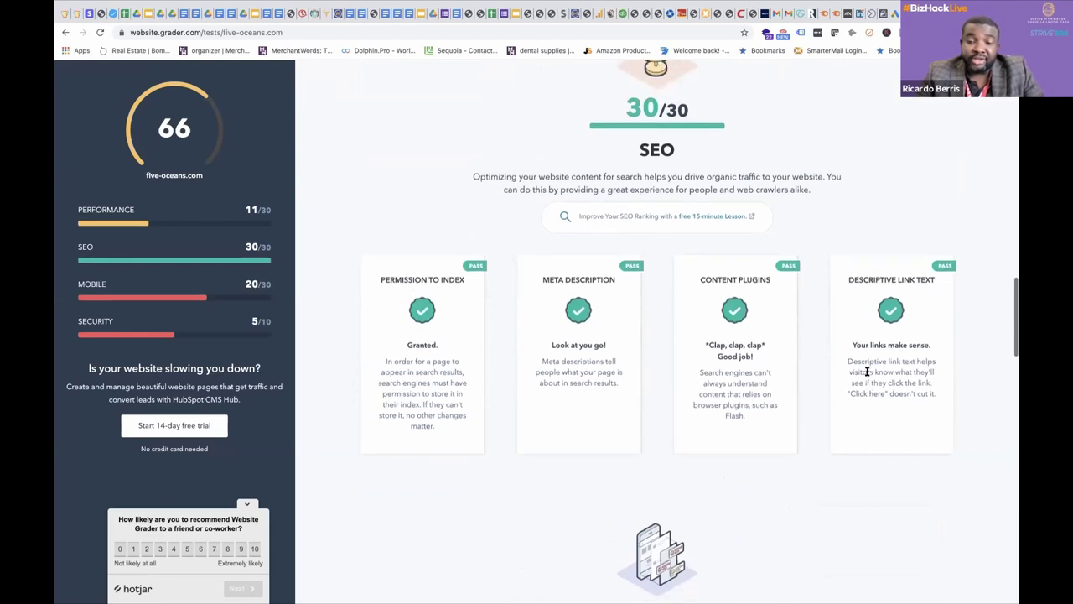
scroll(868, 374, "down", 8)
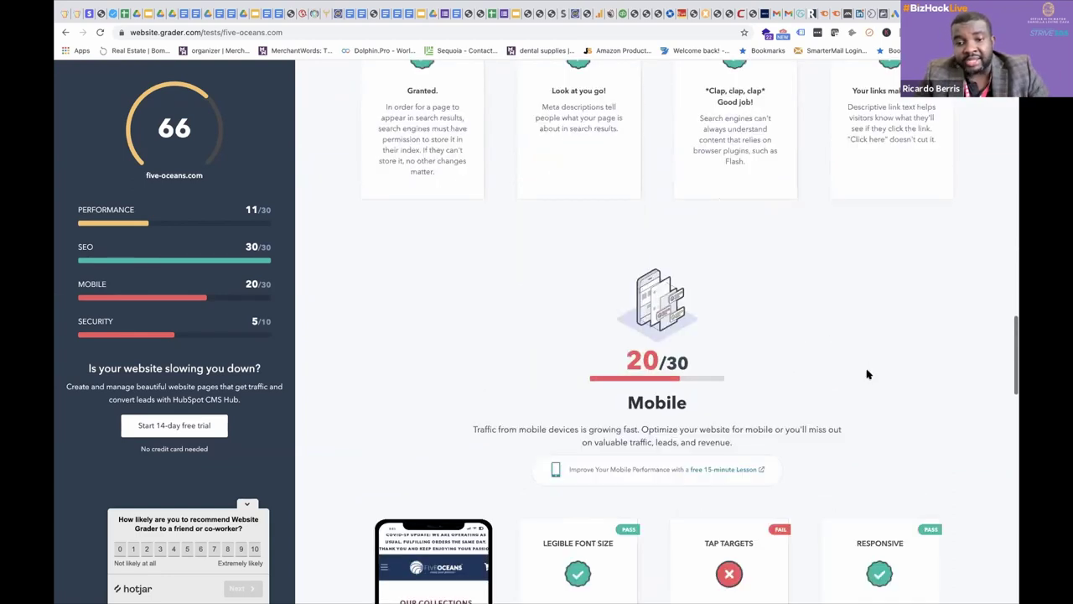
Review the report's Mobile and Security sections and the recommendations under "What should I do next?".
scroll(868, 374, "down", 1)
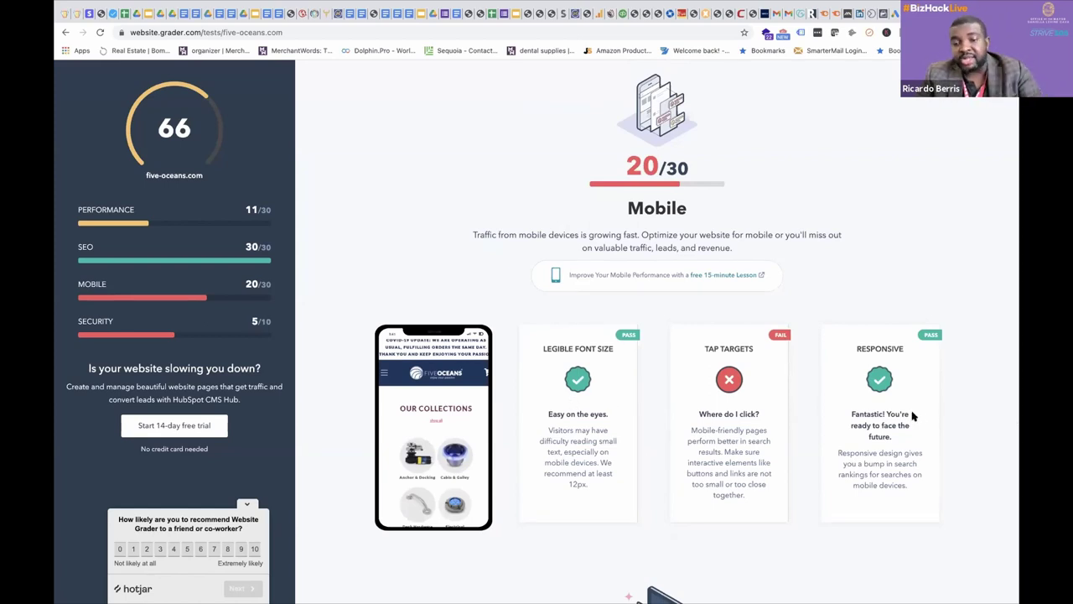
scroll(834, 413, "down", 2)
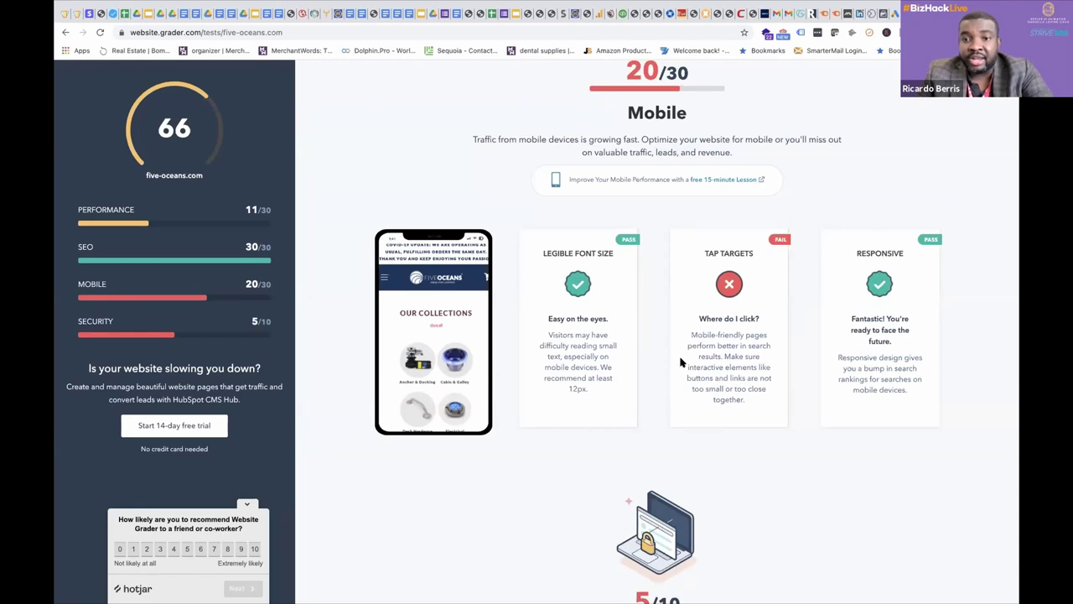
scroll(727, 392, "down", 1)
scroll(730, 395, "up", 1)
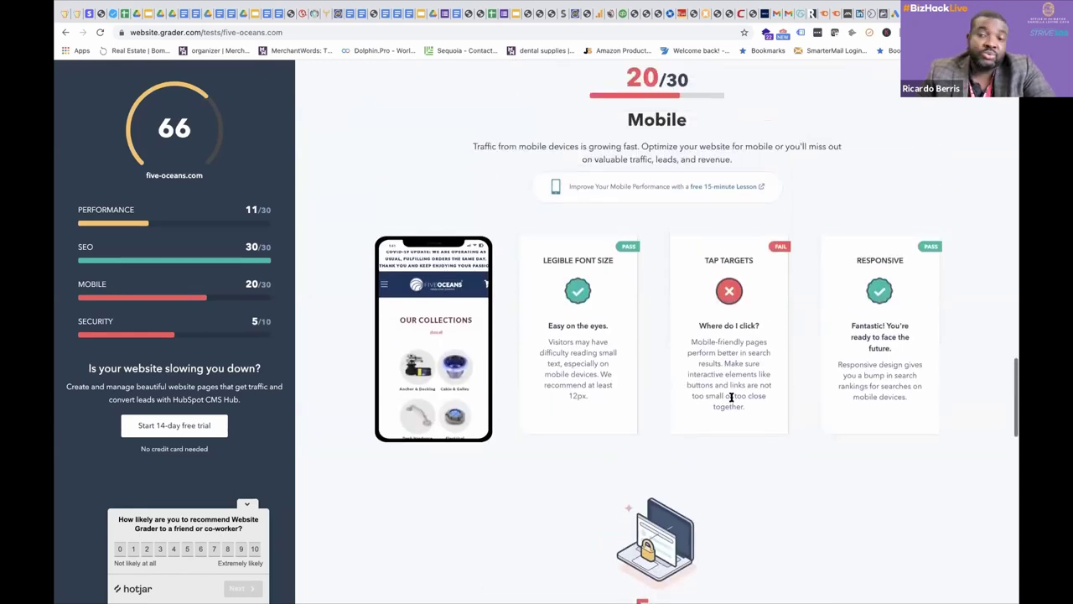
scroll(732, 399, "down", 2)
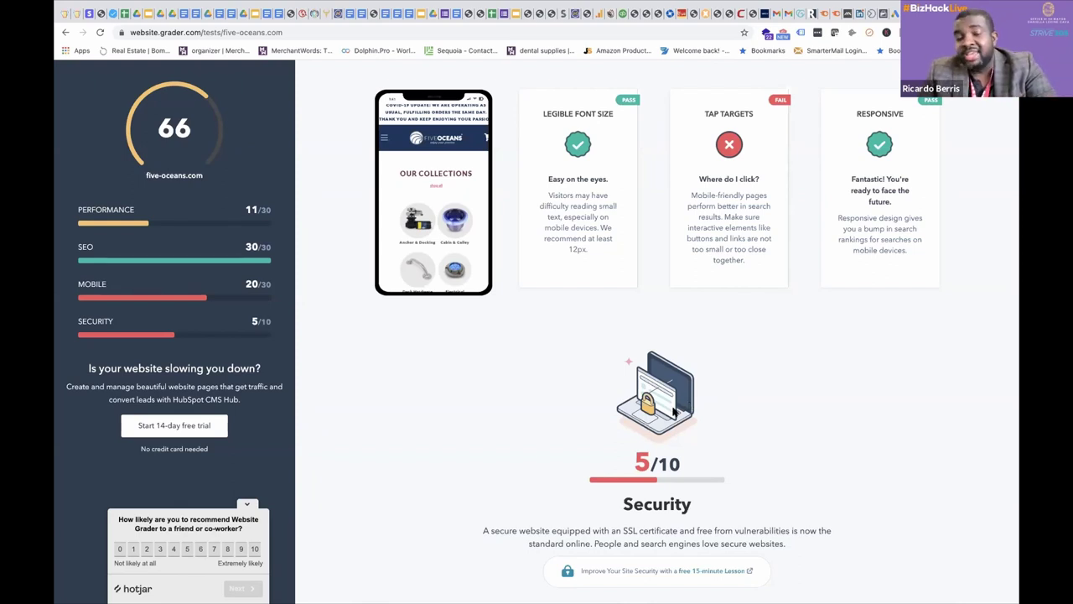
scroll(662, 413, "down", 1)
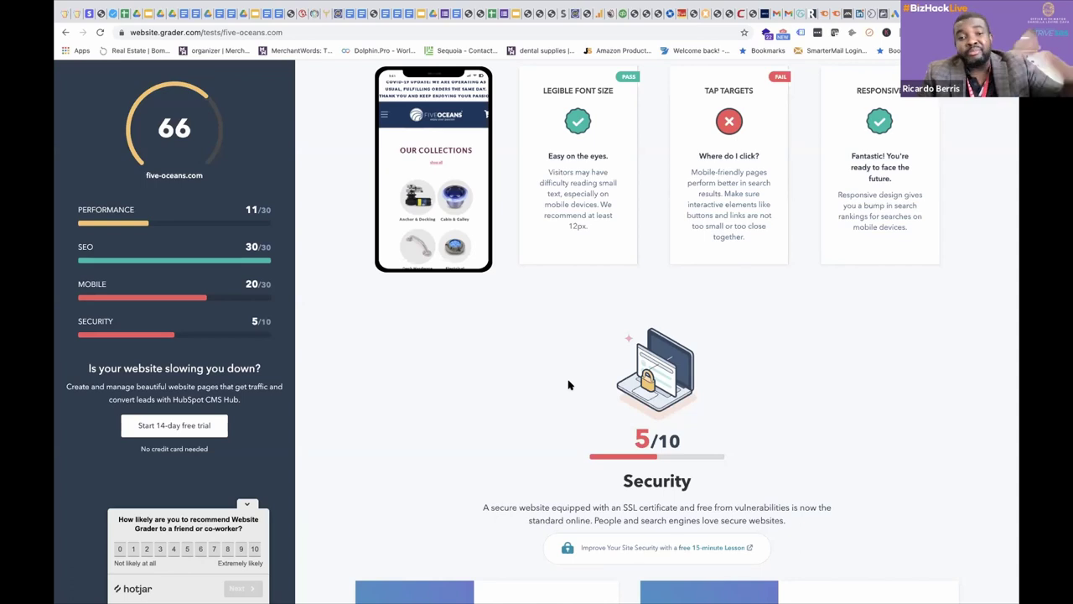
scroll(567, 384, "down", 3)
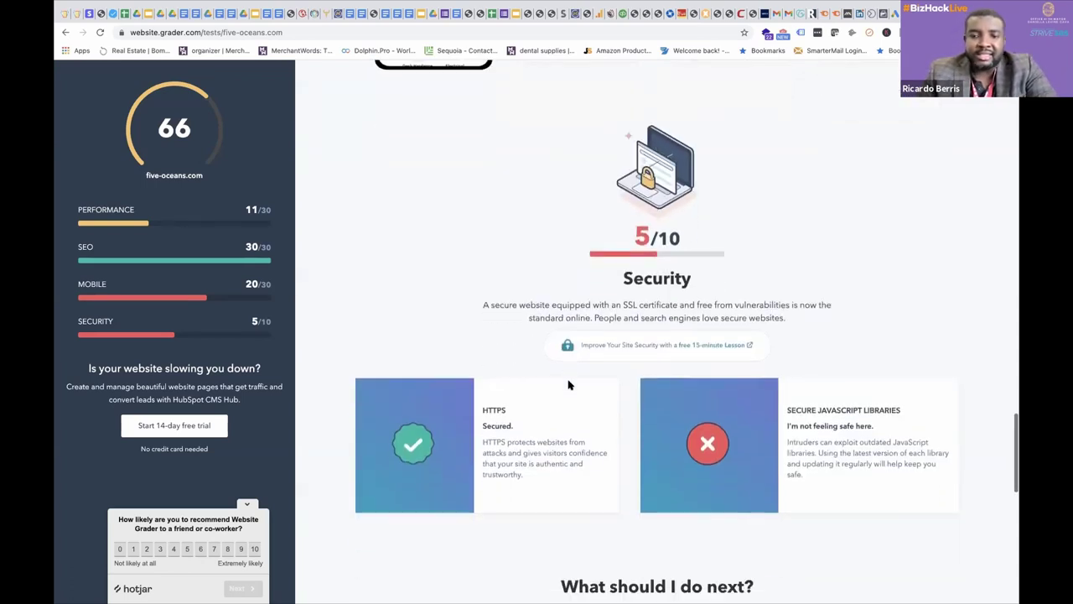
scroll(568, 381, "down", 1)
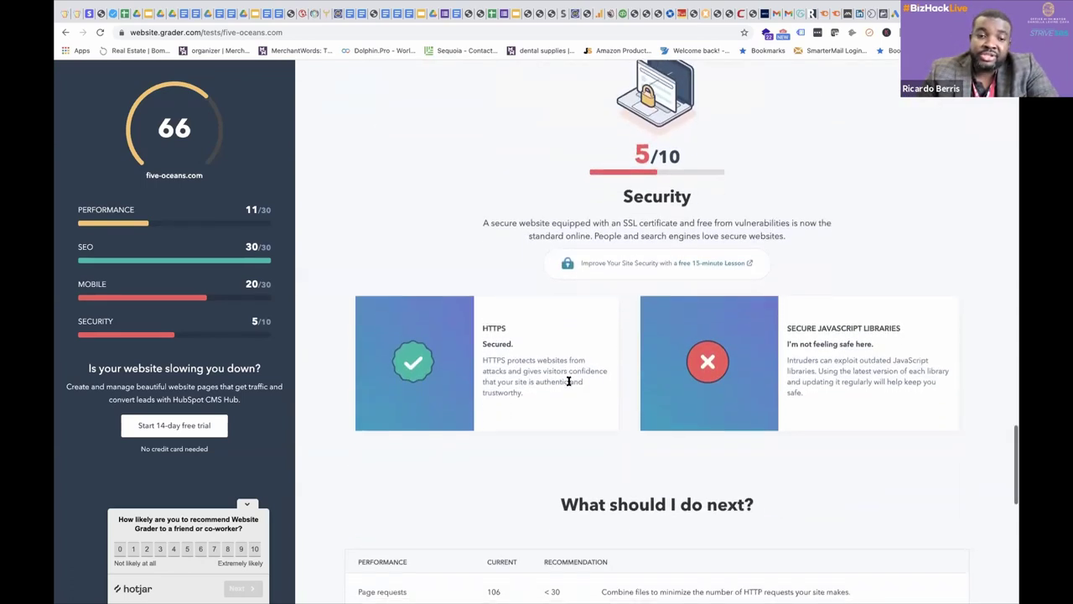
scroll(568, 381, "down", 3)
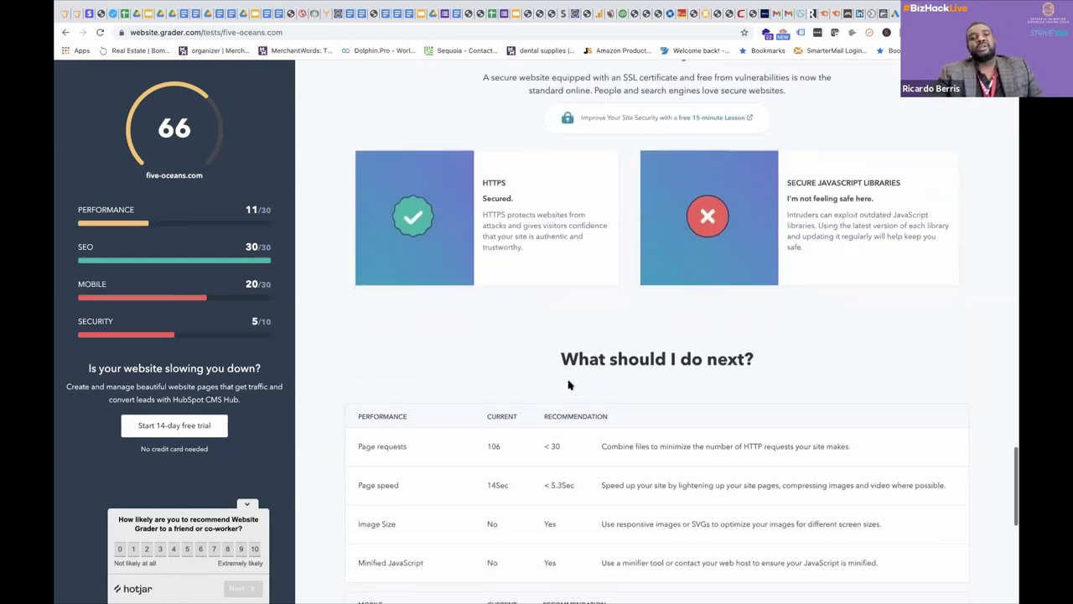
scroll(567, 384, "up", 1)
scroll(568, 384, "up", 1)
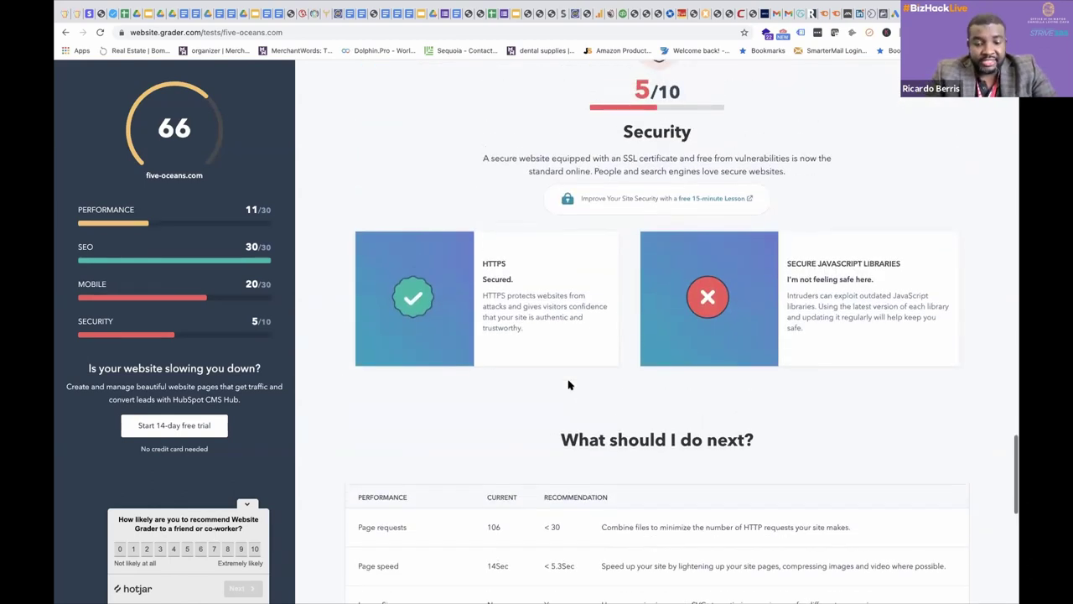
scroll(568, 384, "down", 2)
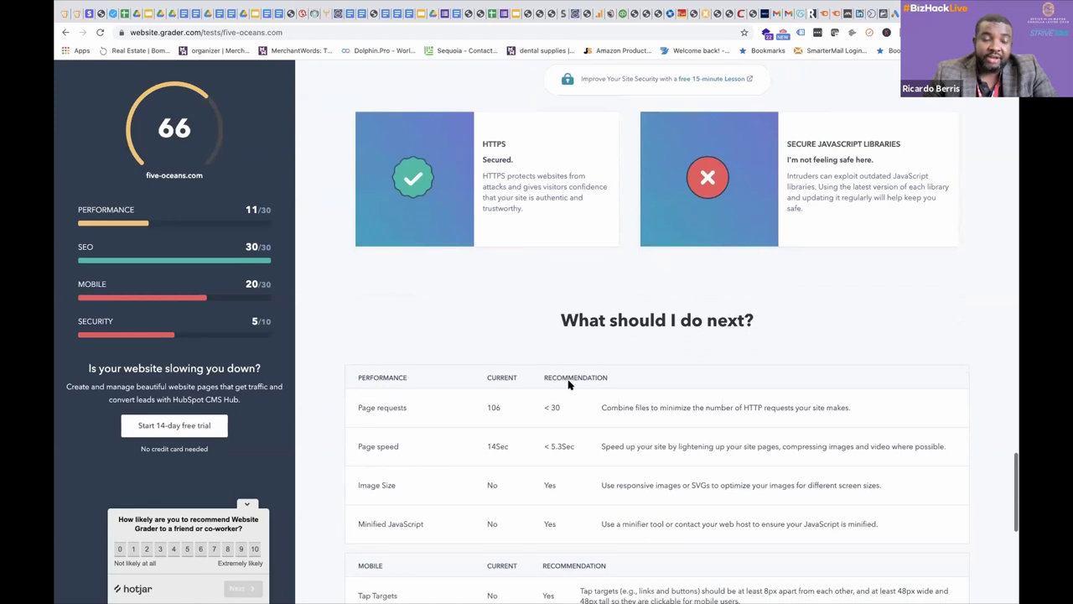
Go to thinkwithgoogle.com and open its Test My Site tool.
left_click(208, 33)
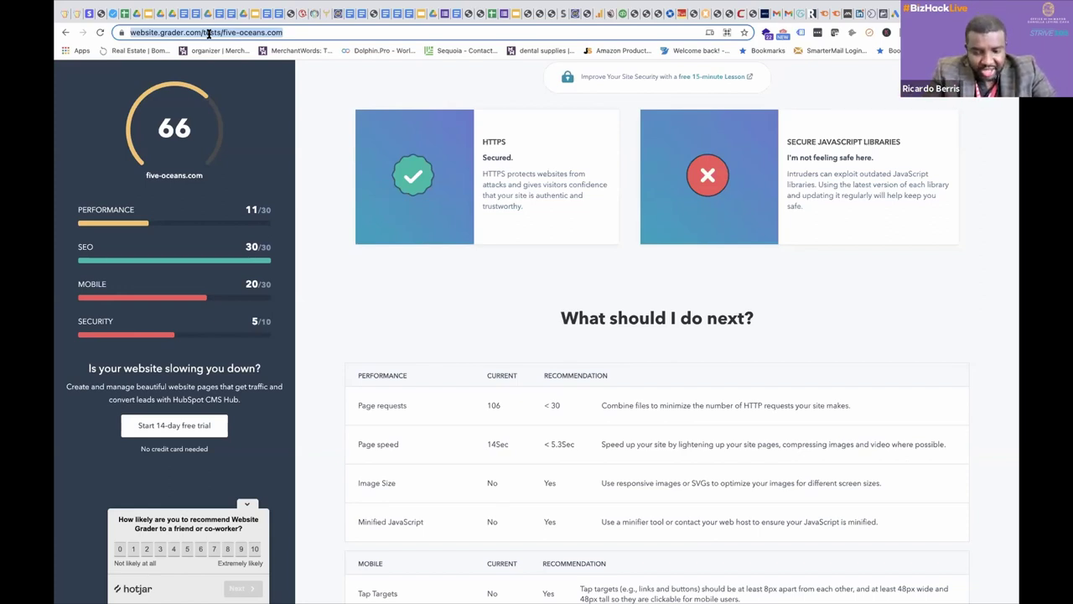
type("thinkin")
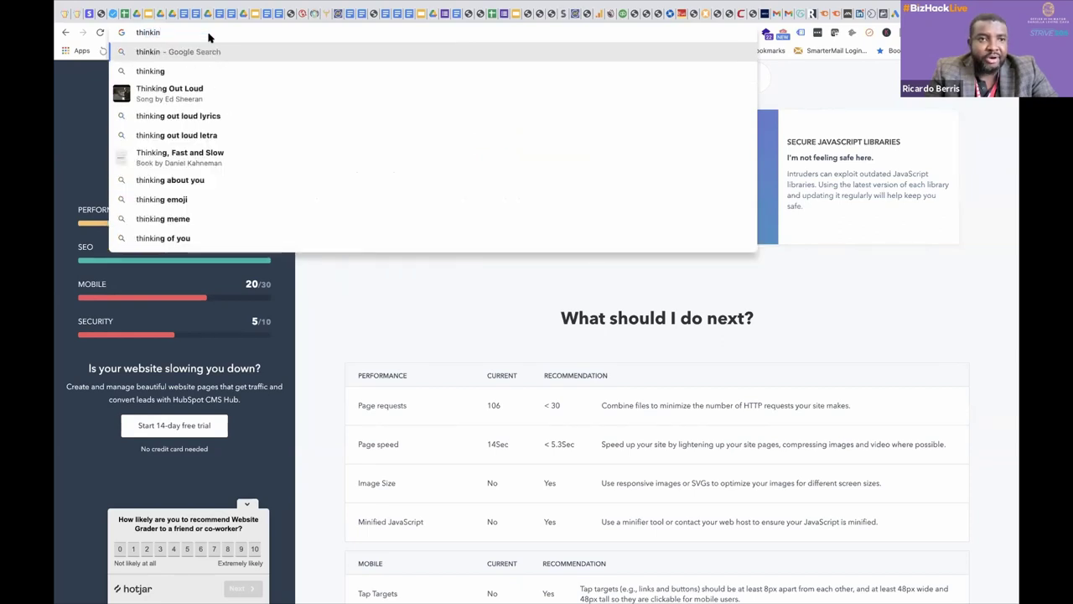
type("g")
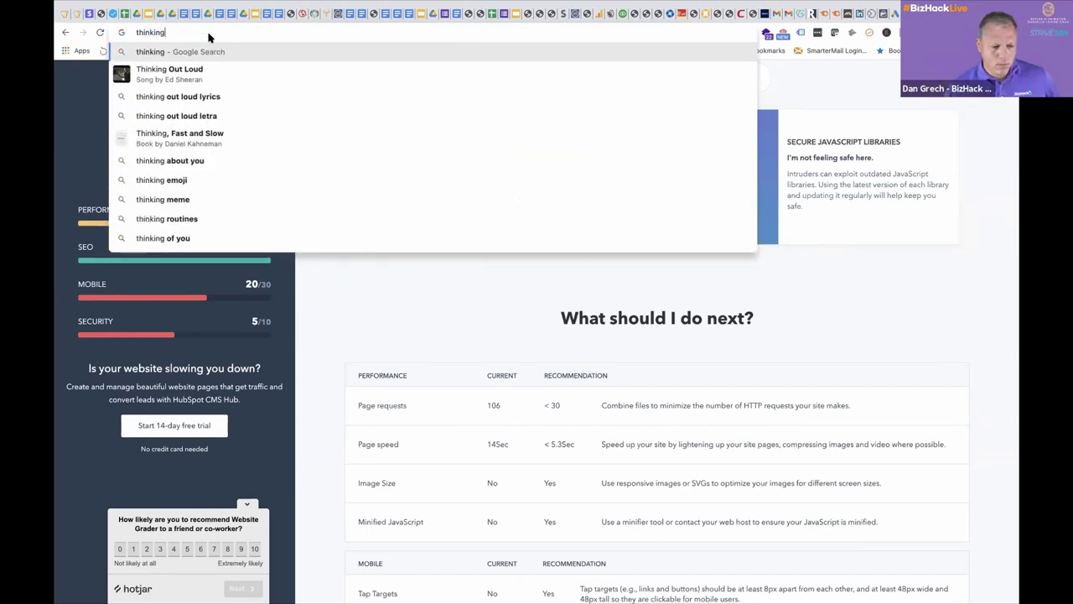
key("BackSpace")
key("BackSpace")
key("BackSpace")
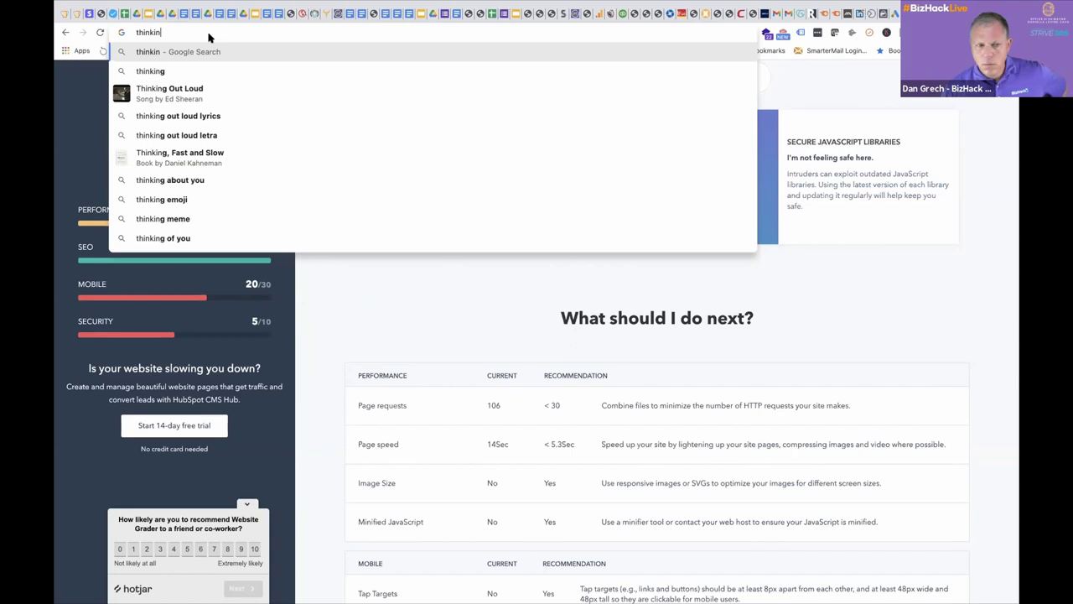
type("with")
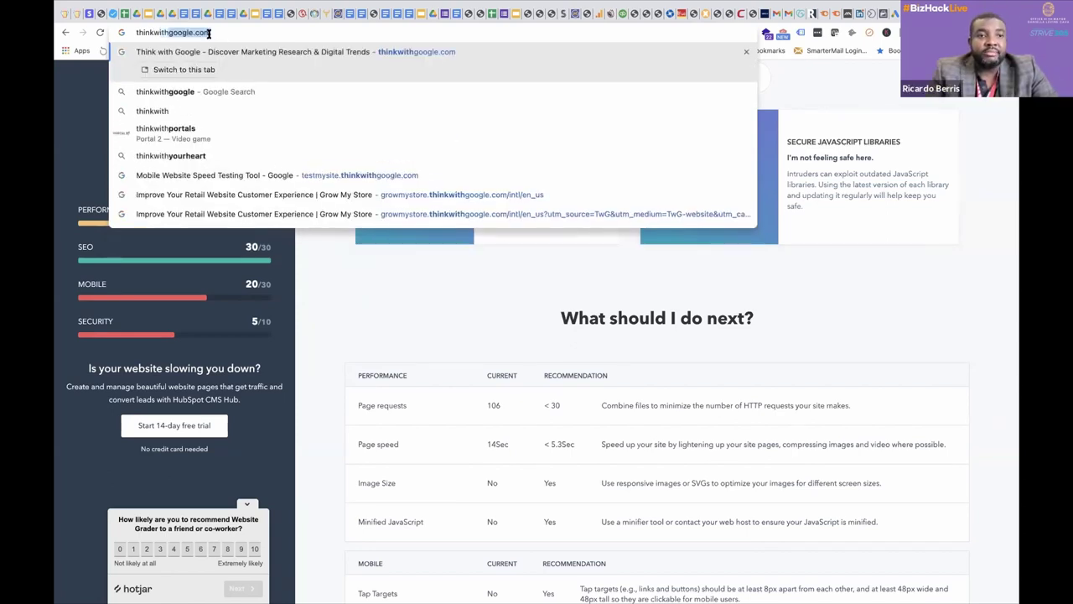
key("Return")
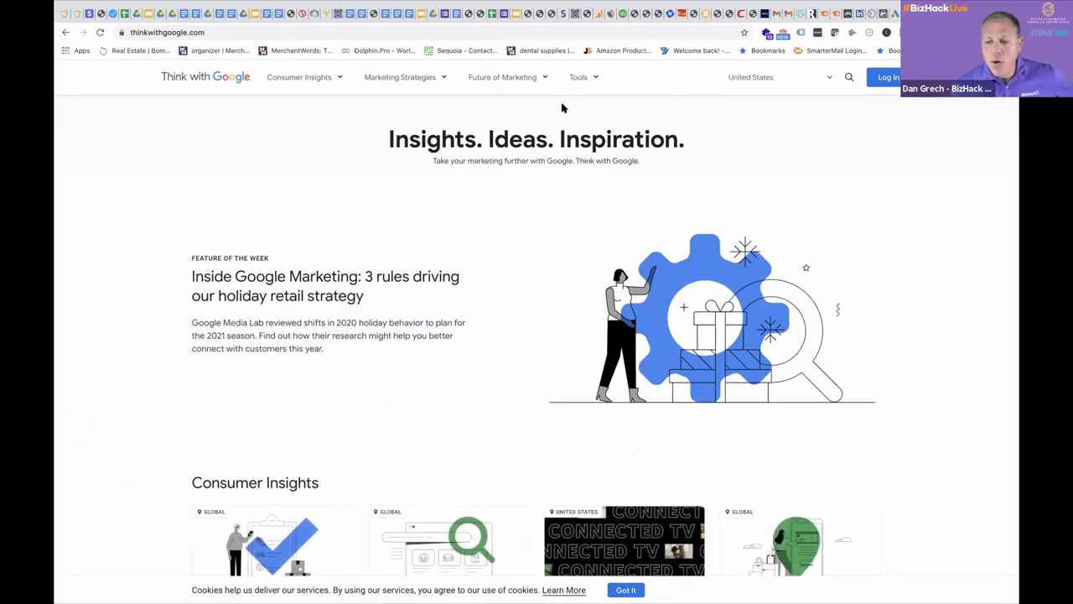
left_click(587, 78)
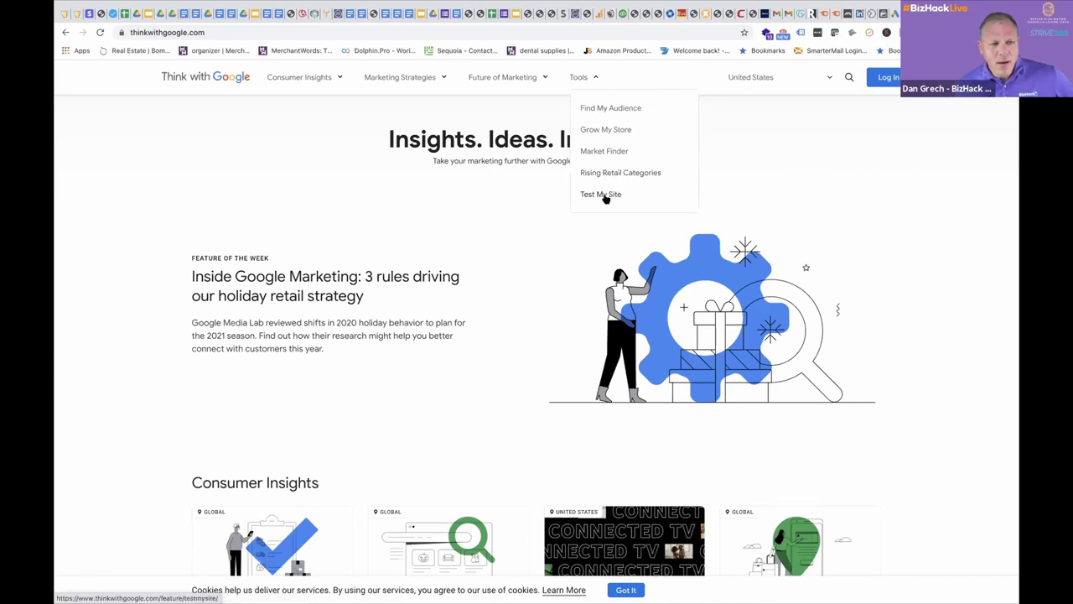
left_click(604, 195)
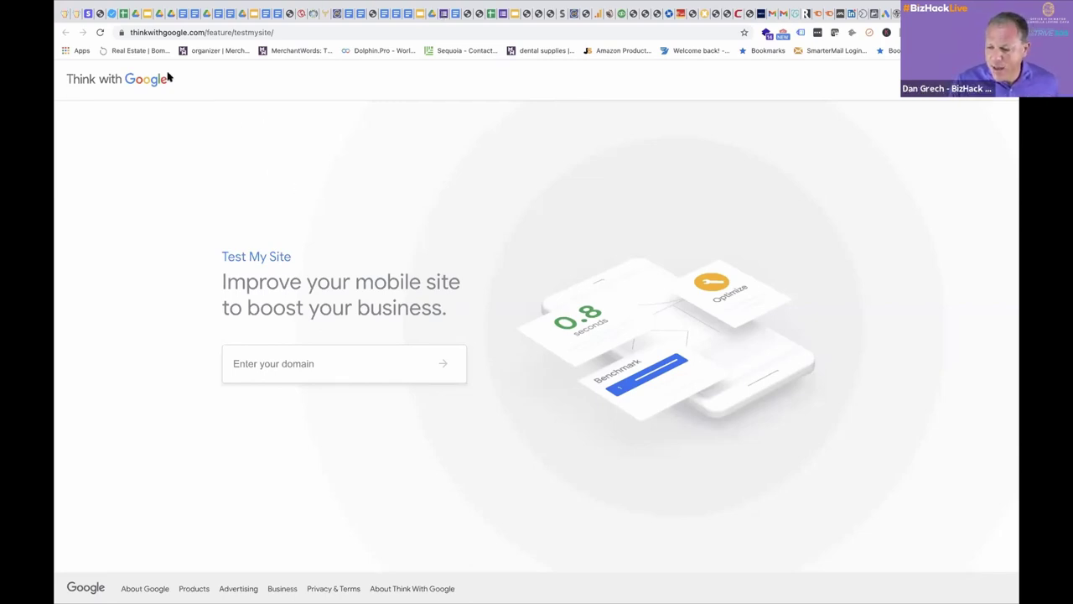
Go to hotjar.com.
left_click(152, 32)
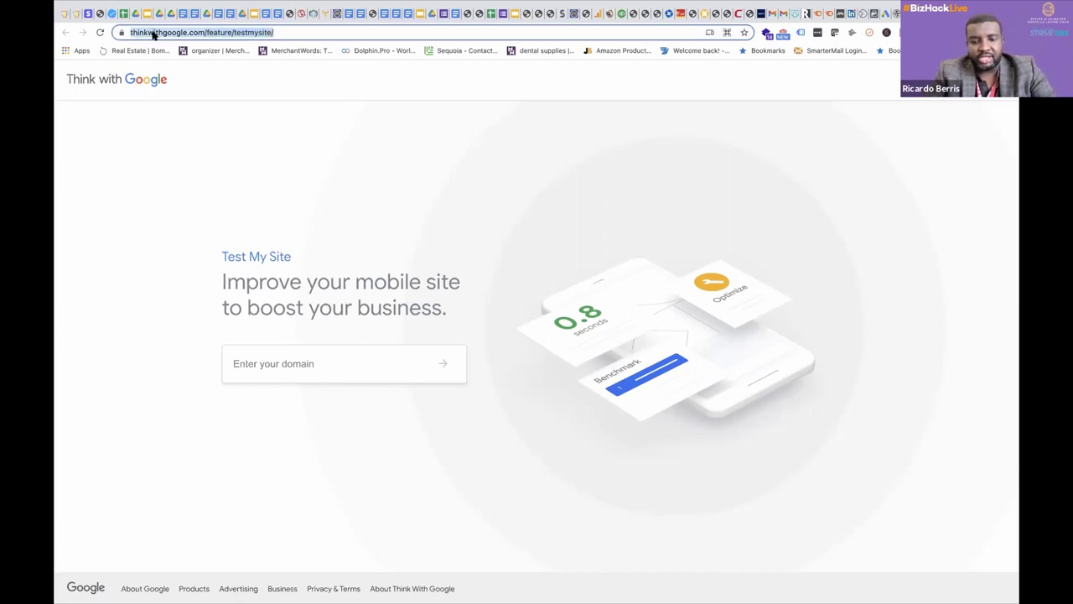
type("hotjar.com")
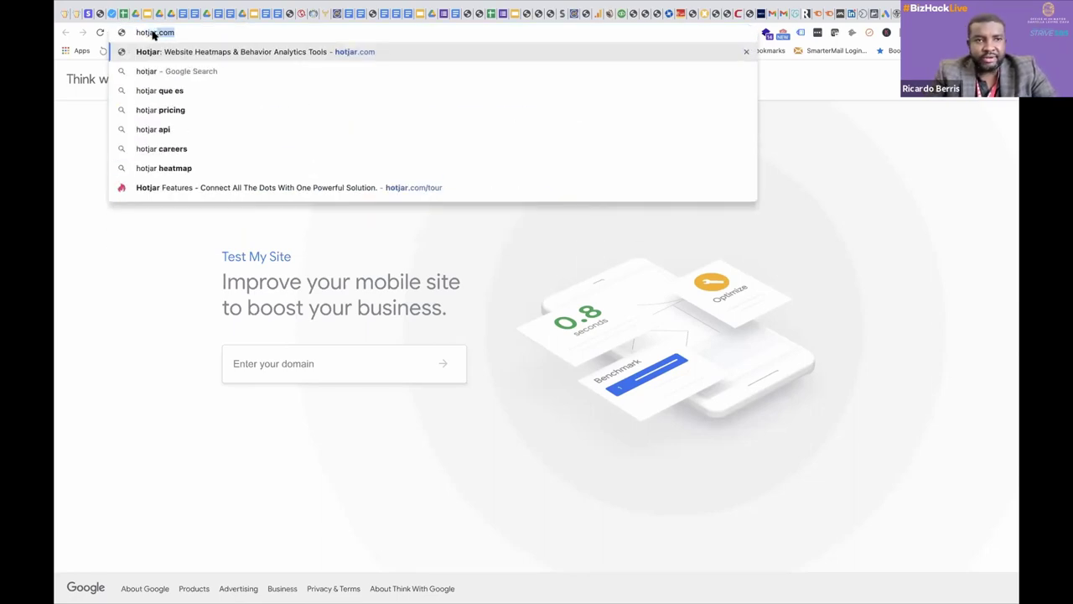
key("Return")
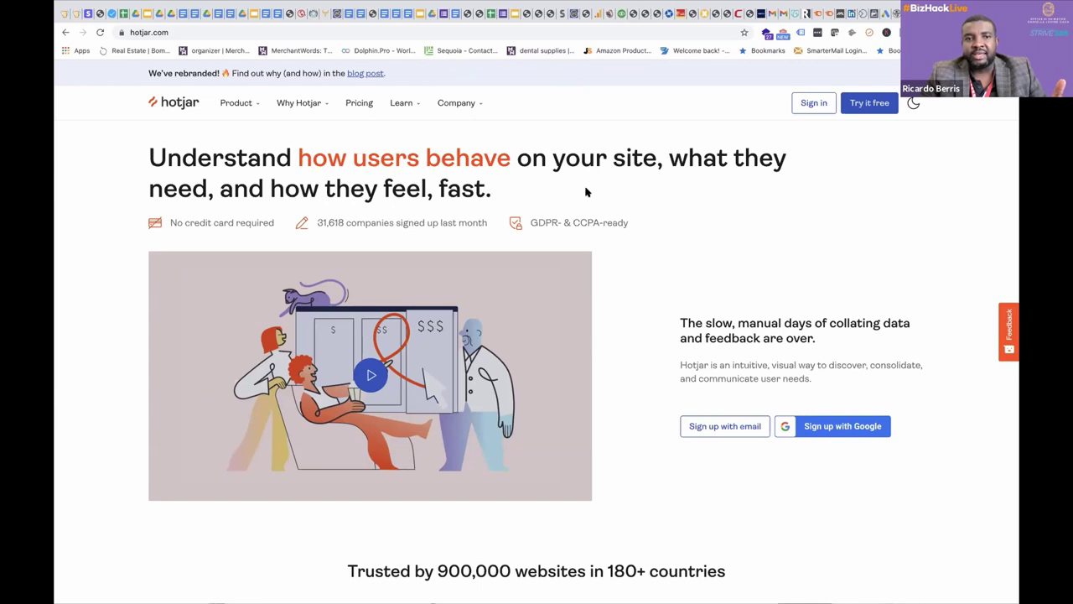
Open Hotjar's Heatmaps product page and view its demo of how user behavior is visualized.
left_click(283, 102)
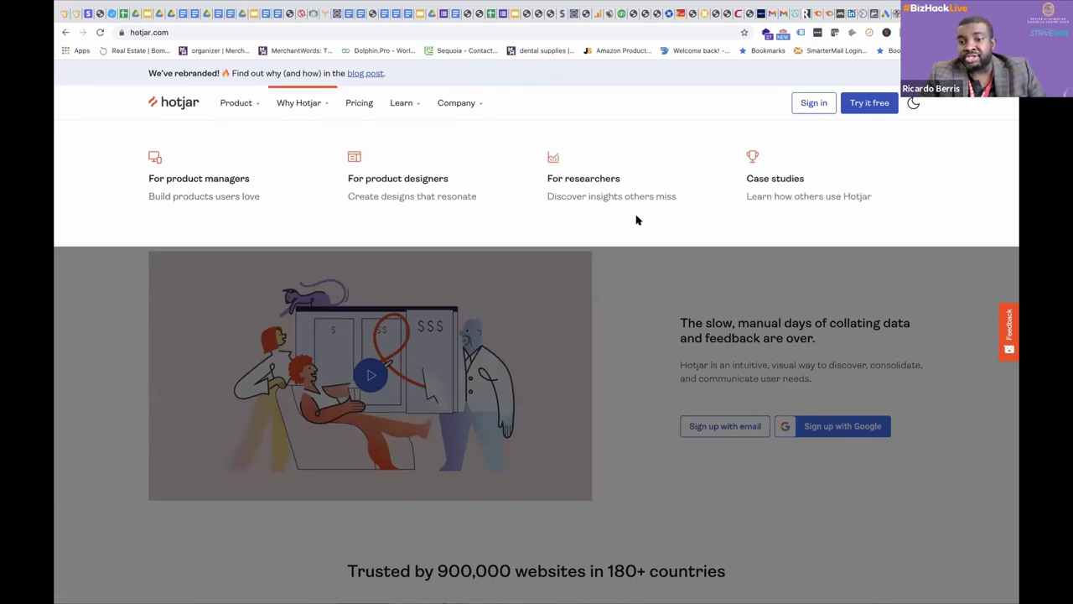
left_click(640, 305)
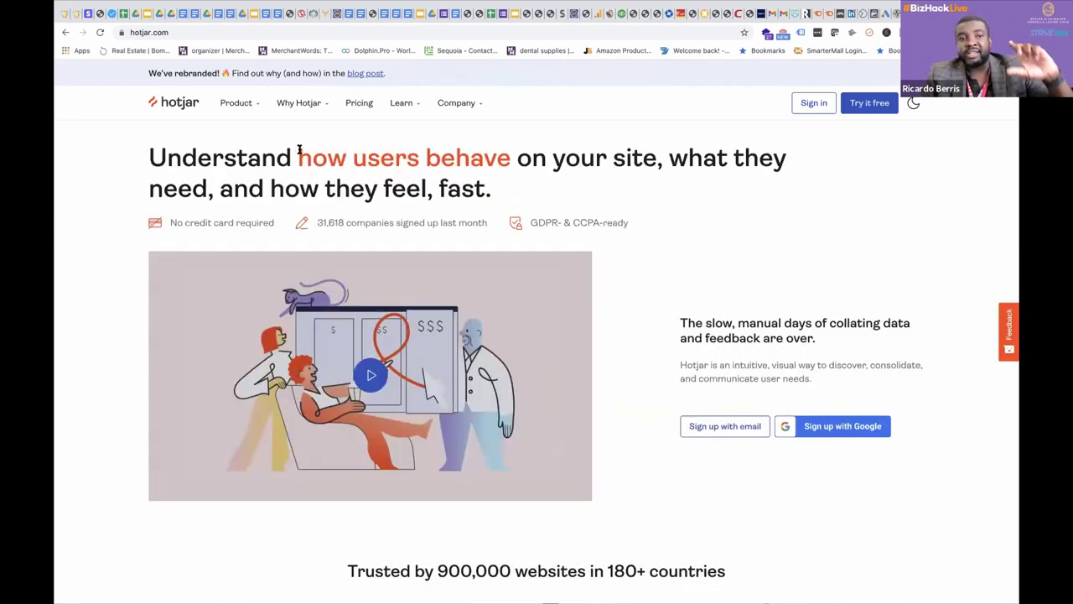
left_click(242, 110)
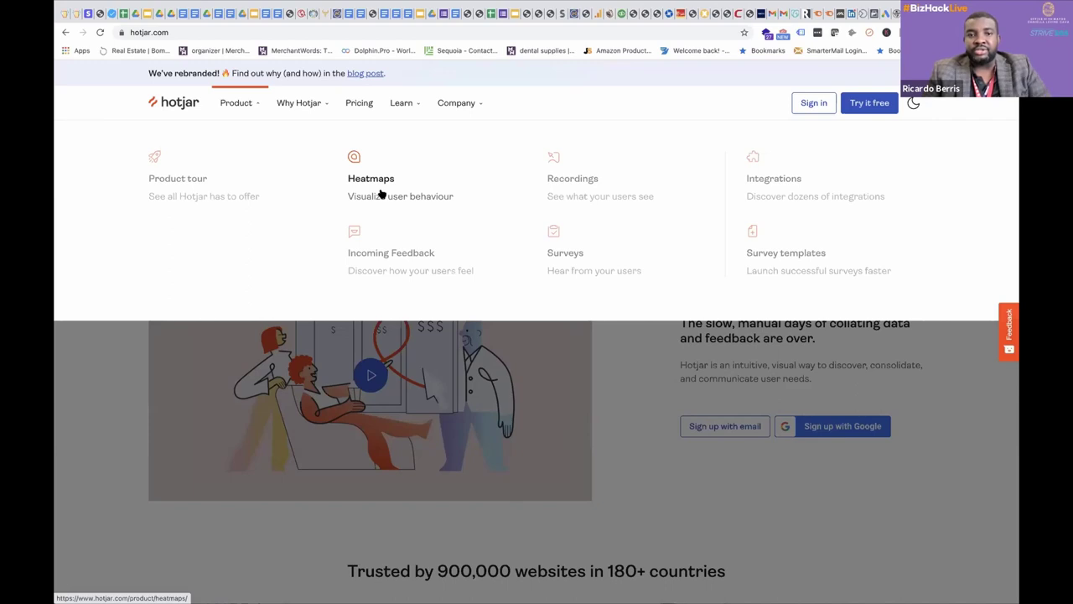
left_click(382, 193)
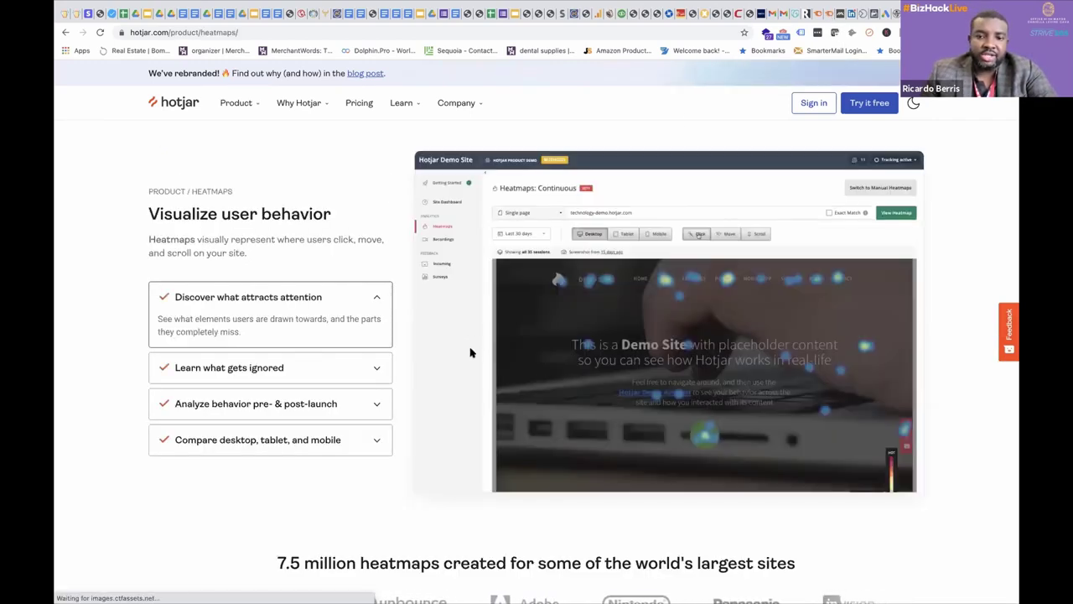
scroll(603, 330, "down", 2)
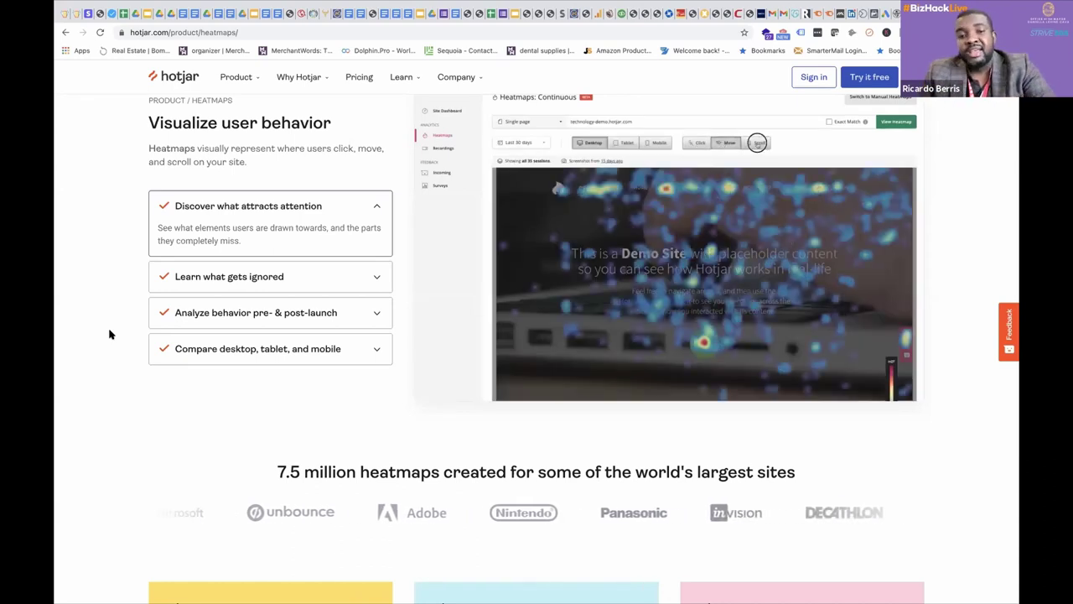
Search Google for "google analytics" and open the Google Analytics site from the results.
left_click(169, 33)
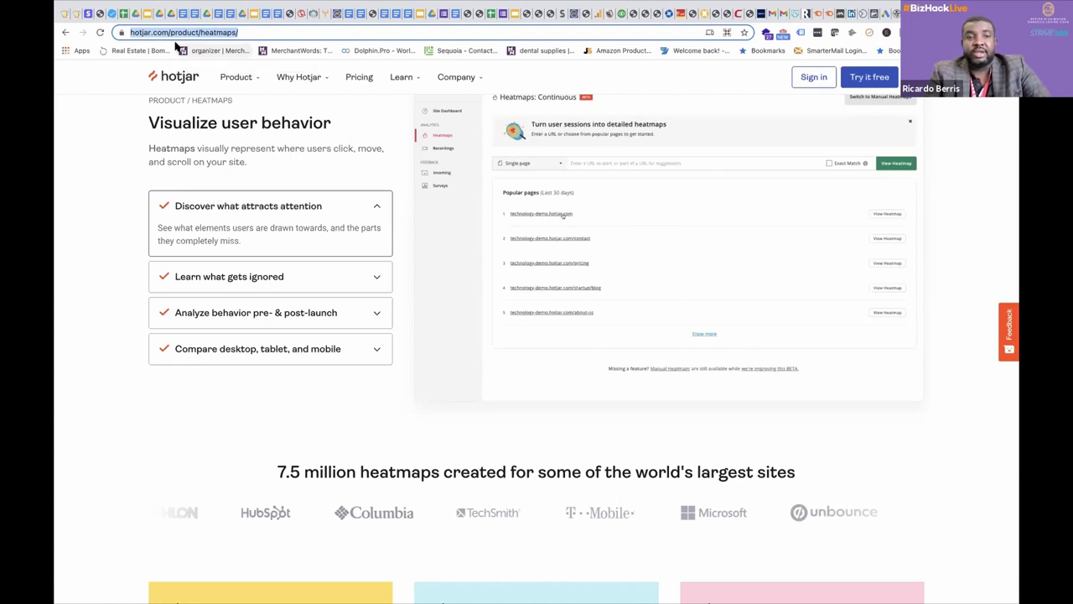
type("google ")
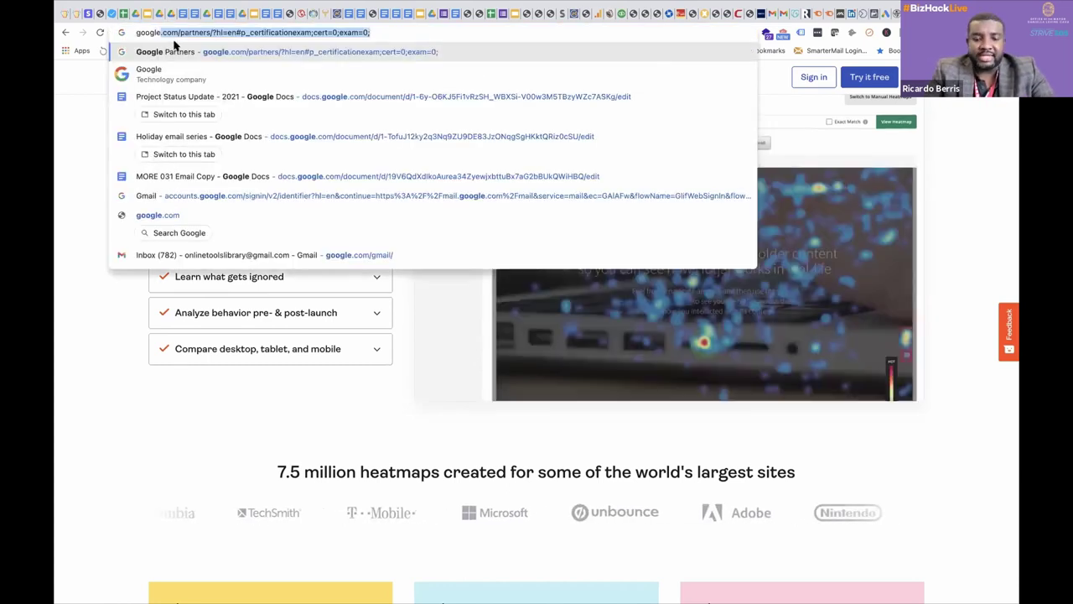
type("ana")
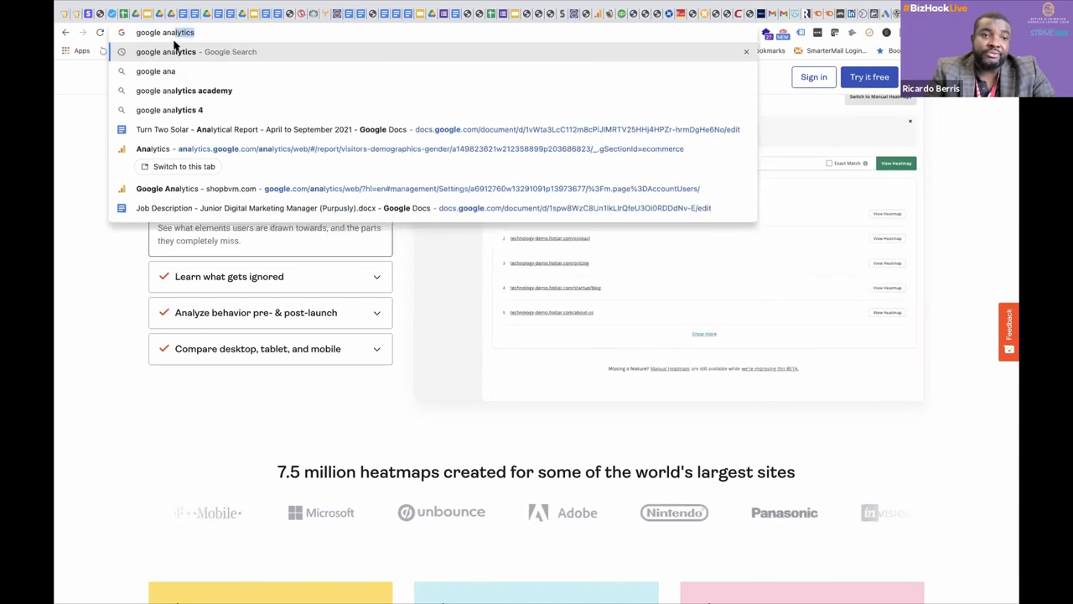
key("Return")
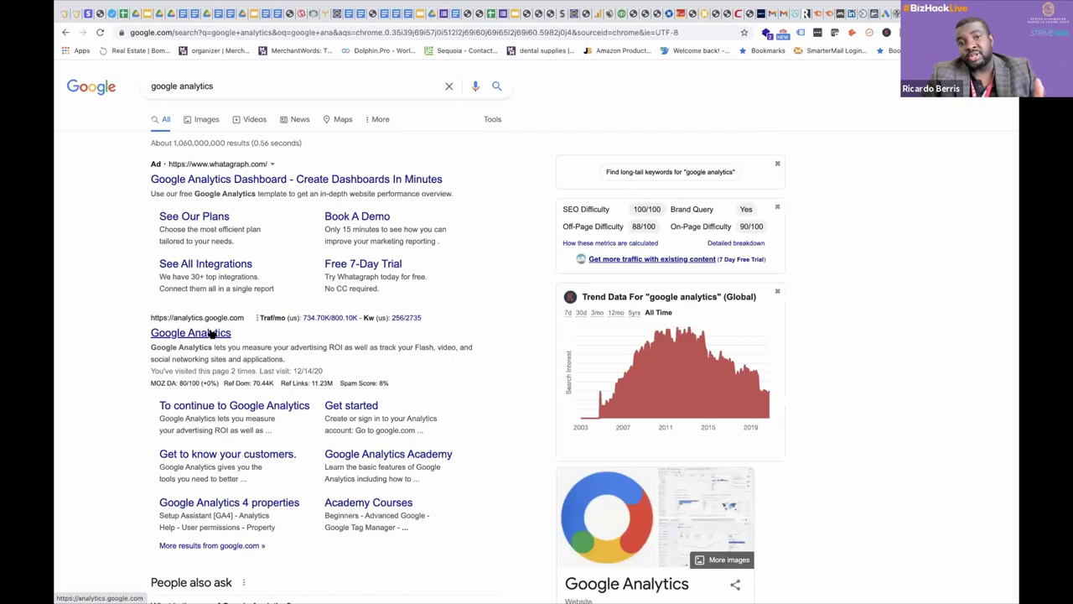
left_click(212, 334)
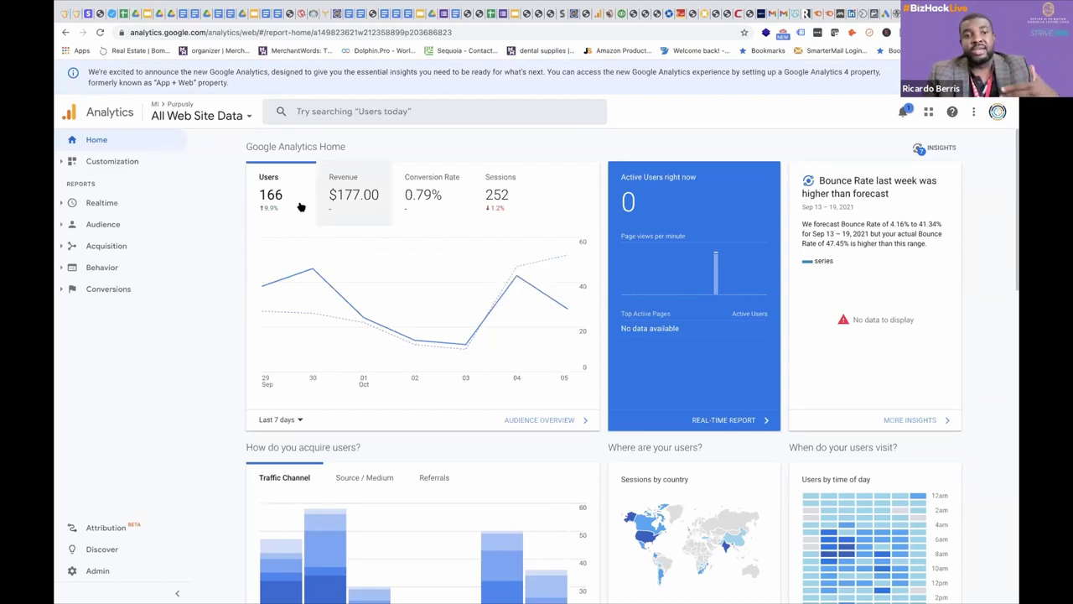
Switch Google Analytics to the All Web Site Data view of the My Deals Today Bahamas property in the My Deals Today account.
left_click(225, 116)
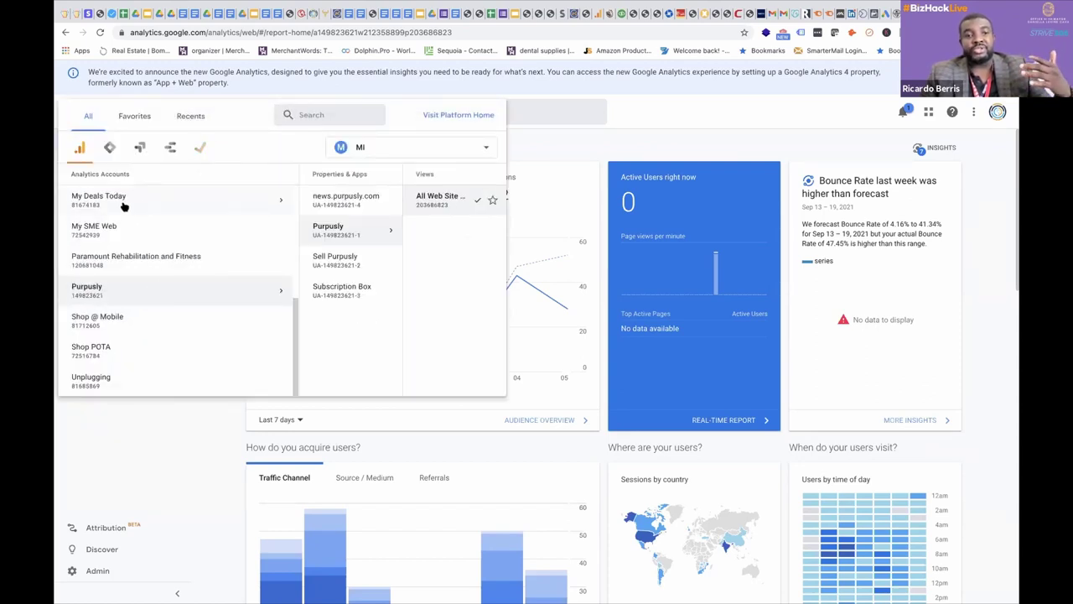
left_click(123, 207)
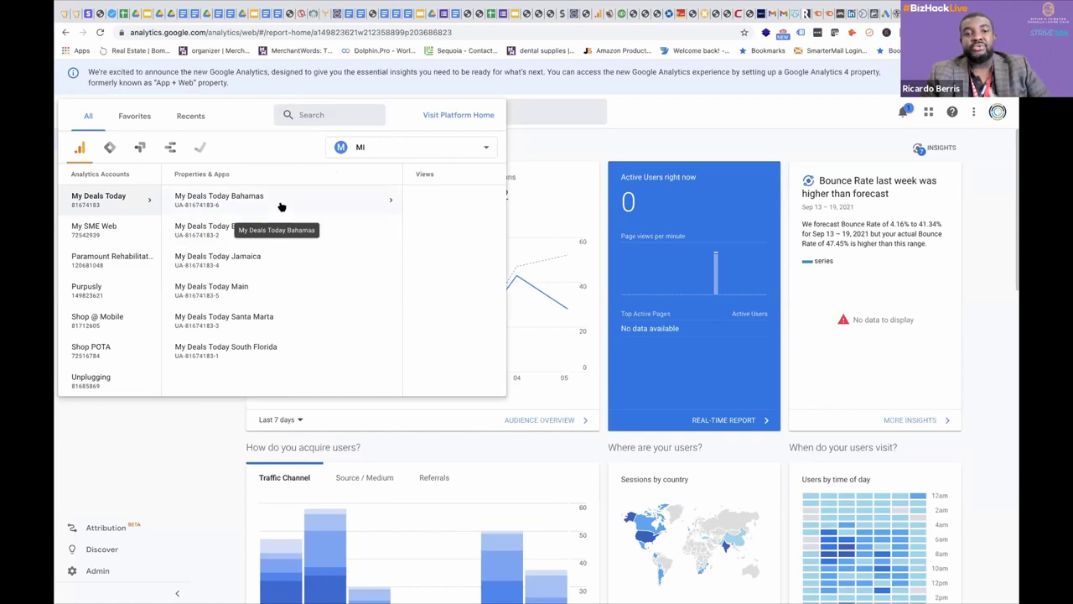
left_click(281, 206)
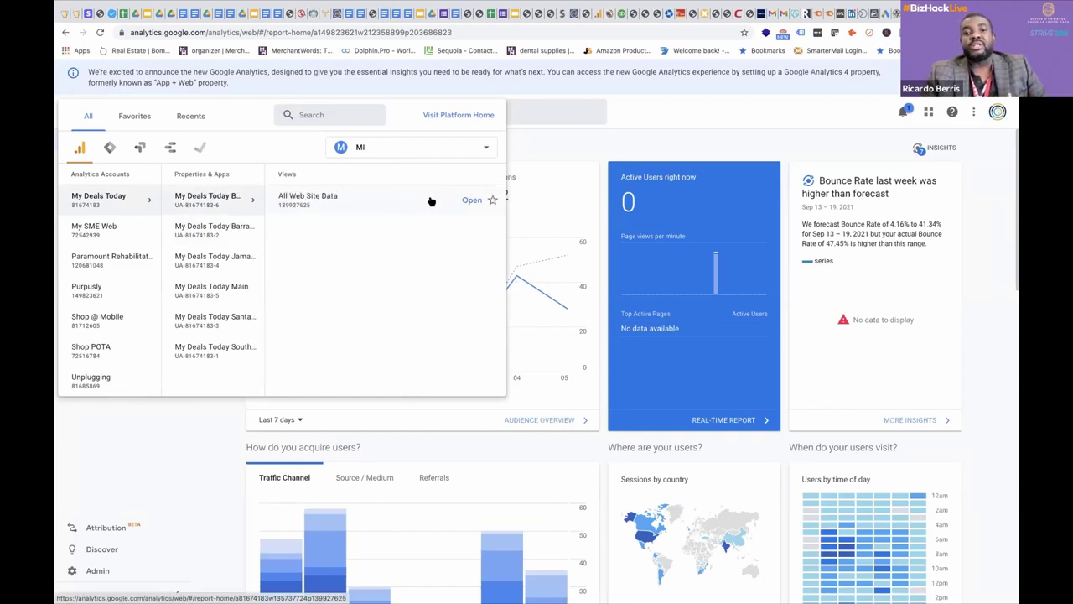
left_click(412, 202)
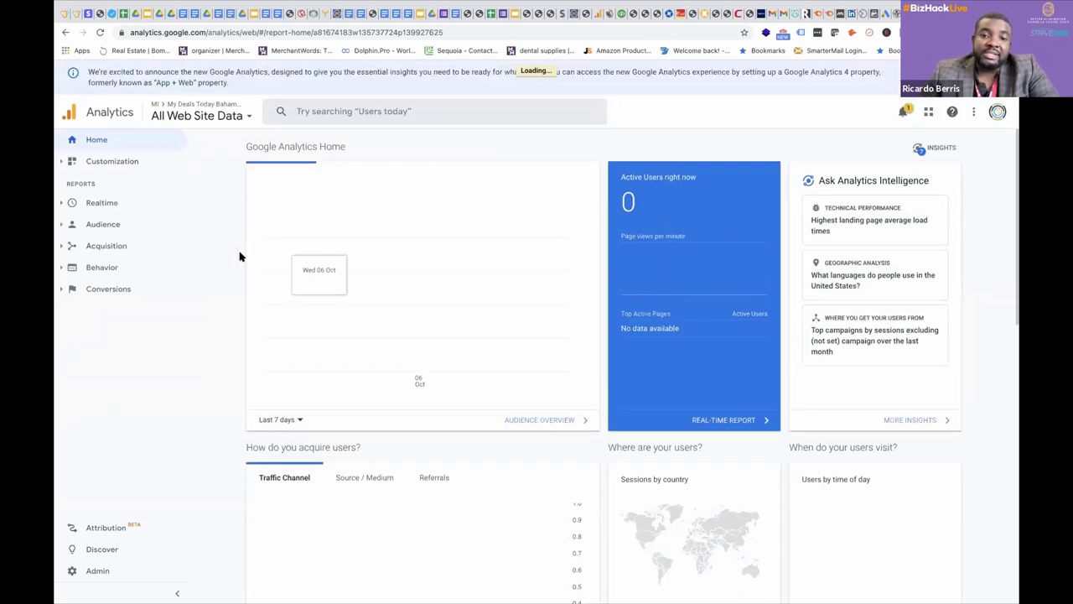
Examine the daily users chart and the summary metrics for the last 7 days on the Analytics home page.
mouse_move(336, 263)
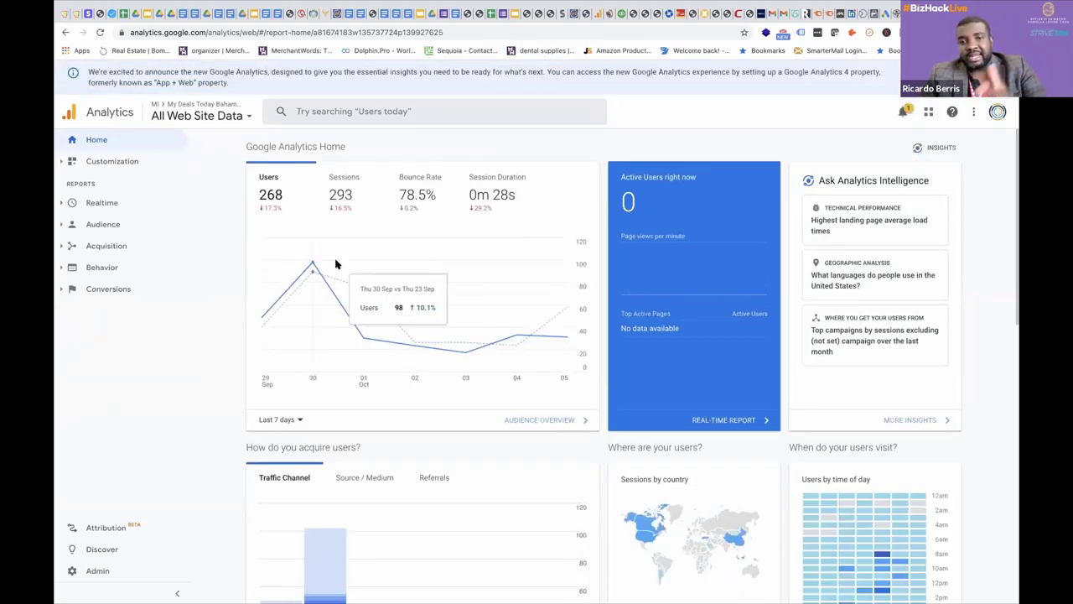
mouse_move(368, 249)
mouse_move(333, 285)
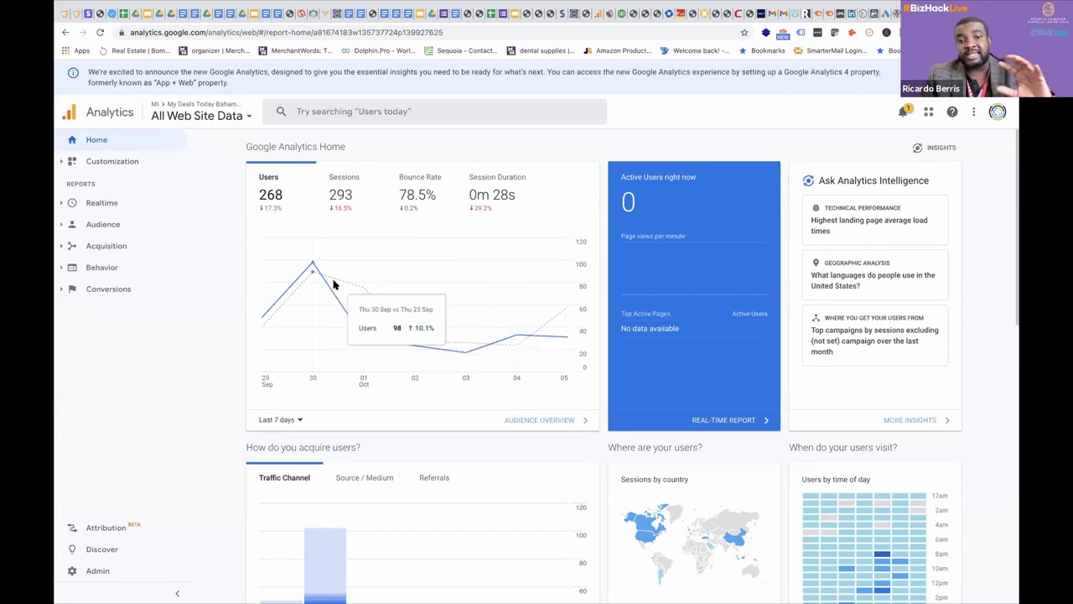
scroll(334, 285, "down", 1)
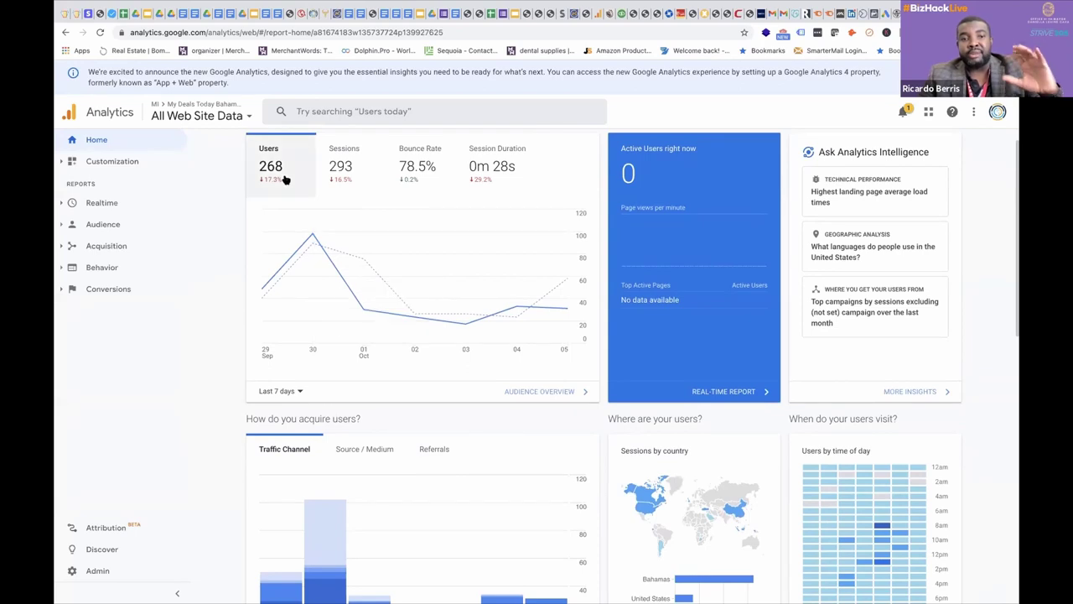